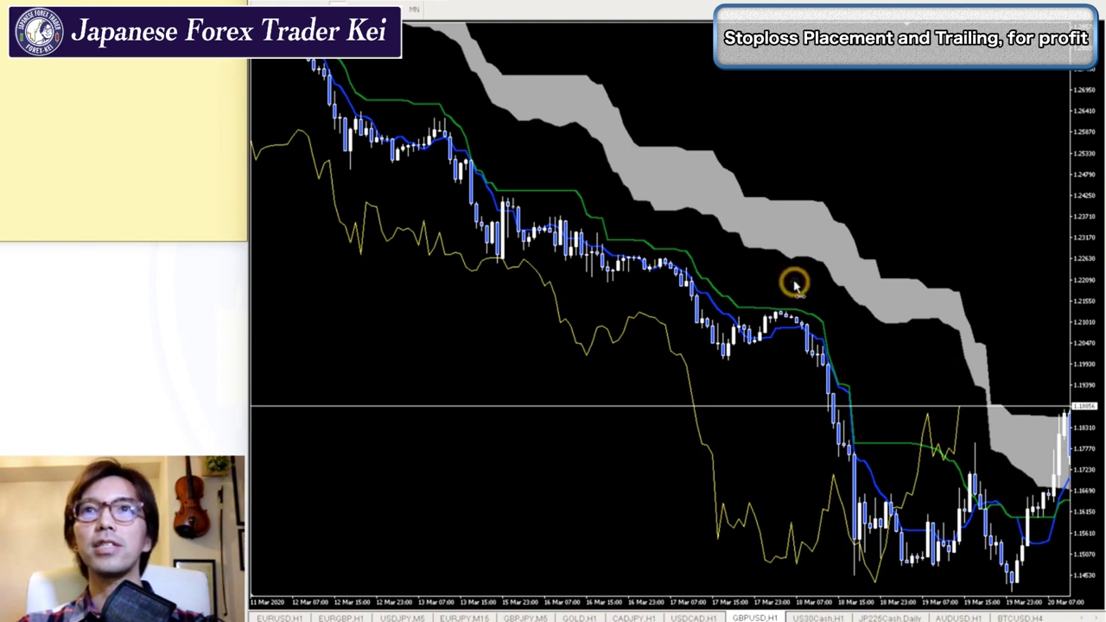
Place a horizontal line at about 1.2433 on the GBPUSD H1 chart, along the green line's flat stretch after 13 March.
scroll(723, 276, "up", 3)
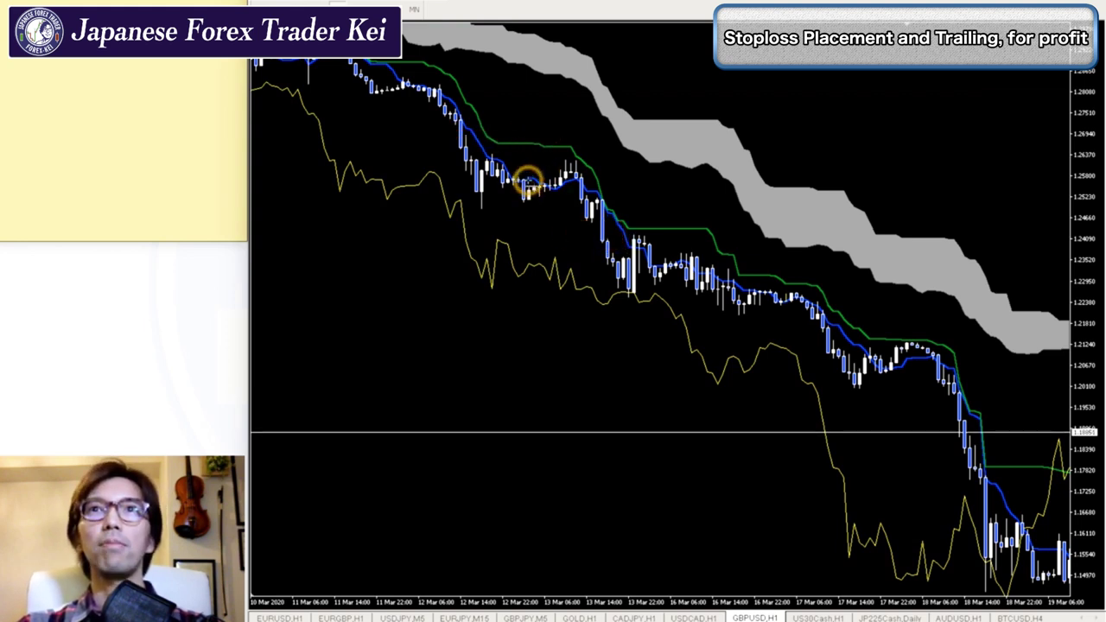
left_click(603, 230)
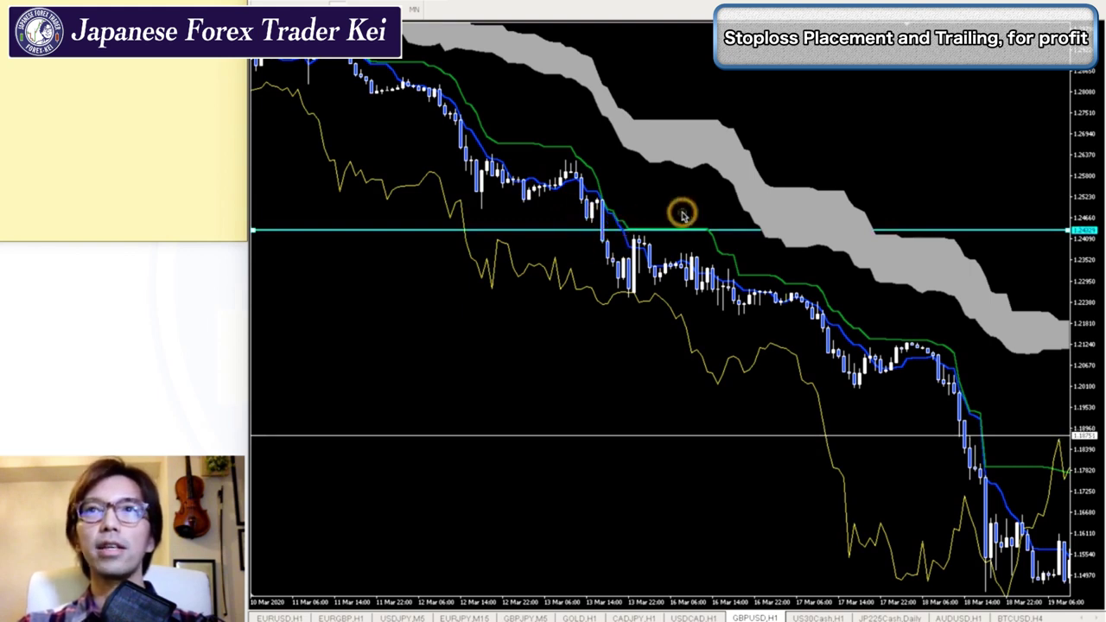
left_click_drag(682, 217, 402, 182)
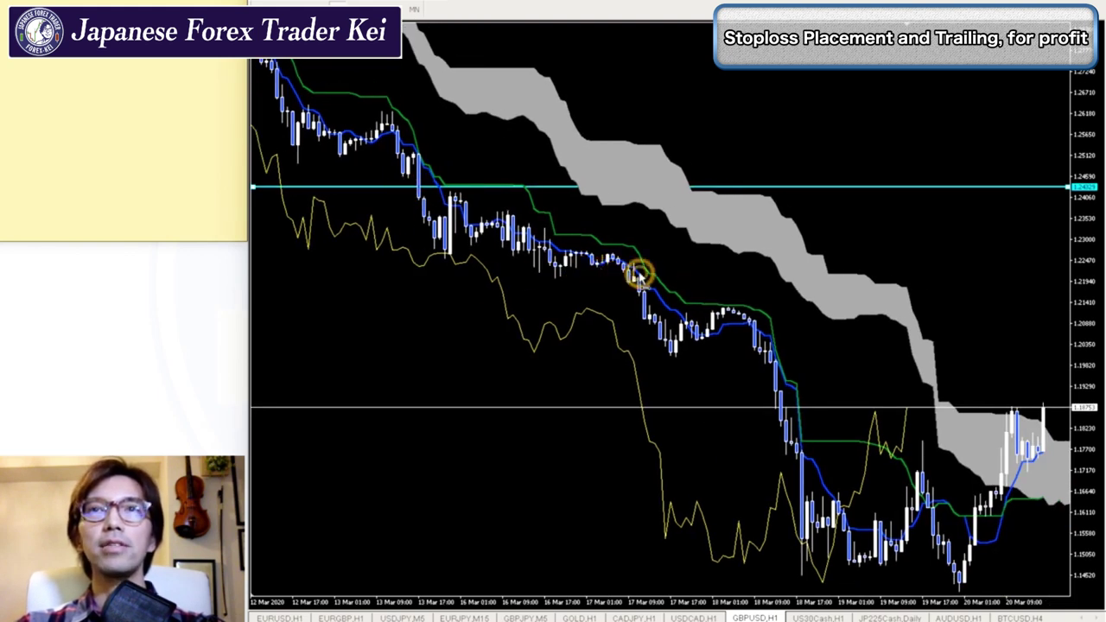
left_click_drag(637, 272, 527, 257)
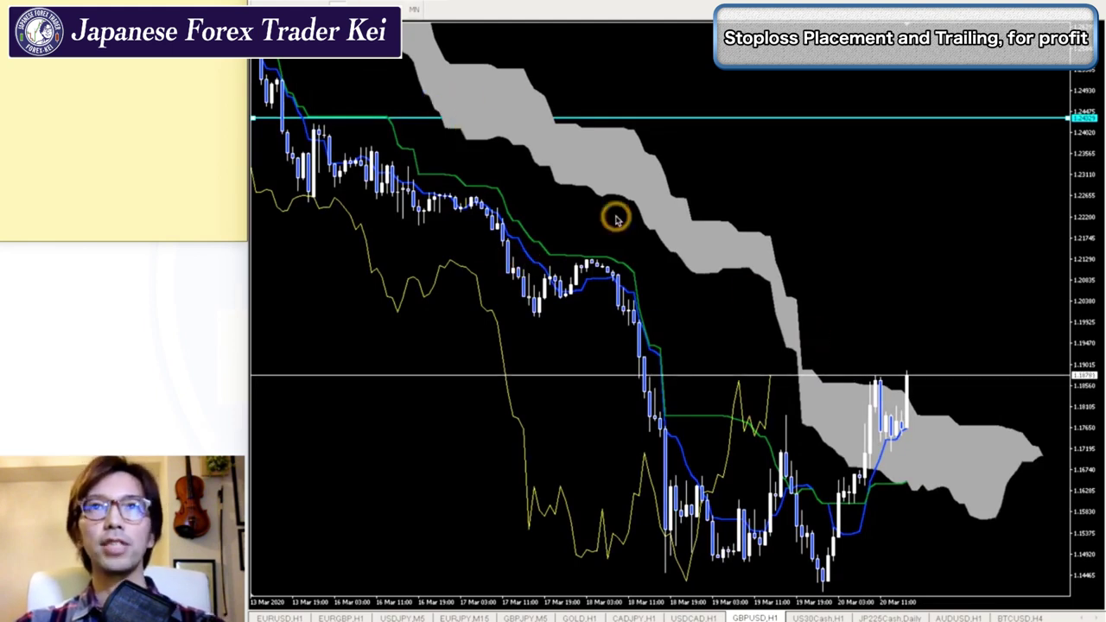
left_click_drag(615, 215, 884, 130)
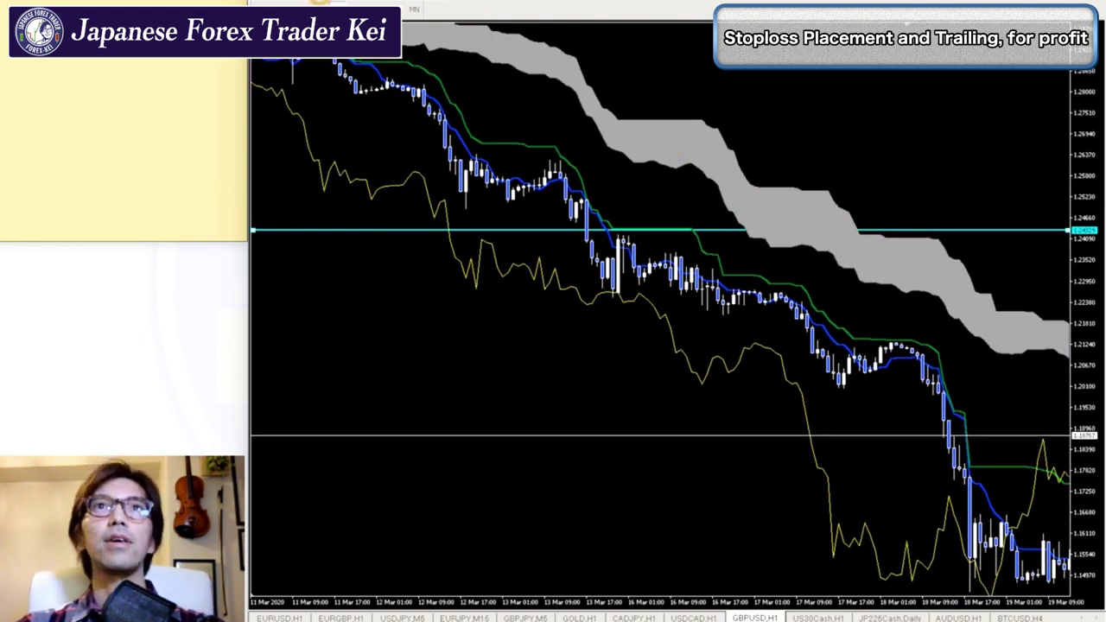
Add a second horizontal line at the green line's earlier plateau and move it down to just below the first line.
left_click(563, 153)
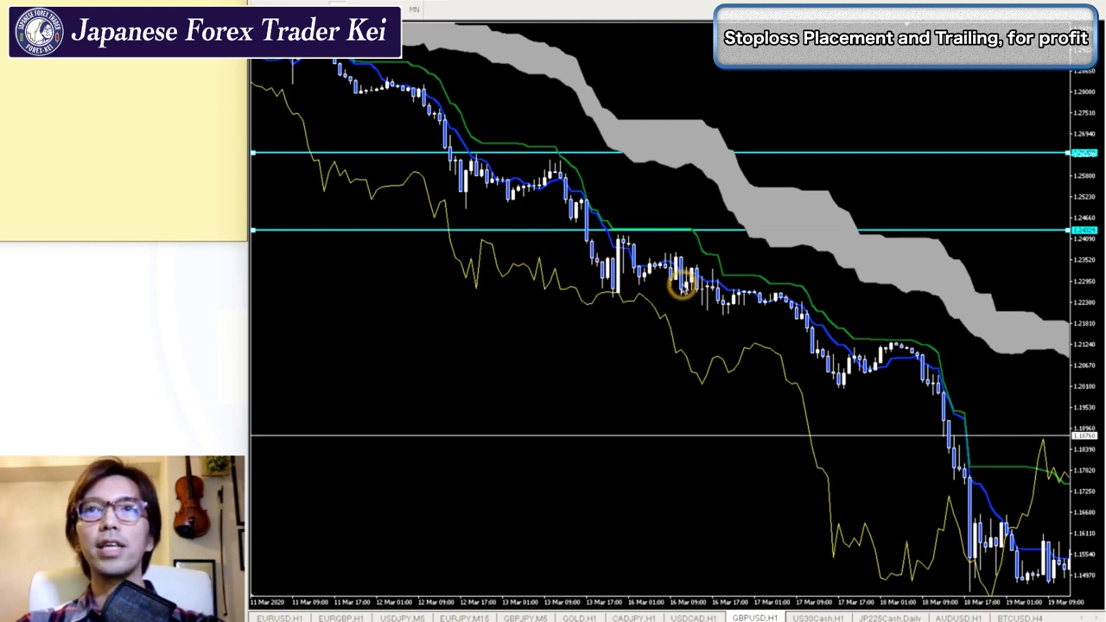
mouse_move(681, 280)
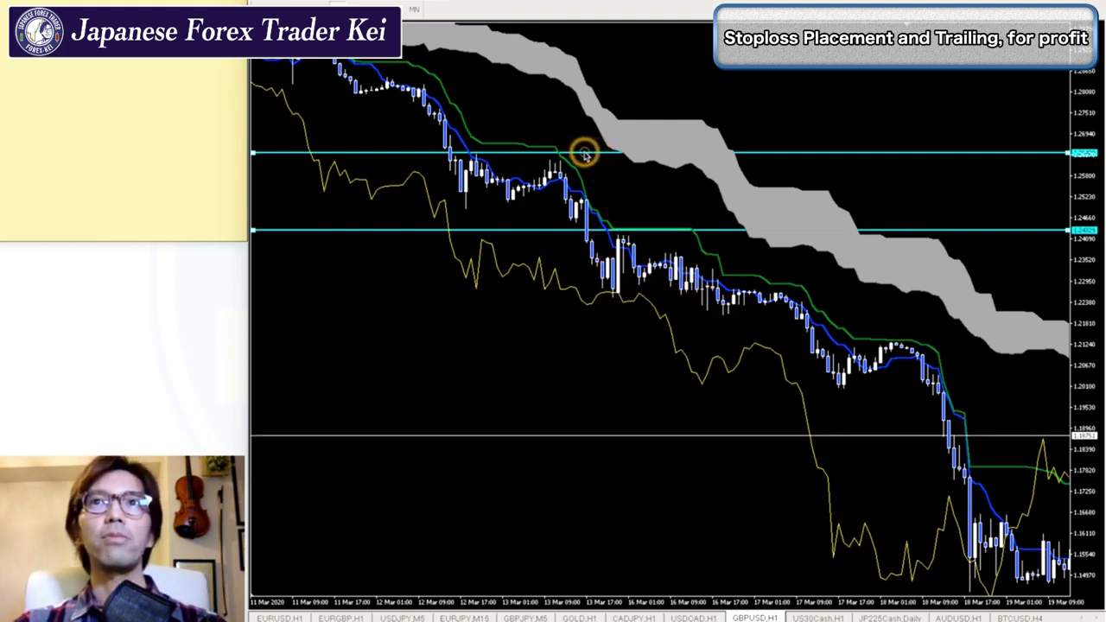
left_click_drag(585, 153, 609, 233)
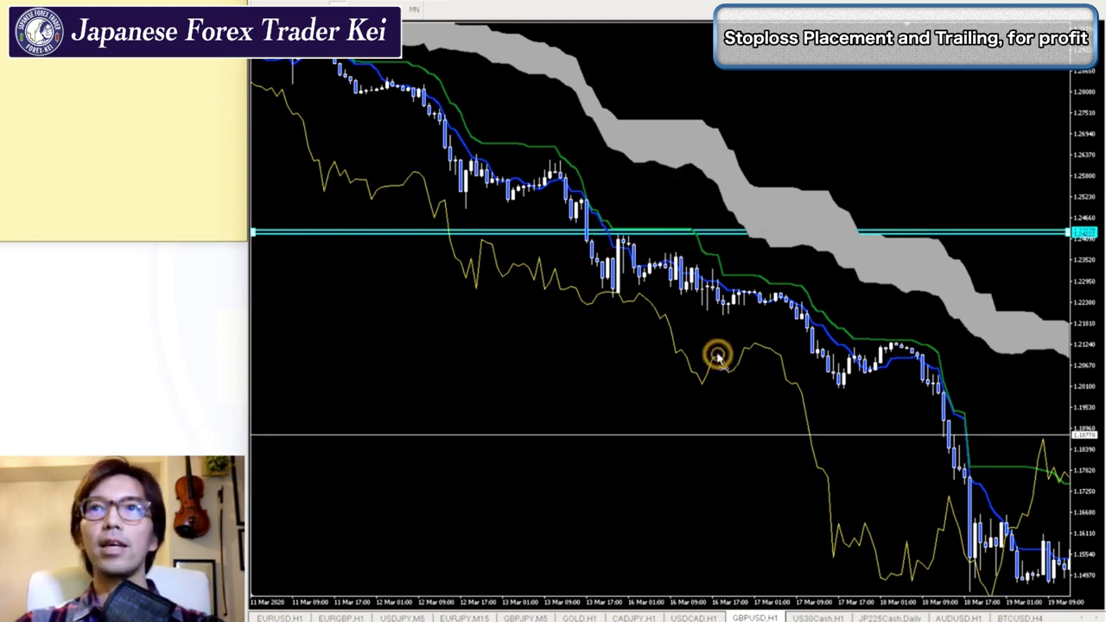
Mark the flat stretches of the cloud's lower and upper edges around 19 March with red strokes.
left_click_drag(718, 357, 497, 207)
left_click_drag(734, 353, 591, 321)
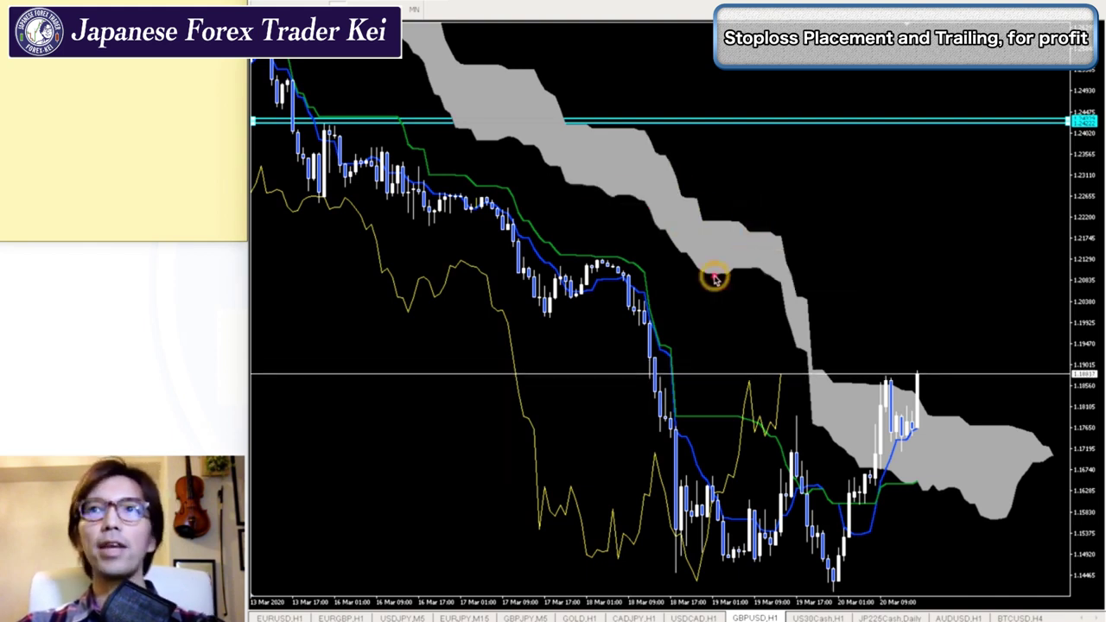
left_click_drag(712, 277, 730, 274)
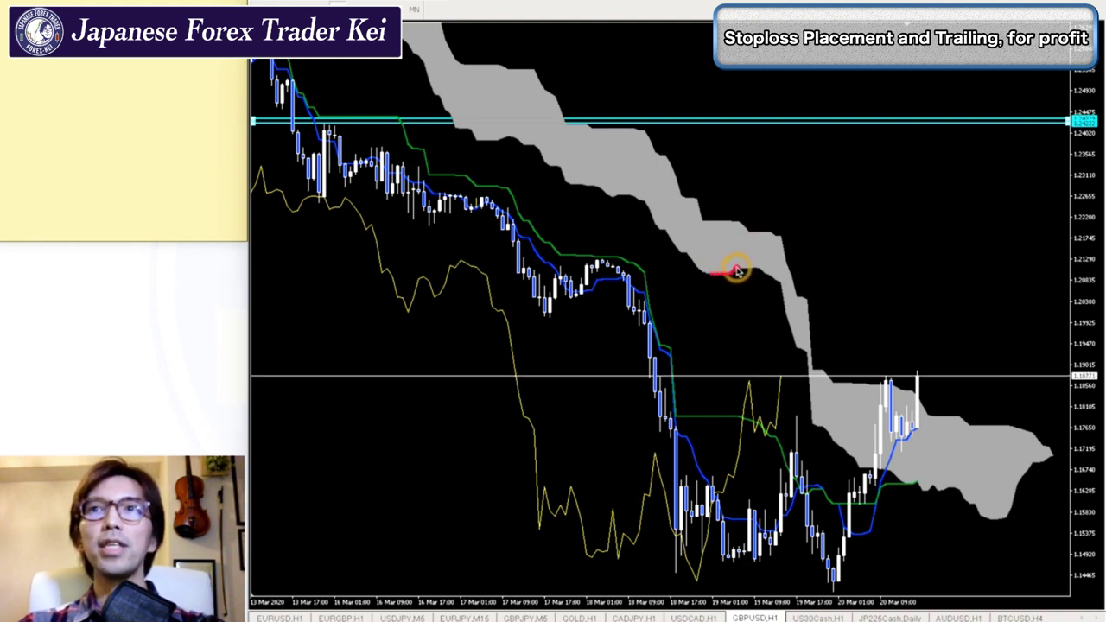
left_click_drag(751, 232, 778, 232)
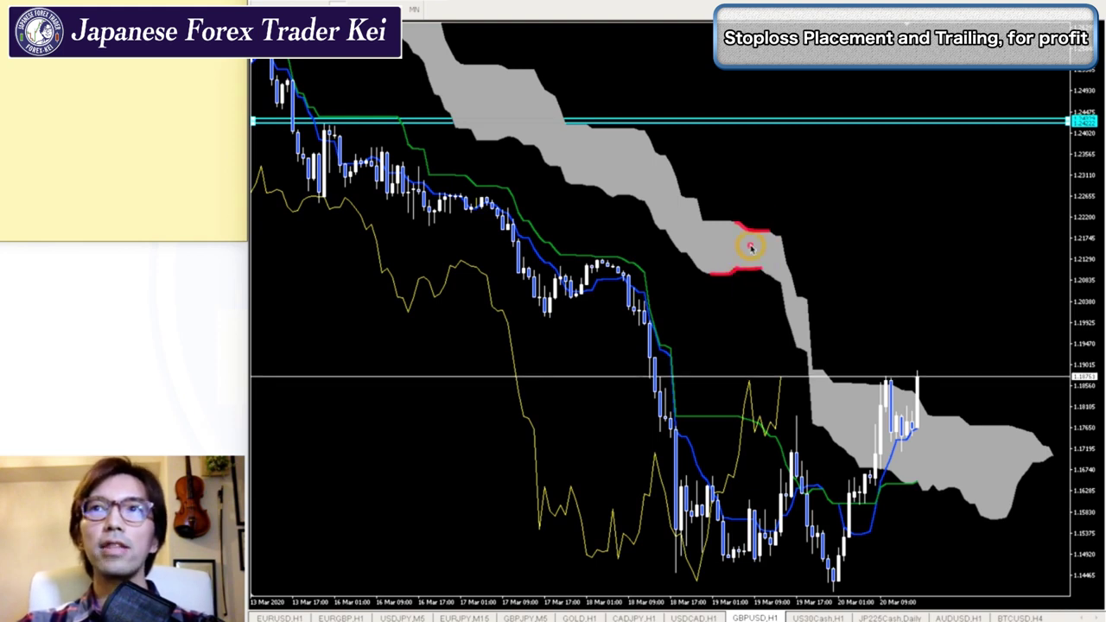
left_click_drag(753, 203, 753, 272)
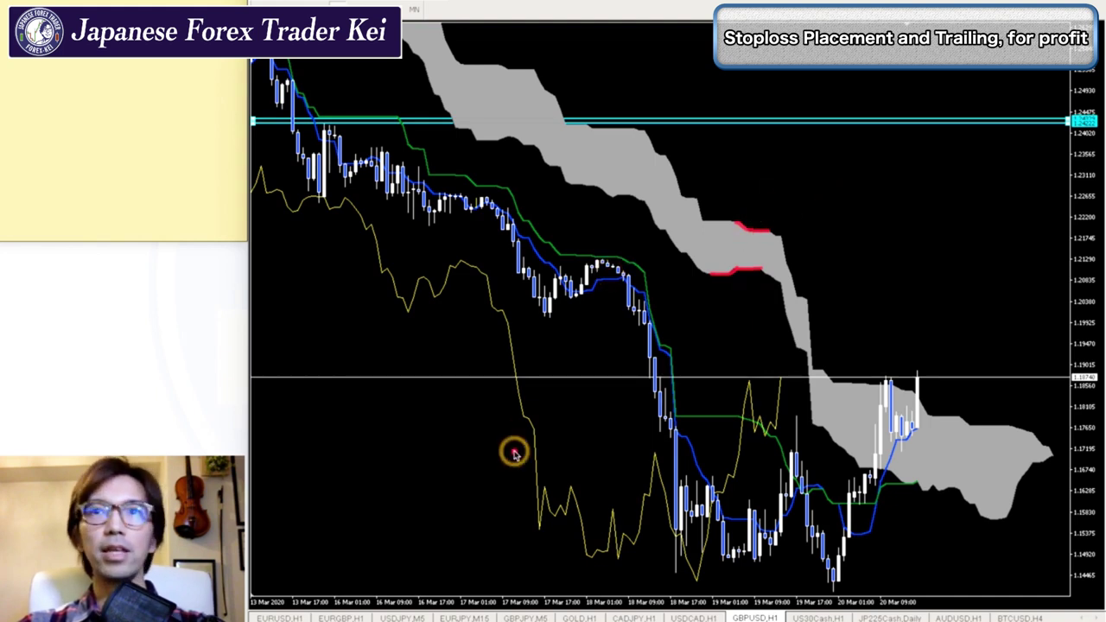
Point out the 18 March rebound and the upturn of the cloud's lower edge with red arrows, and clear the drawings.
left_click_drag(467, 472, 582, 298)
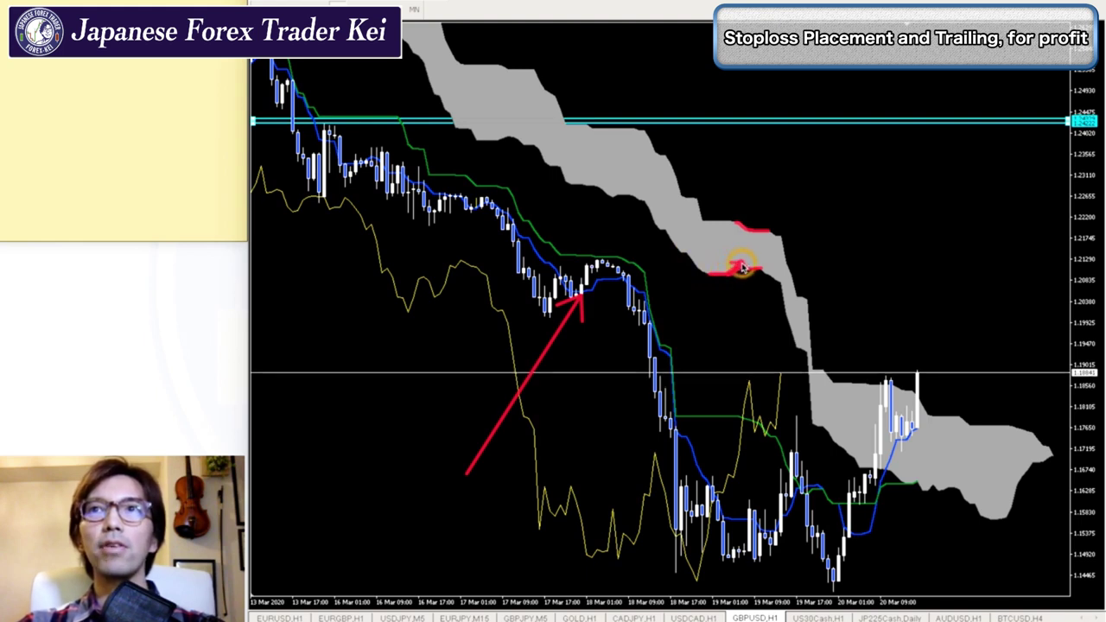
mouse_move(536, 278)
left_mouse_down()
mouse_move(601, 279)
mouse_move(595, 264)
left_mouse_up()
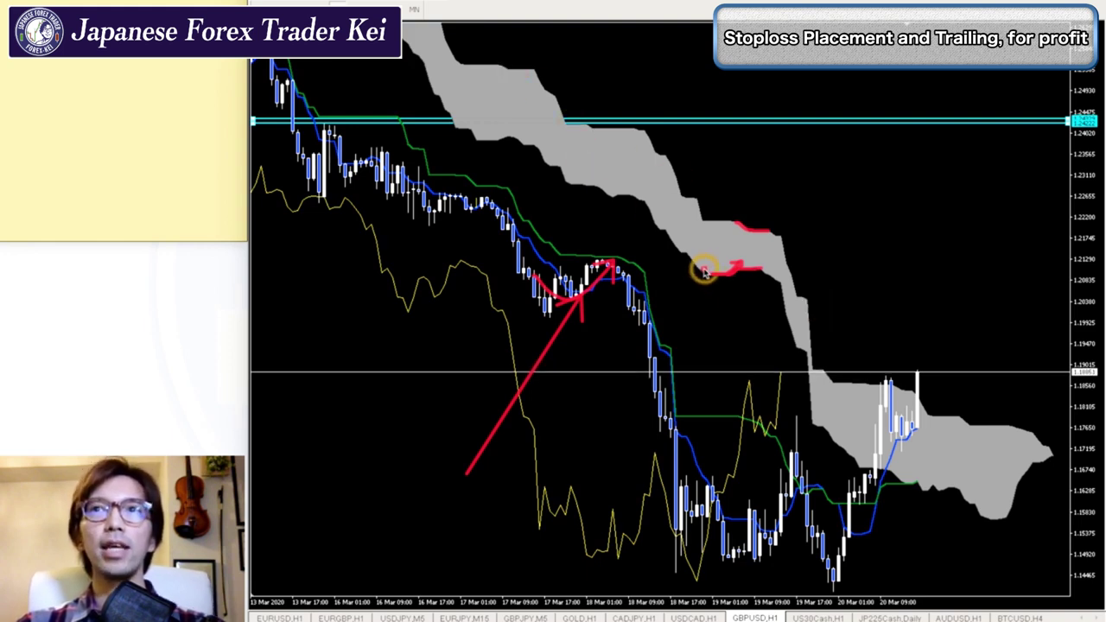
left_click_drag(705, 273, 742, 261)
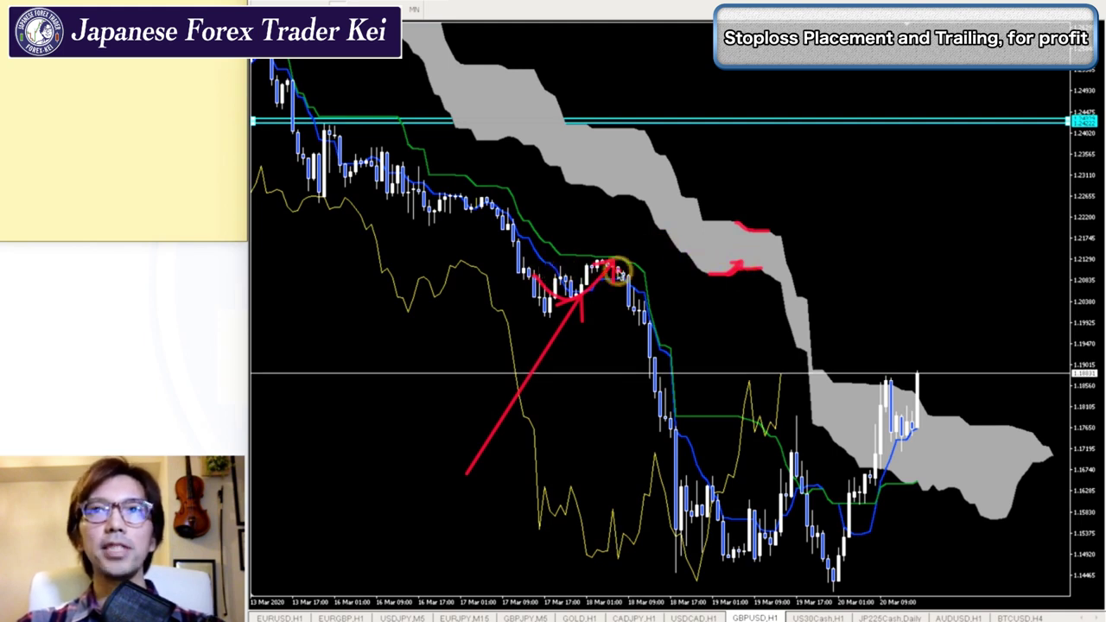
key("e")
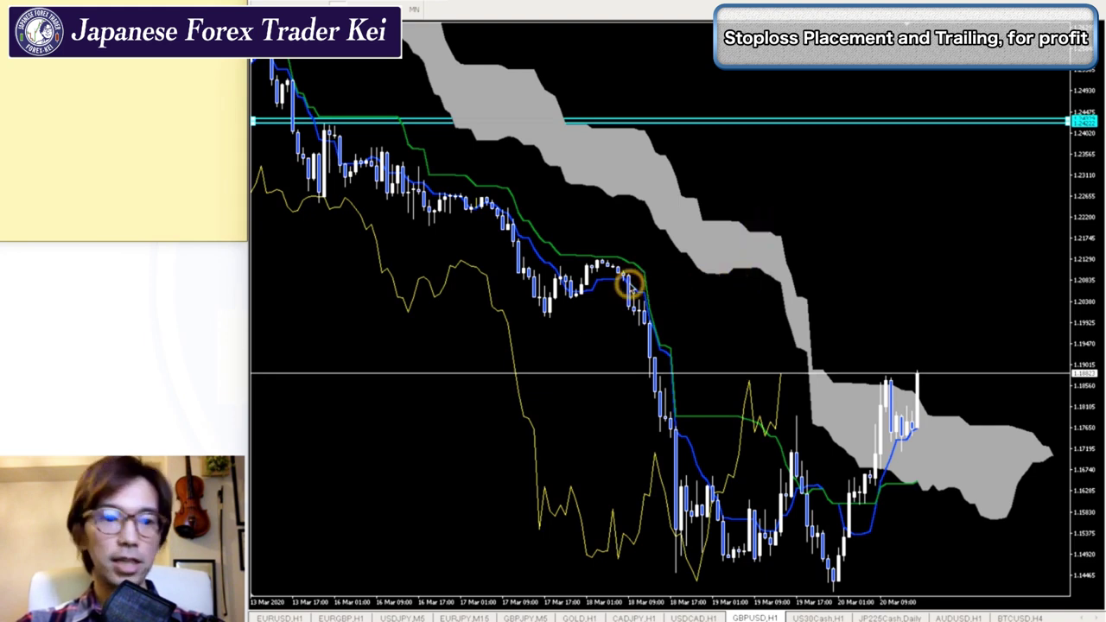
Sketch the possible up and down moves from the 18 March high, clear them, and mark the swing-low break with a line and down arrow.
mouse_move(584, 287)
left_mouse_down()
mouse_move(590, 273)
mouse_move(641, 258)
mouse_move(659, 231)
left_mouse_up()
left_click_drag(610, 275, 666, 361)
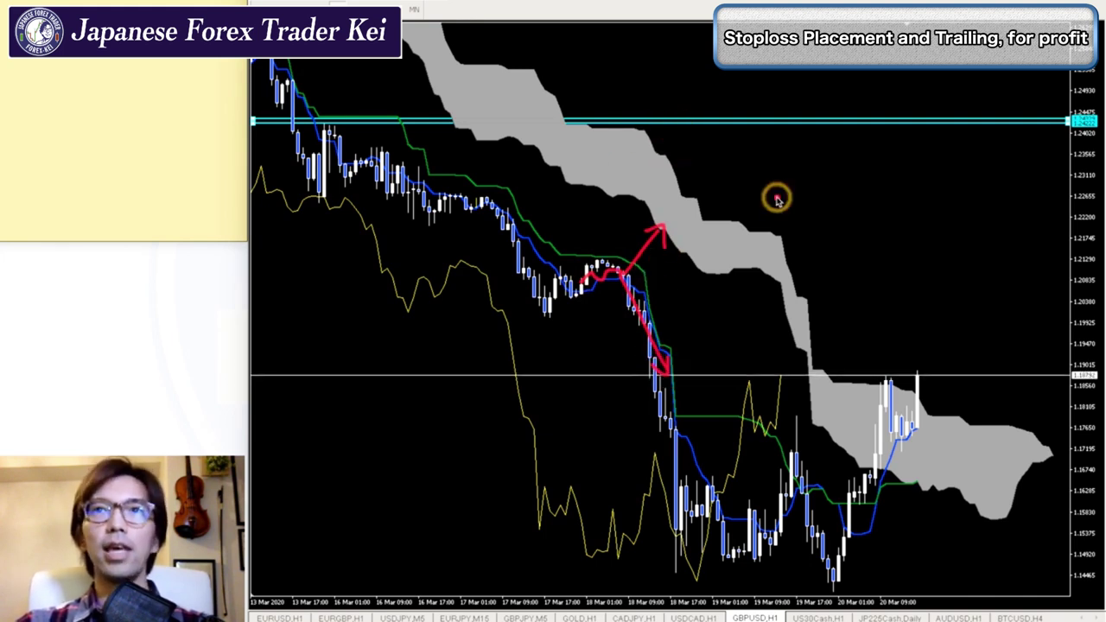
key("Escape")
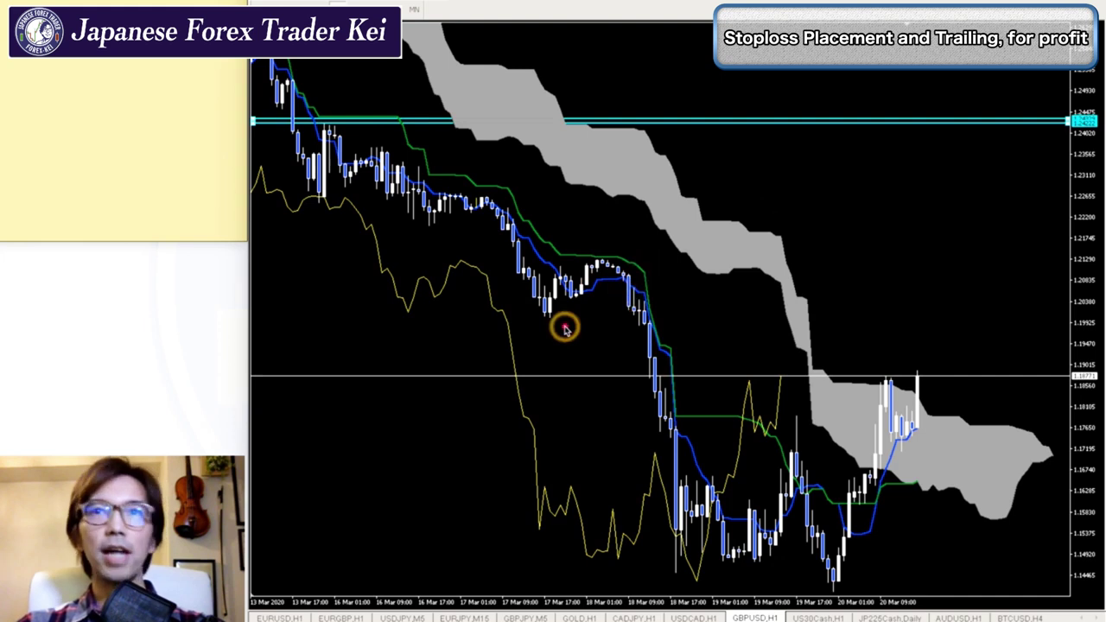
mouse_move(530, 322)
left_mouse_down()
mouse_move(686, 322)
mouse_move(673, 346)
left_mouse_up()
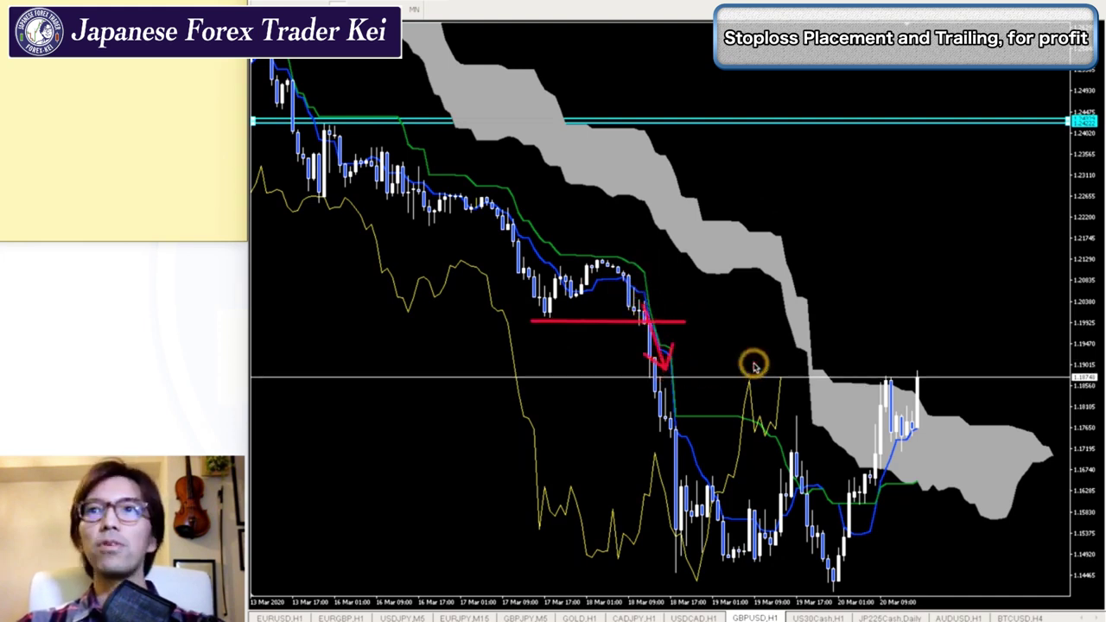
Lower the second horizontal line to 1.21464, above the 18 March swing high, and measure the distance between both horizontal lines.
left_click_drag(744, 127, 755, 251)
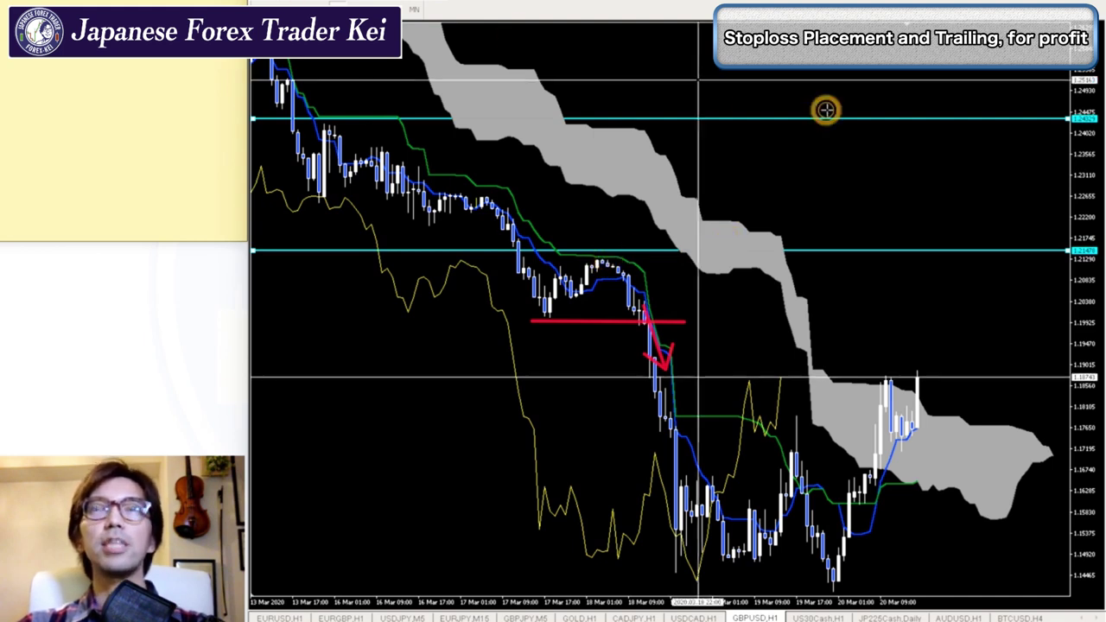
middle_click(857, 112)
left_click_drag(856, 121, 847, 250)
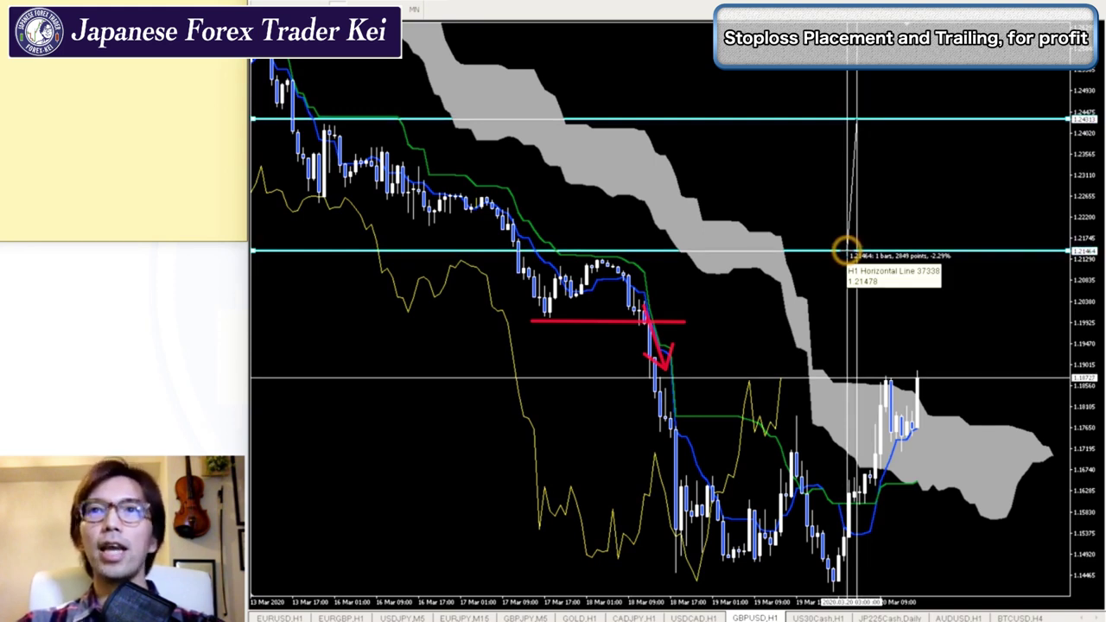
left_click_drag(847, 250, 848, 251)
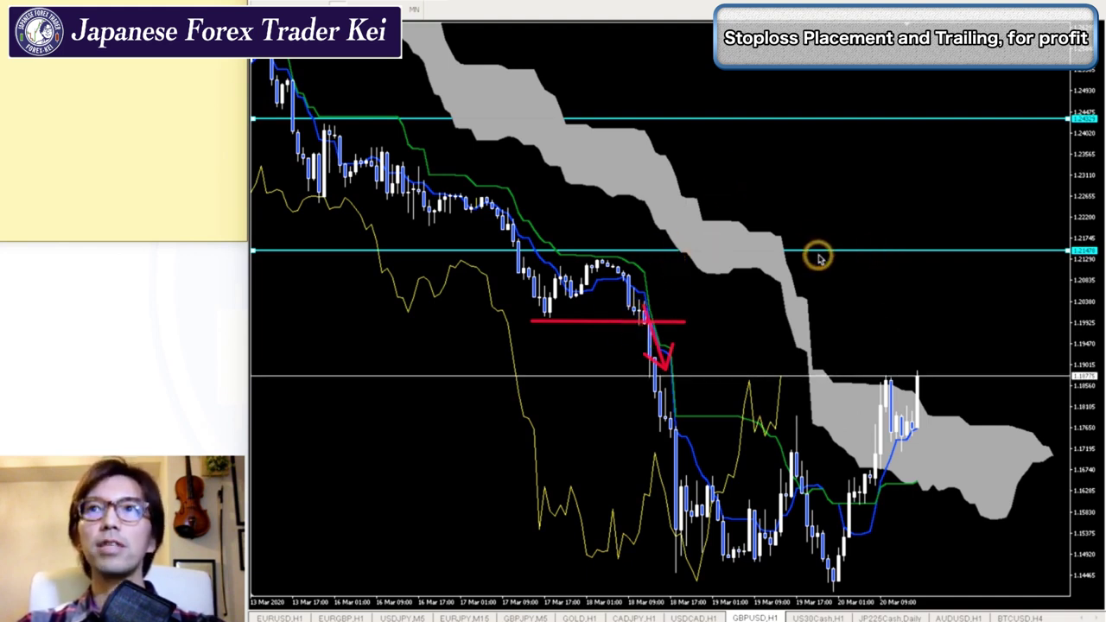
mouse_move(816, 253)
left_mouse_down()
mouse_move(818, 123)
mouse_move(818, 250)
left_mouse_up()
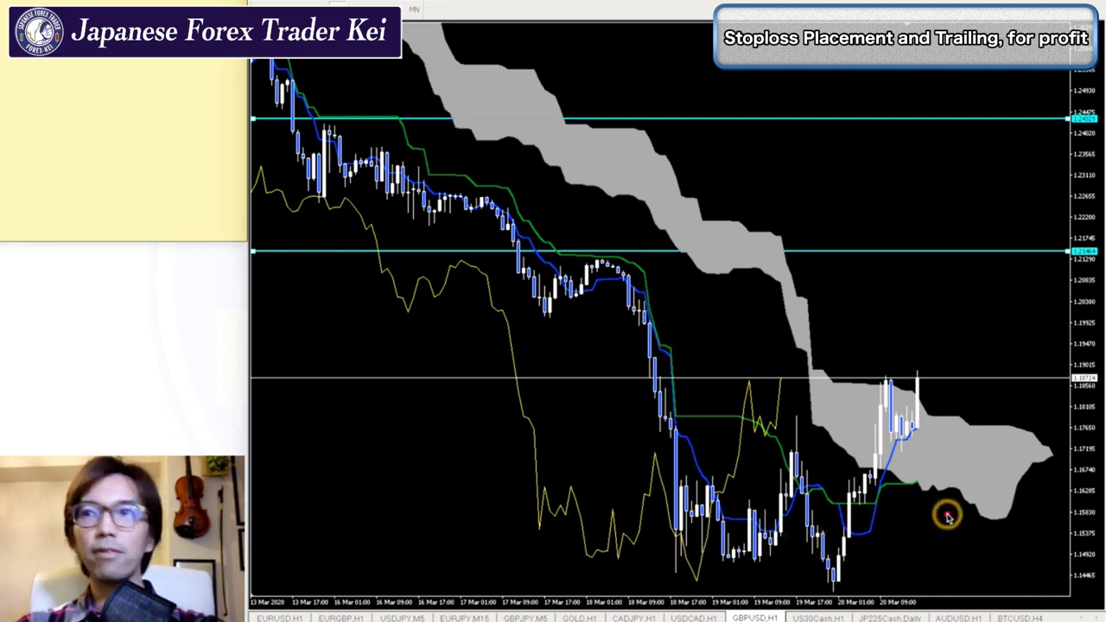
Trace the flat cloud edges and the upturn of the future cloud's lower edge in red, and circle the blue and green lines' 19 March crossing.
left_click(939, 480)
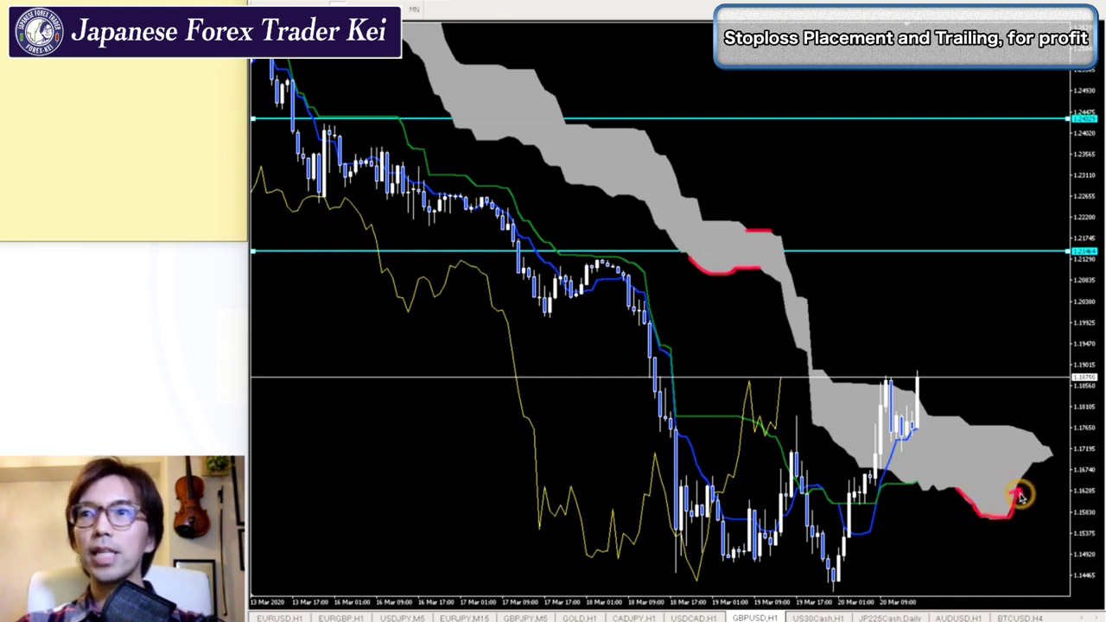
left_click(801, 486)
left_click(812, 493)
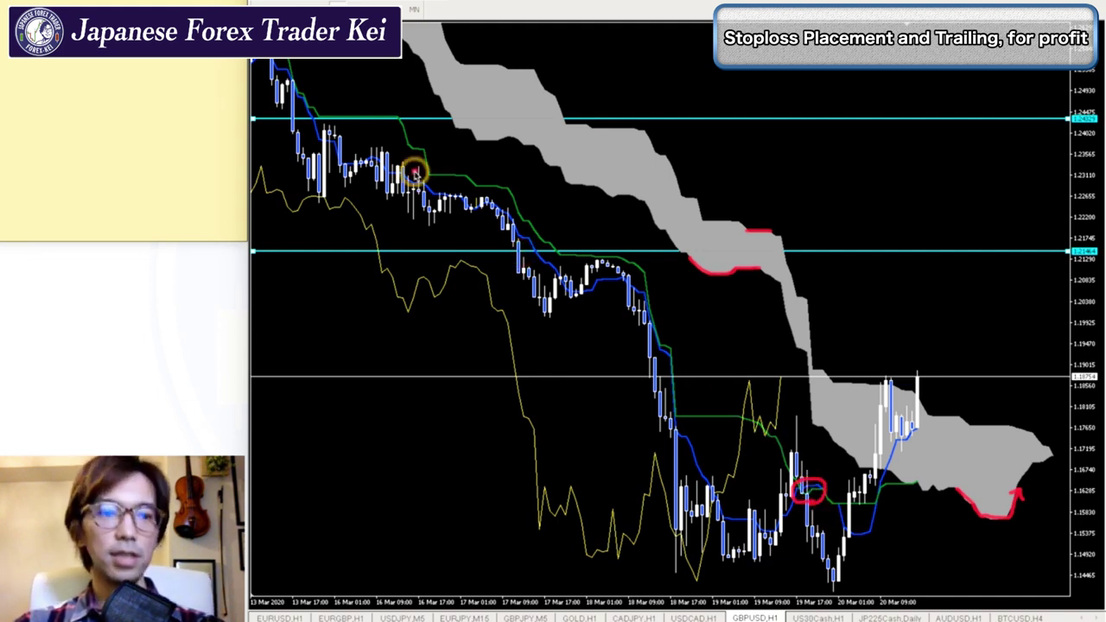
Draw a long red arrow down the whole downtrend and trace the flat and falling stretches of the green line.
mouse_move(284, 69)
left_mouse_down()
mouse_move(668, 321)
mouse_move(712, 444)
left_mouse_up()
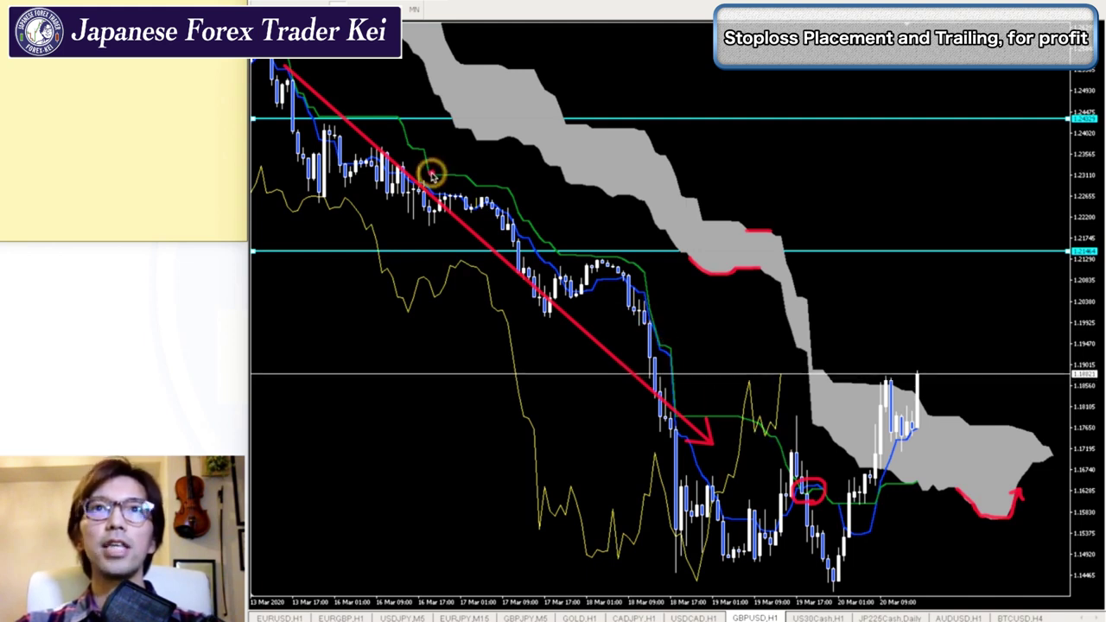
mouse_move(429, 174)
left_mouse_down()
mouse_move(466, 174)
mouse_move(550, 249)
left_mouse_up()
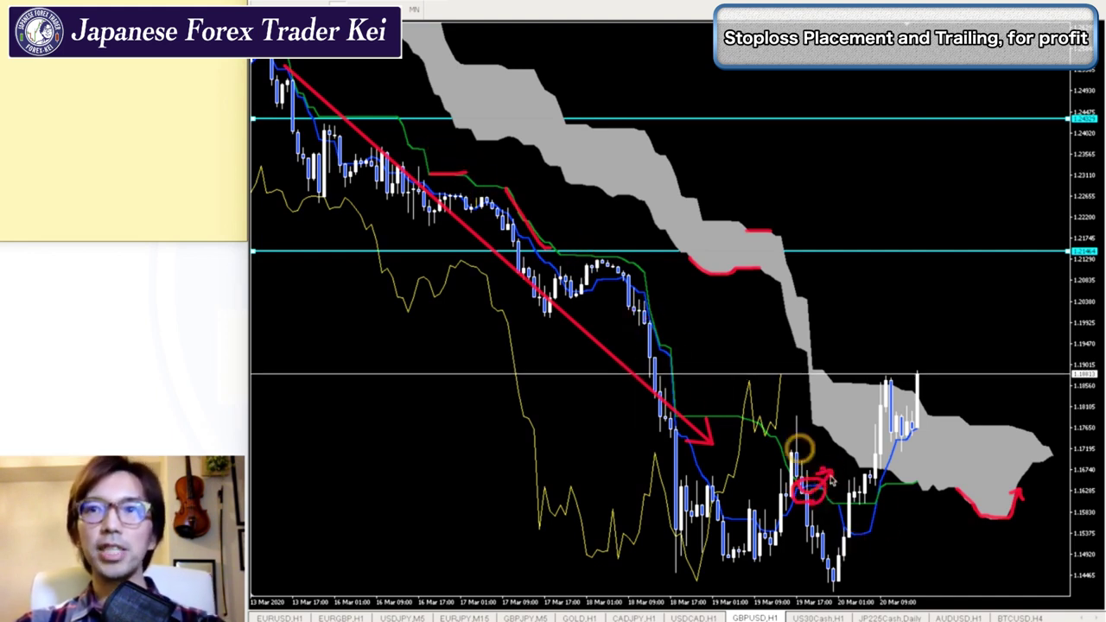
Draw arrows pointing to the circled crossing and the future cloud's dip, and a V-shaped arrow along the price reversal.
left_click_drag(802, 384, 814, 491)
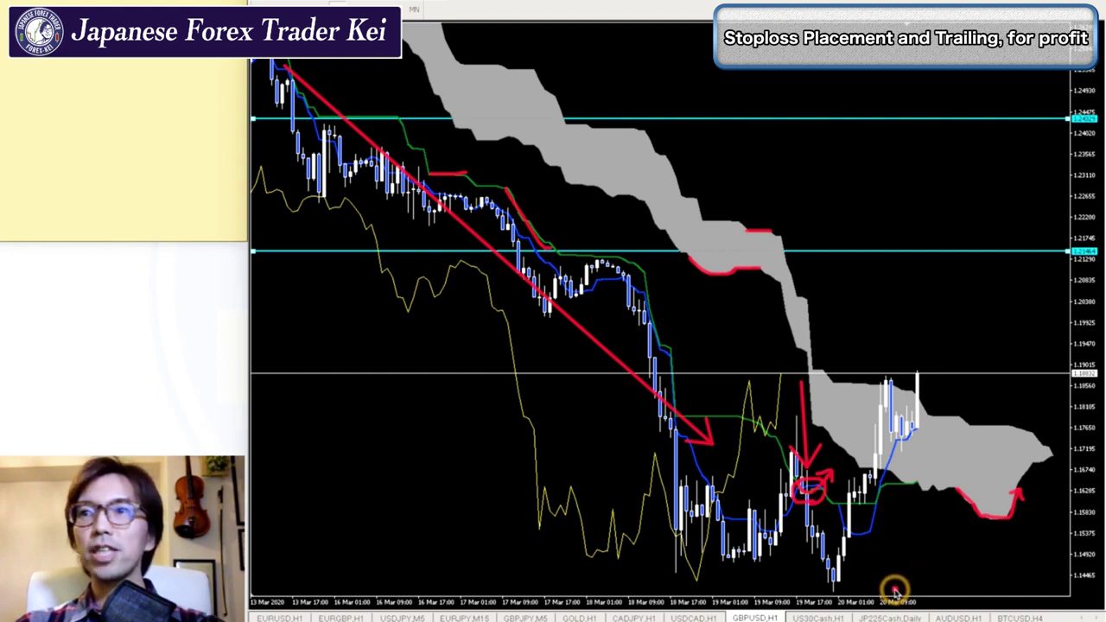
mouse_move(893, 593)
left_mouse_down()
mouse_move(991, 526)
mouse_move(991, 543)
left_mouse_up()
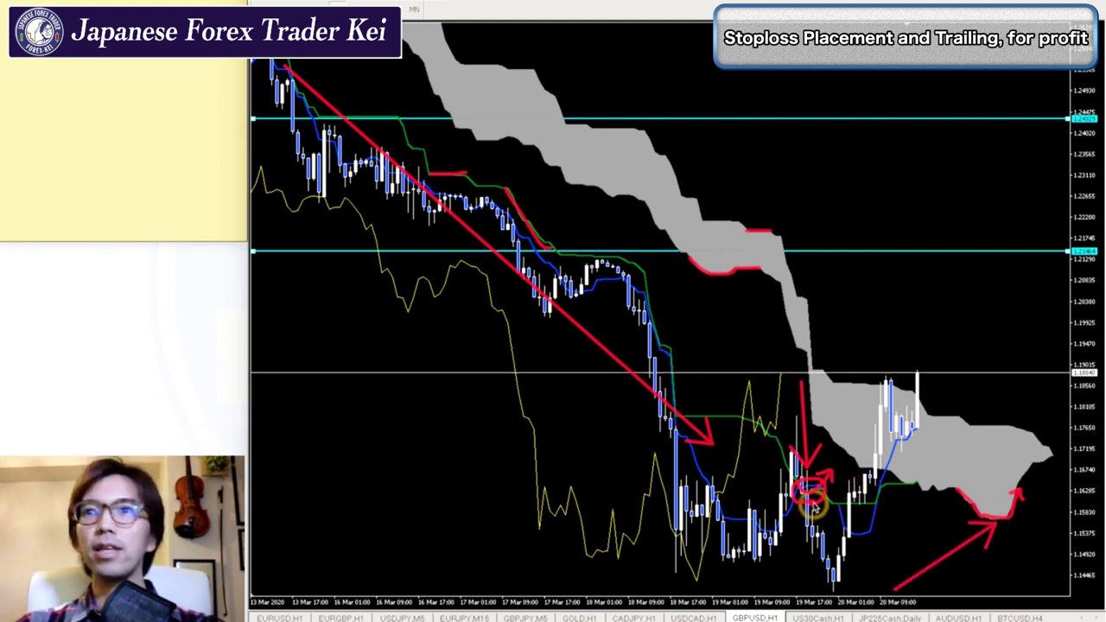
mouse_move(815, 507)
left_mouse_down()
mouse_move(860, 500)
mouse_move(869, 478)
left_mouse_up()
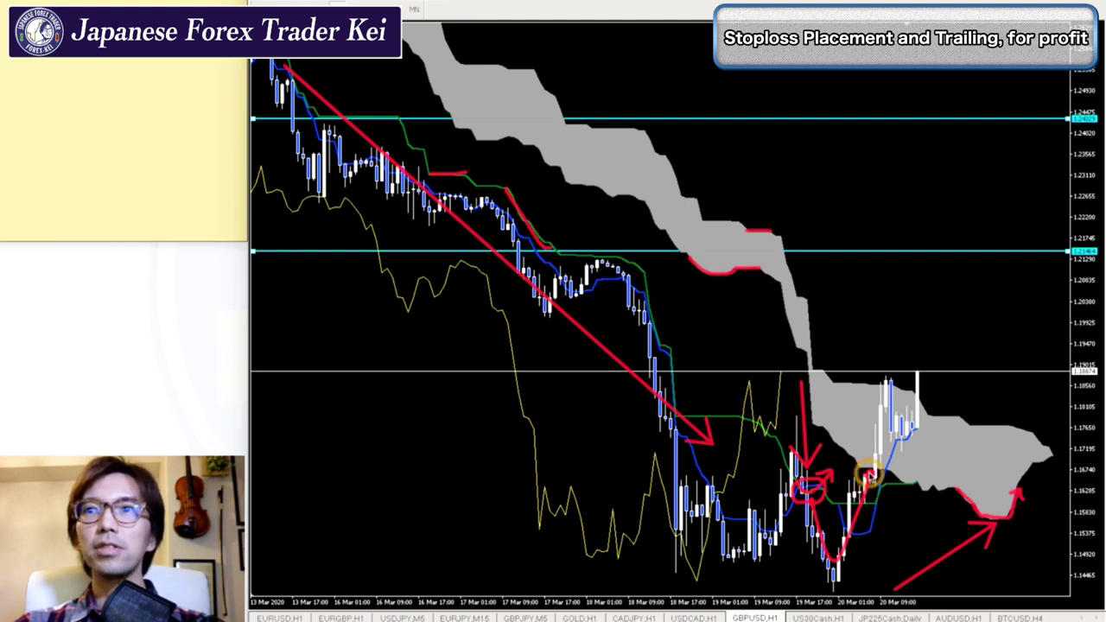
Draw a red horizontal take-profit level at about 1.1765 through the latest candles and label it "TP".
left_click_drag(845, 435, 935, 435)
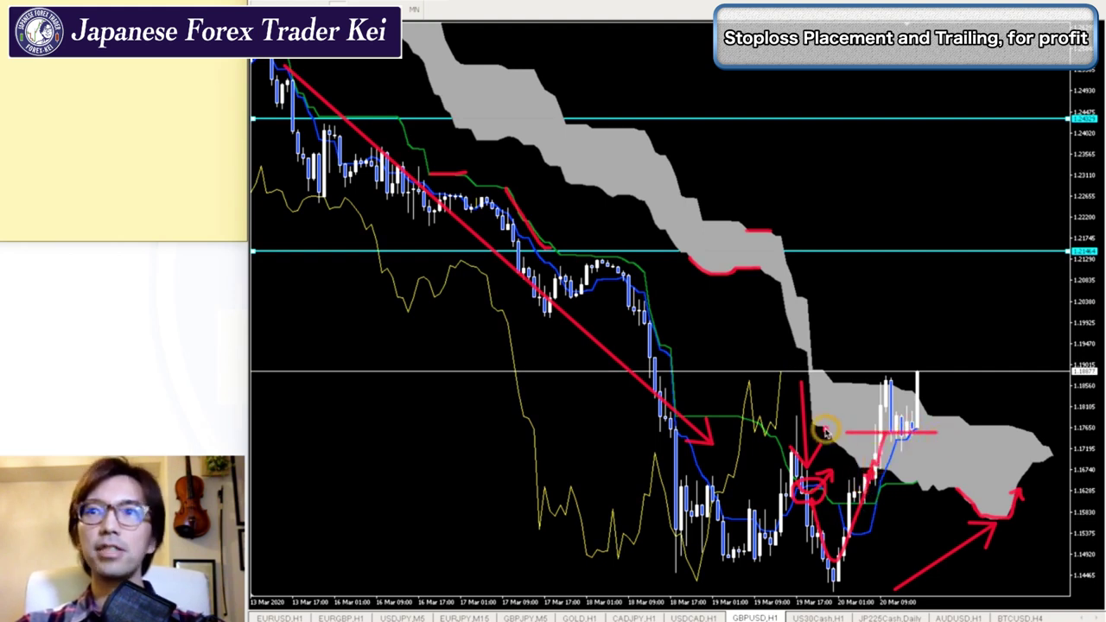
left_click_drag(825, 432, 884, 430)
mouse_move(950, 422)
left_mouse_down()
mouse_move(981, 421)
mouse_move(971, 449)
left_mouse_up()
left_click_drag(994, 451, 996, 437)
left_click_drag(901, 99, 901, 141)
left_click_drag(904, 101, 904, 138)
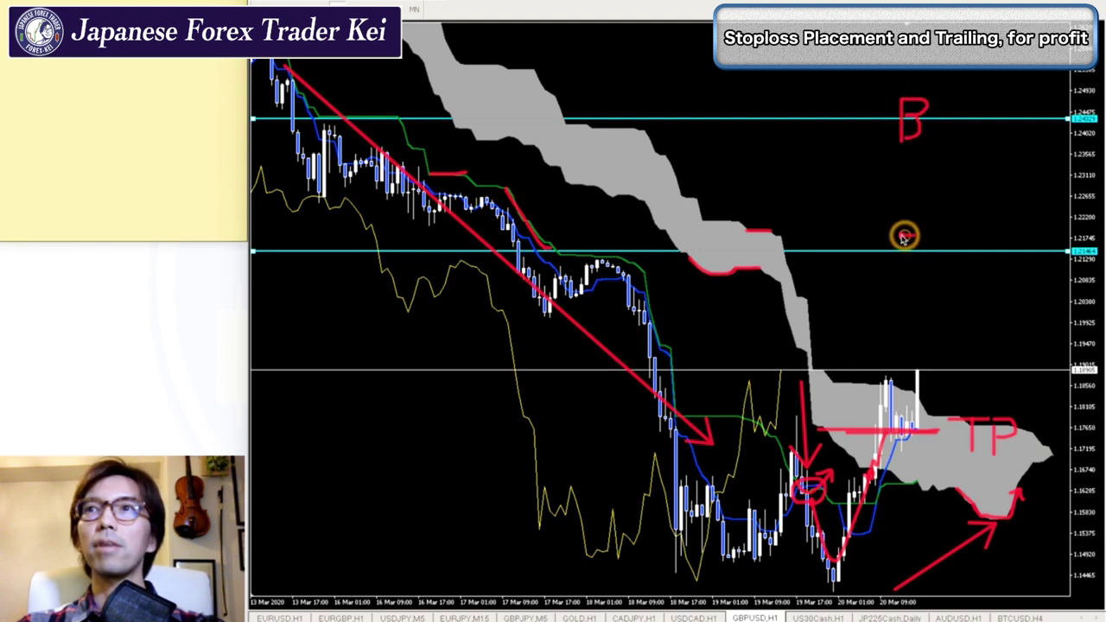
mouse_move(920, 237)
left_mouse_down()
mouse_move(899, 271)
mouse_move(962, 262)
left_mouse_up()
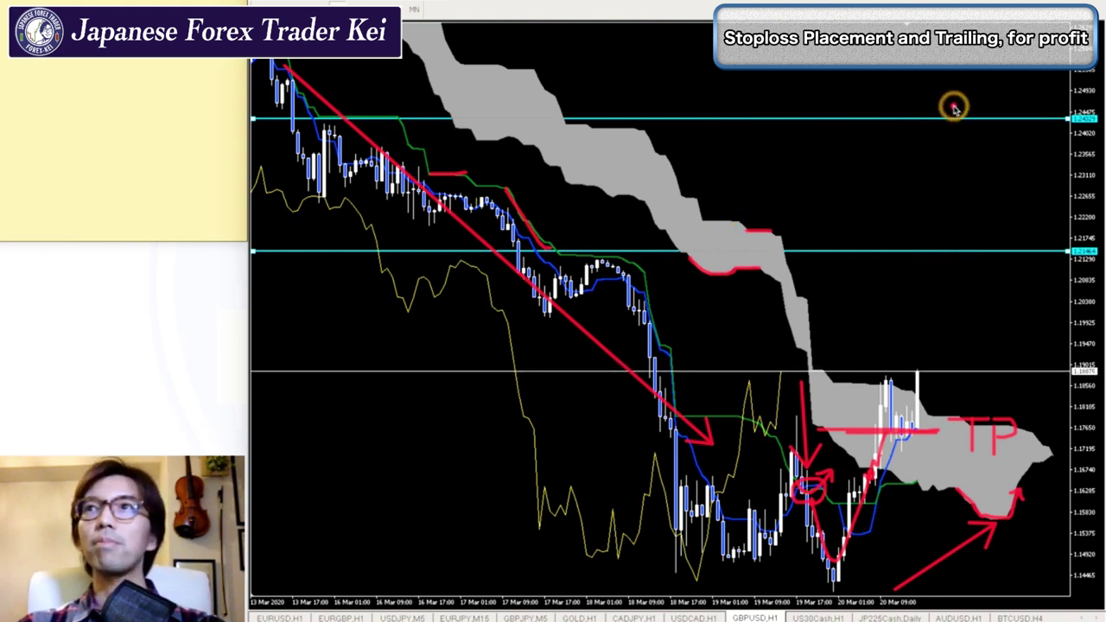
Write an "S" beside the upper cyan line and "SL" beside the lower one, and circle the 18 March swing high in red.
mouse_move(1046, 103)
left_mouse_down()
mouse_move(1012, 118)
mouse_move(1000, 153)
left_mouse_up()
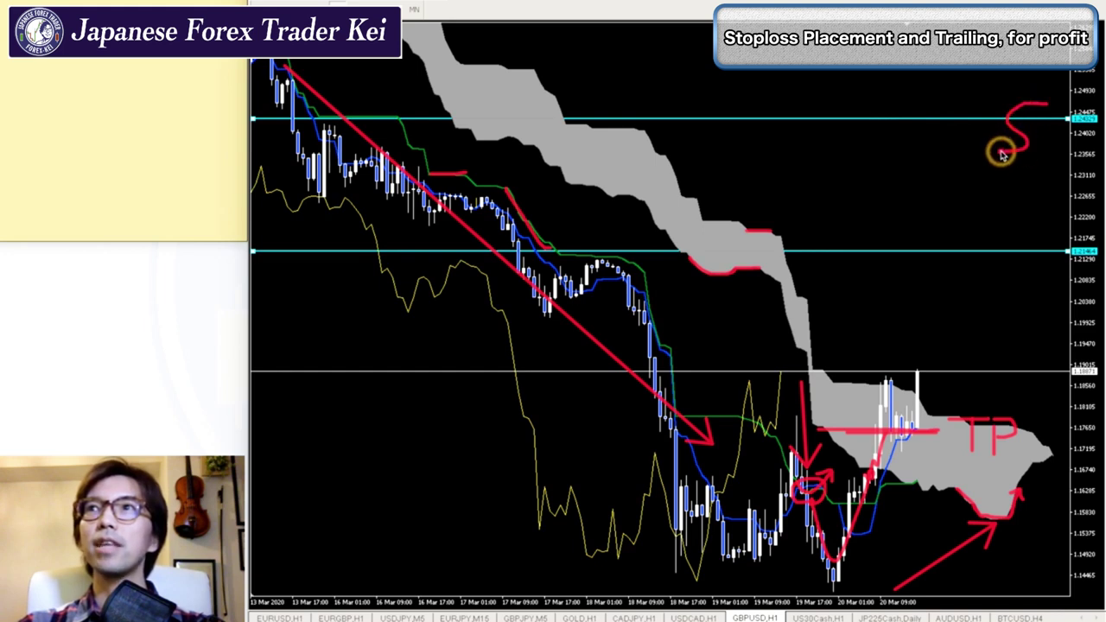
left_click_drag(875, 235, 937, 232)
mouse_move(914, 234)
left_mouse_down()
mouse_move(913, 268)
mouse_move(882, 231)
mouse_move(905, 267)
mouse_move(880, 275)
left_mouse_up()
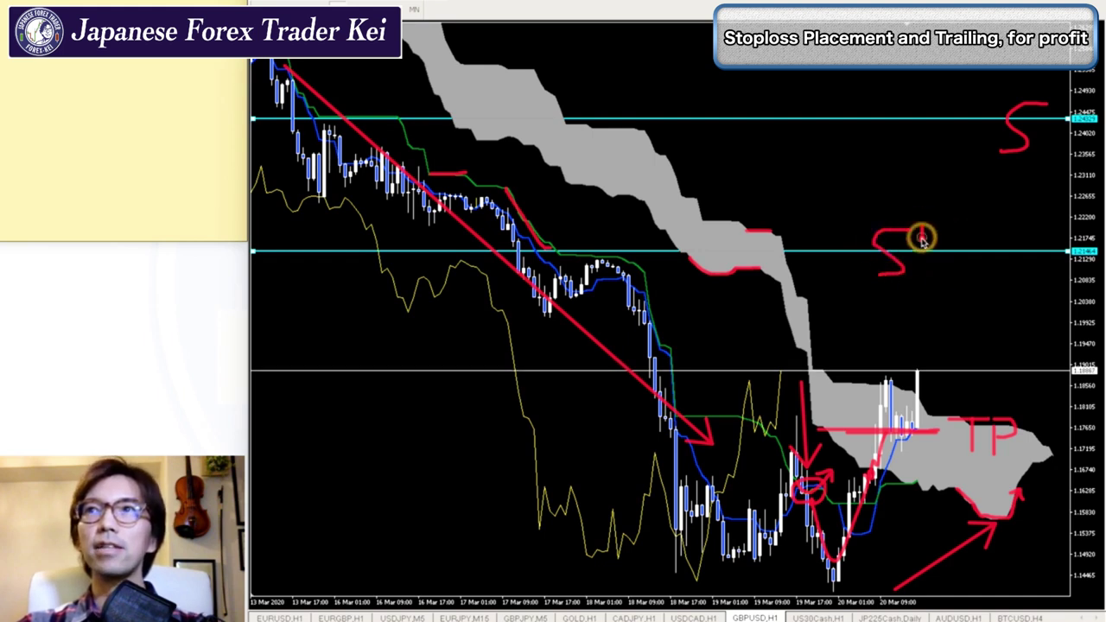
left_click_drag(921, 231, 950, 273)
mouse_move(602, 270)
left_mouse_down()
mouse_move(590, 251)
mouse_move(620, 251)
left_mouse_up()
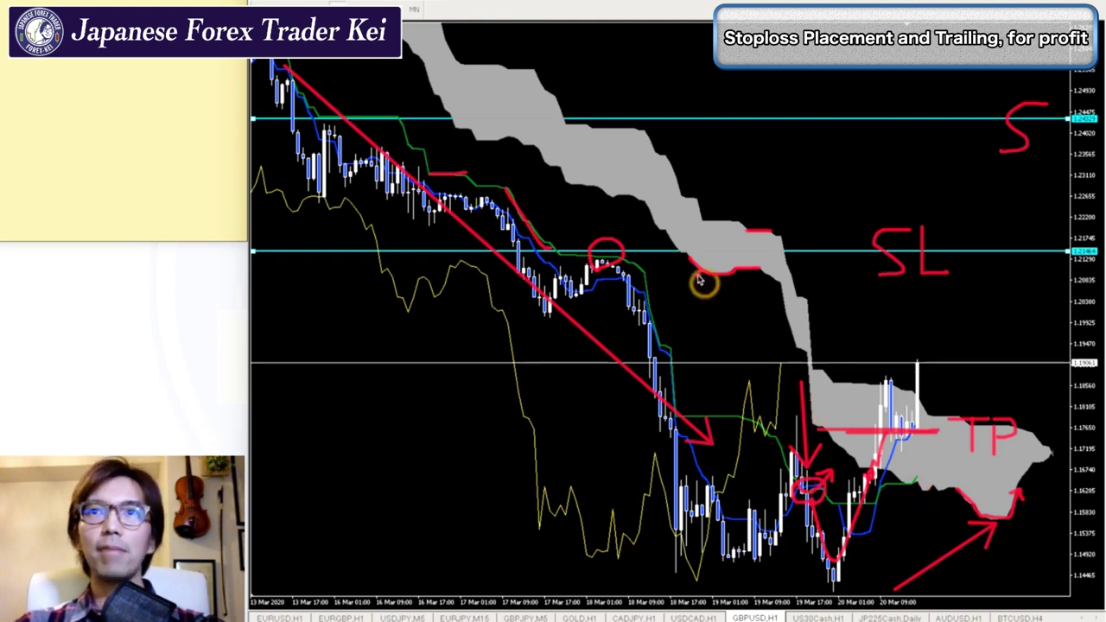
left_click(676, 216)
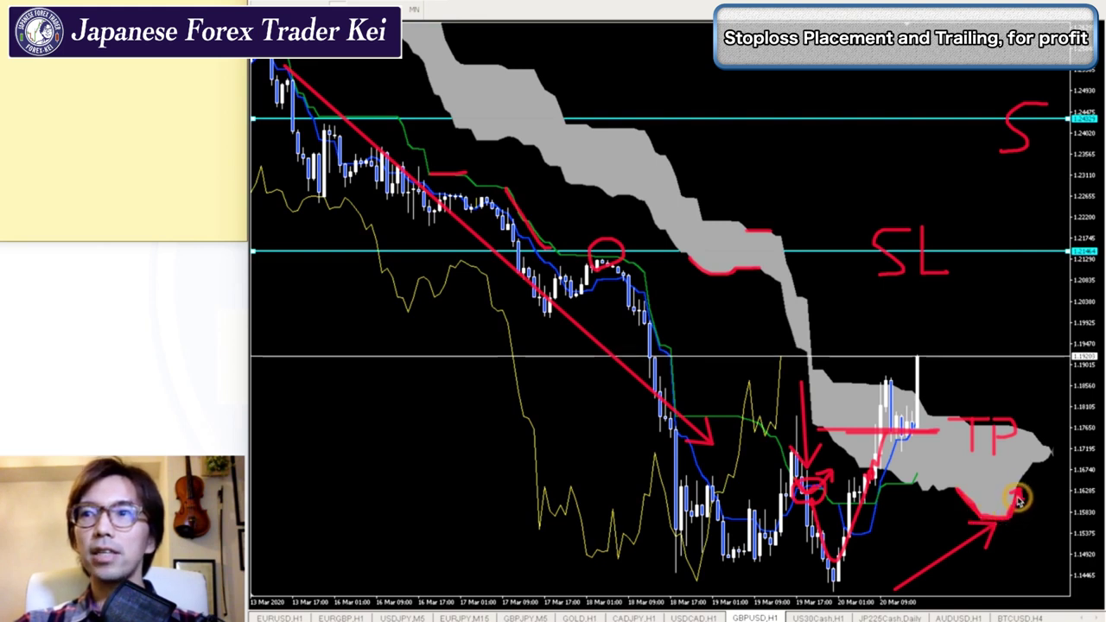
Draw a red level at about 1.180 with an arrow pointing to it and a long falling arrow from it, and circle the future cloud's tip.
left_click_drag(1018, 491, 1013, 506)
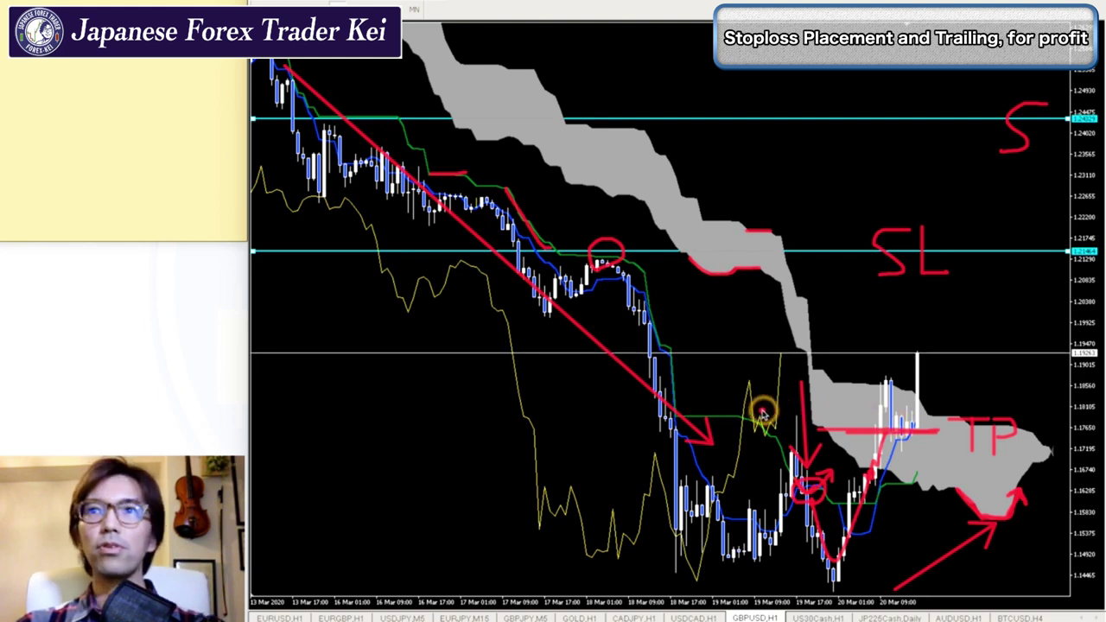
left_click_drag(761, 413, 936, 415)
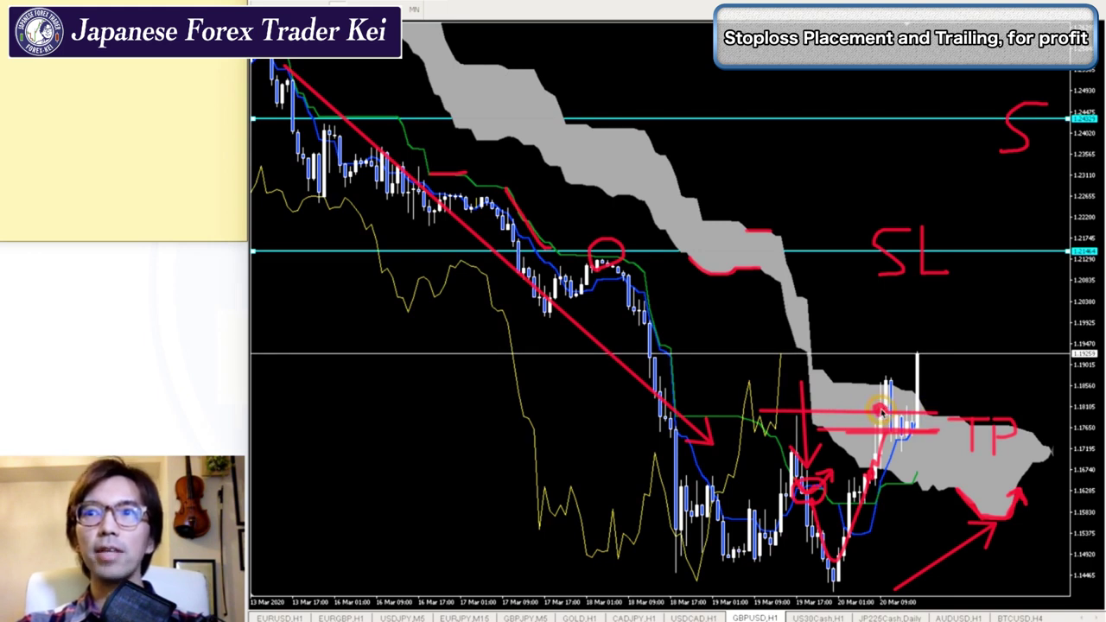
left_click_drag(1015, 338, 892, 405)
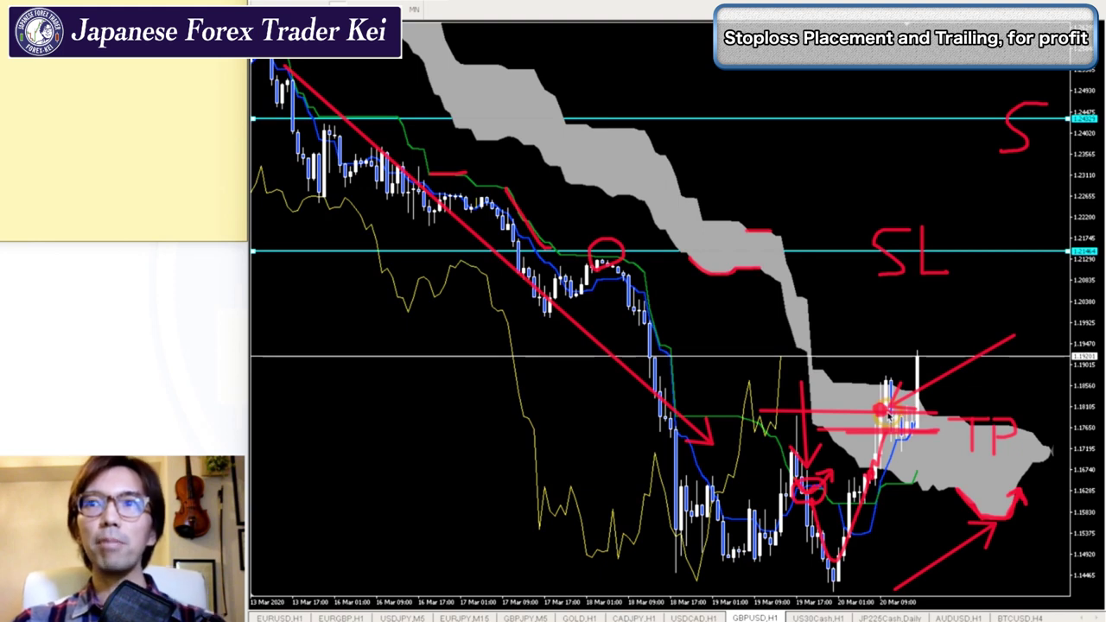
mouse_move(899, 428)
left_mouse_down()
mouse_move(1038, 616)
mouse_move(1061, 619)
left_mouse_up()
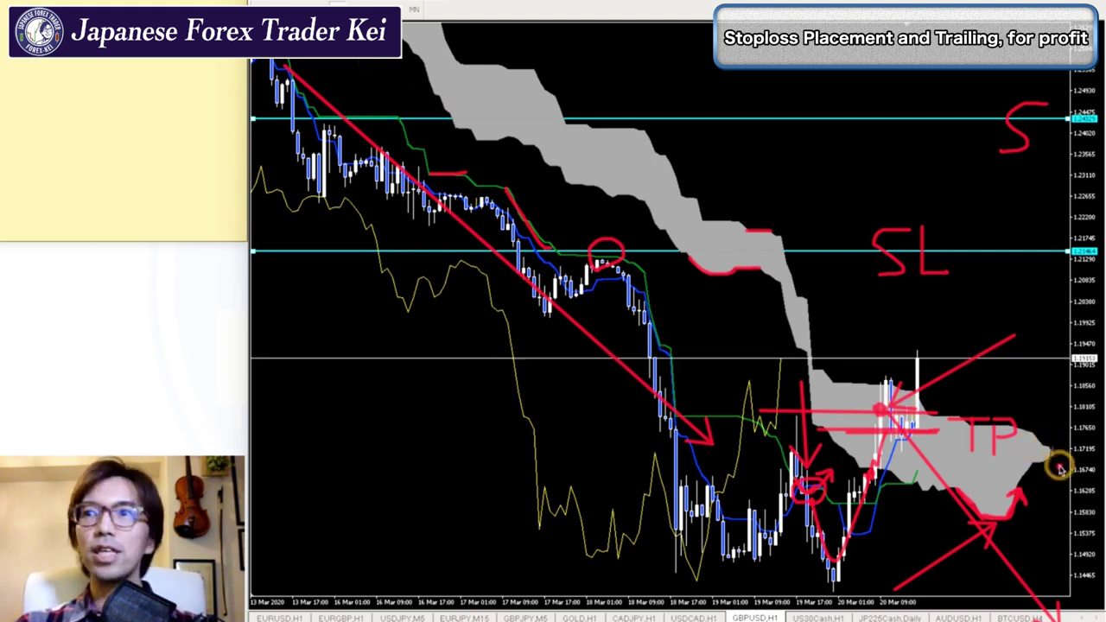
mouse_move(1056, 471)
left_mouse_down()
mouse_move(1048, 430)
mouse_move(1061, 465)
left_mouse_up()
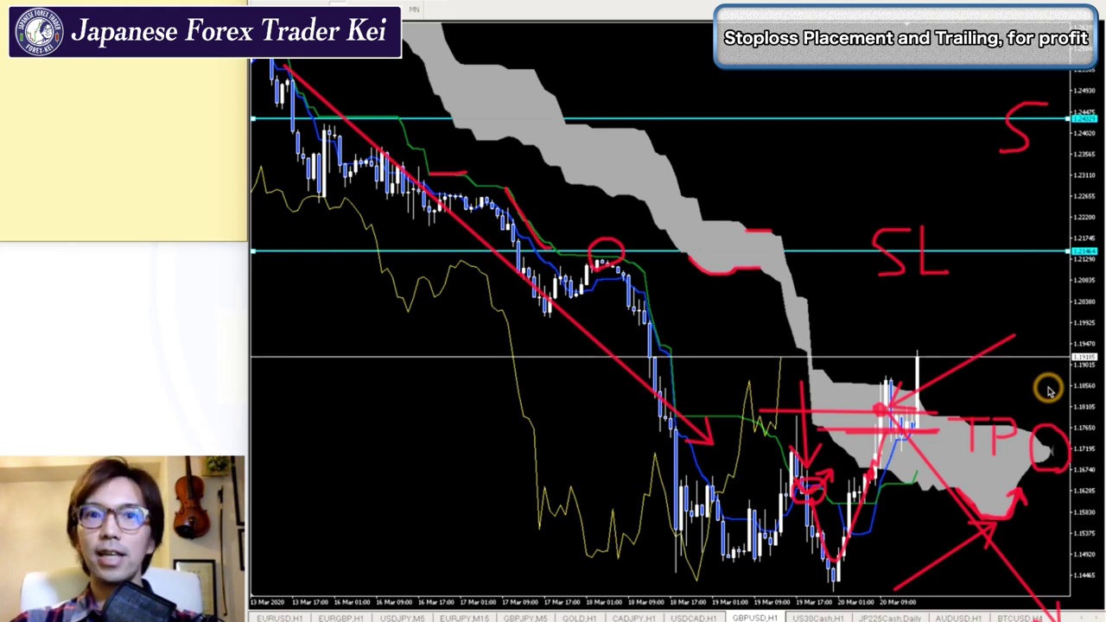
Switch to the EURGBP H1 chart and clear the red drawings.
left_click(346, 616)
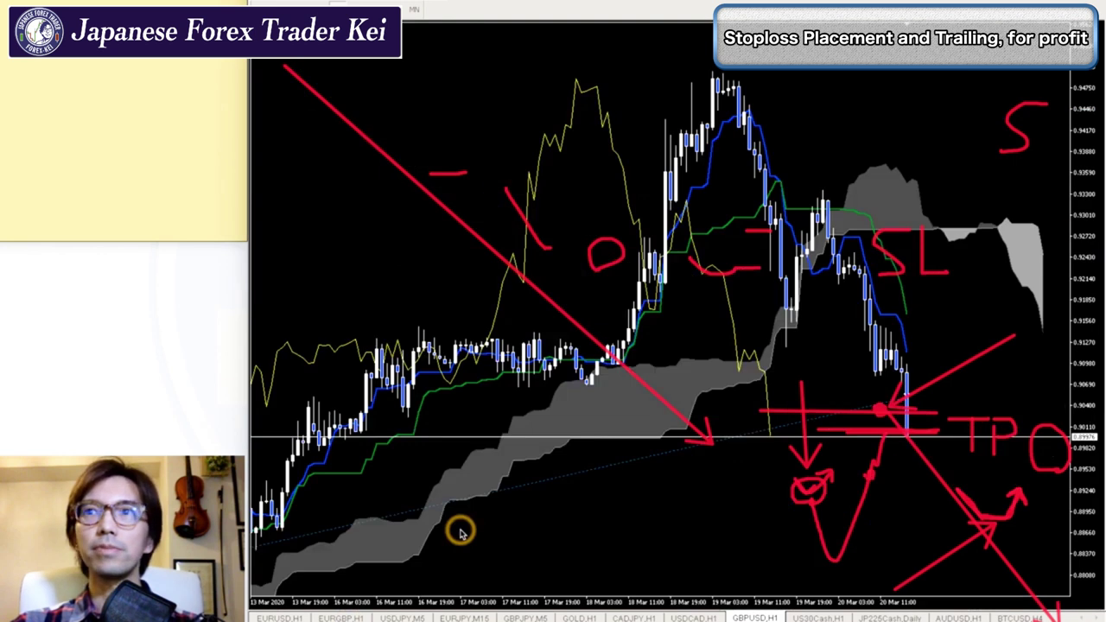
key("Escape")
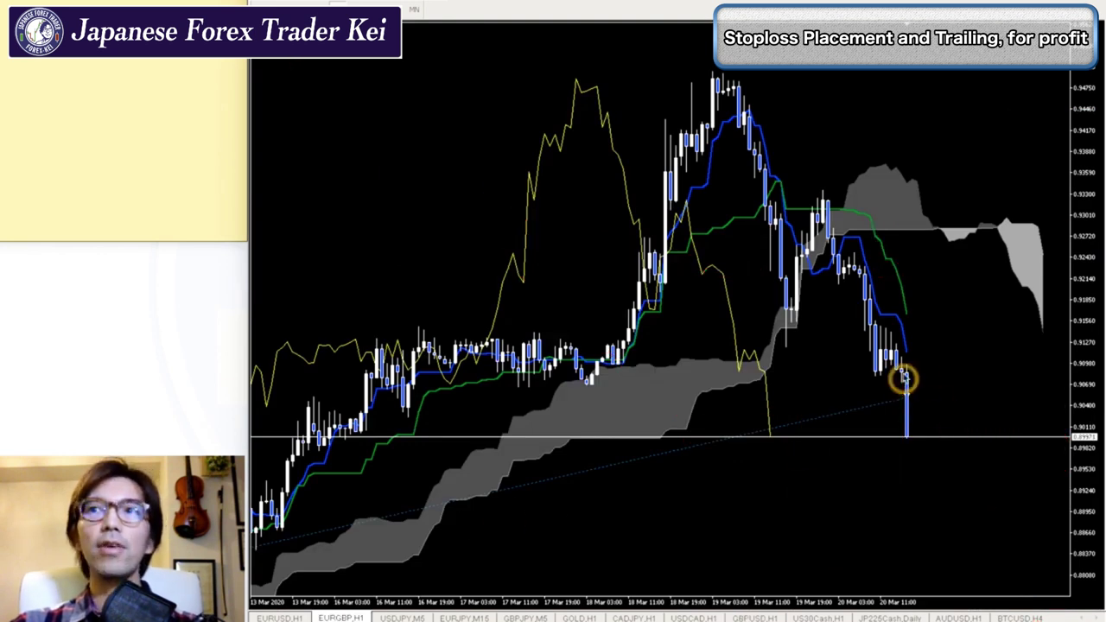
left_click_drag(1084, 104, 1096, 329)
left_click_drag(798, 499, 746, 54)
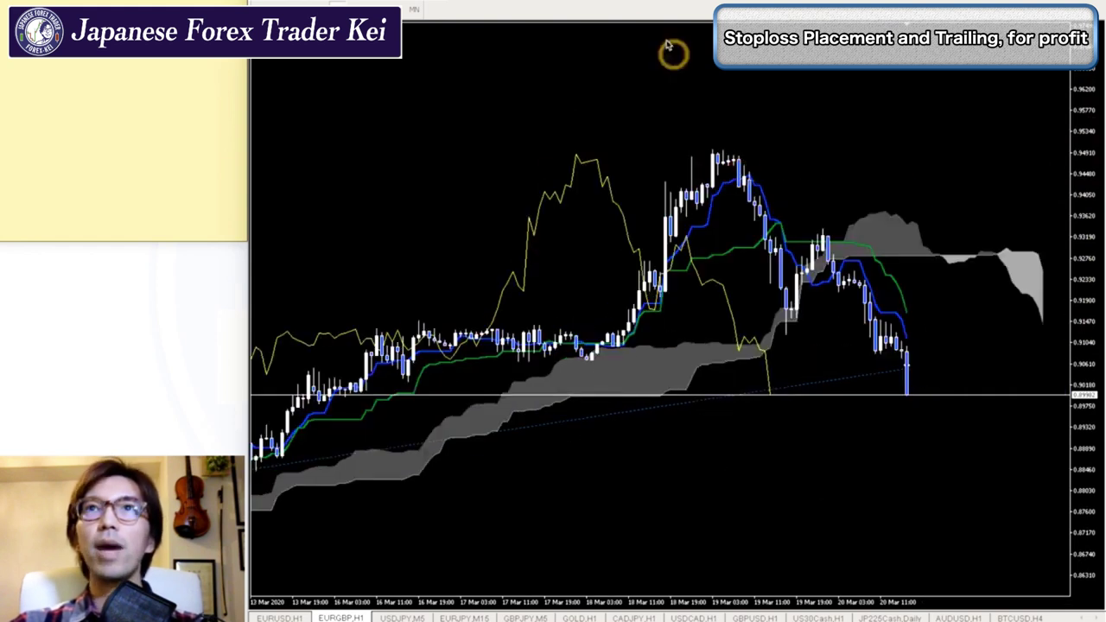
key("minus")
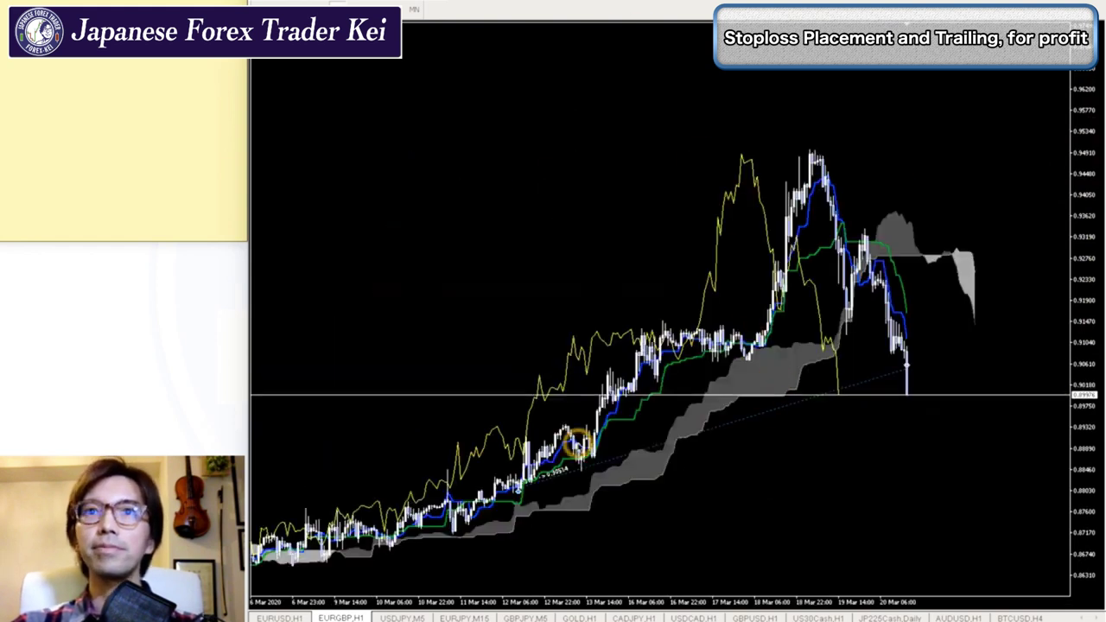
Mark the trade's entry and its exit at 0.90514 in red, add a falling zigzag arrow from the exit, and bracket the profit distance.
mouse_move(511, 484)
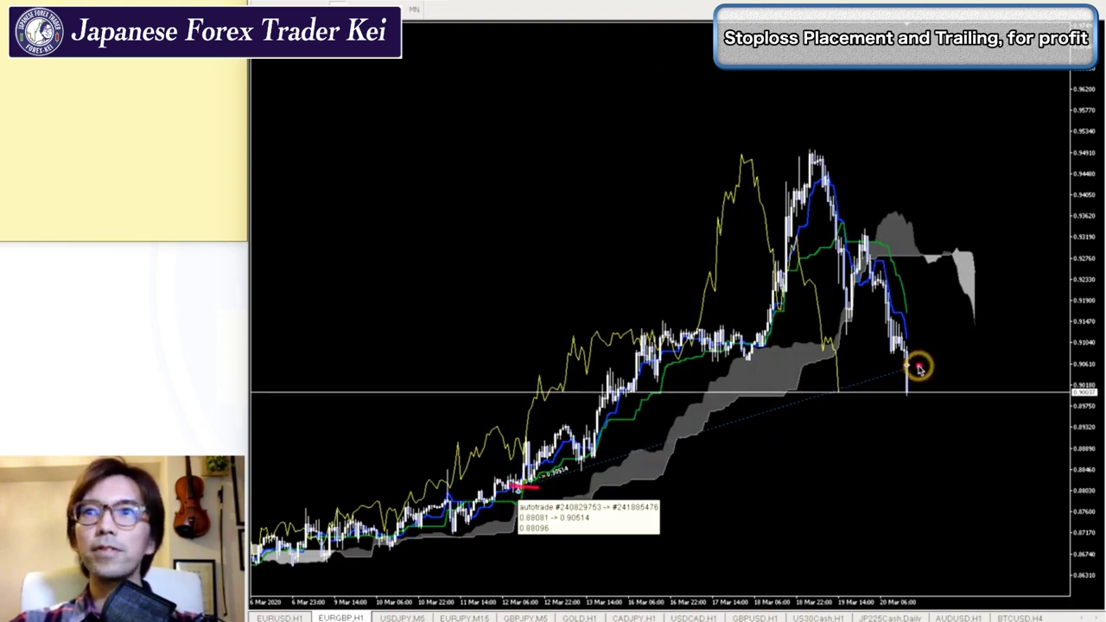
left_click_drag(882, 370, 932, 370)
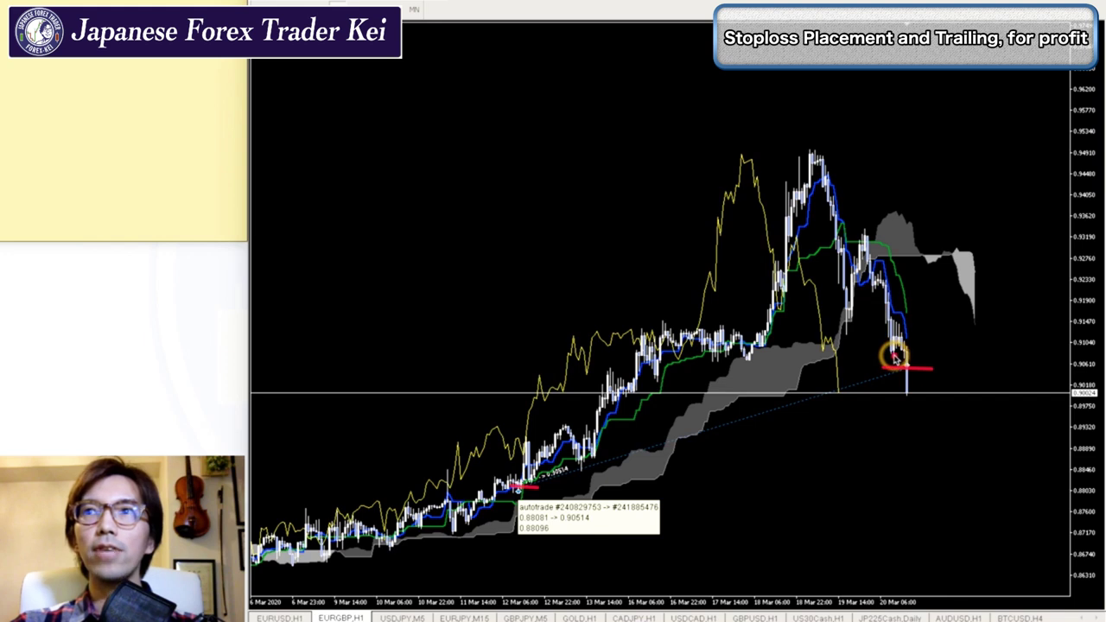
mouse_move(683, 367)
left_mouse_down()
mouse_move(933, 370)
mouse_move(940, 412)
mouse_move(963, 391)
mouse_move(1008, 476)
mouse_move(1013, 464)
mouse_move(995, 476)
left_mouse_up()
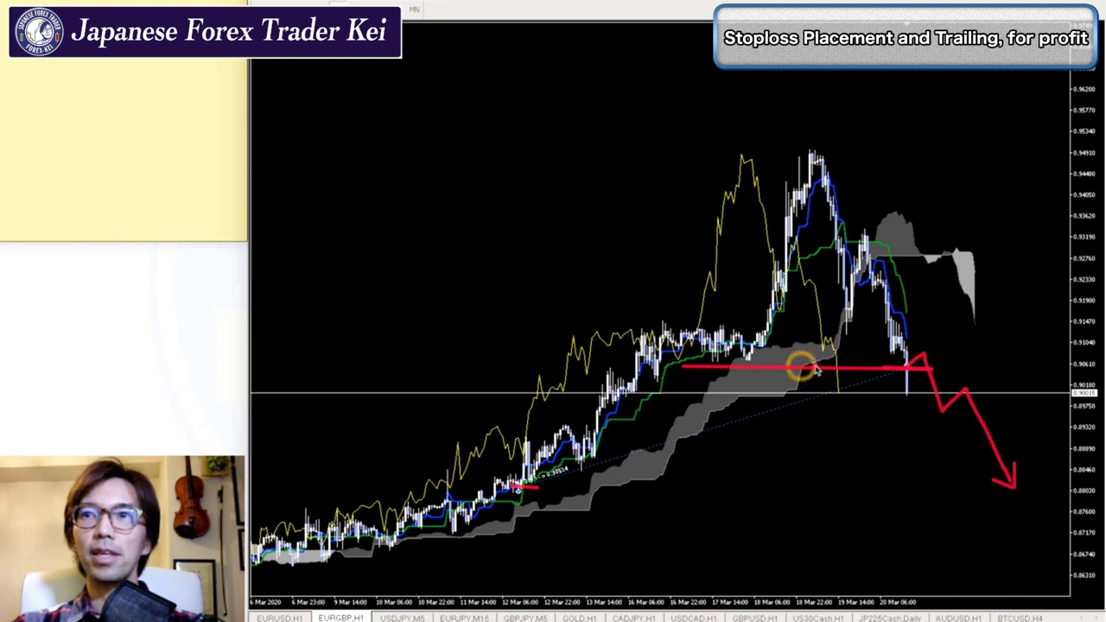
left_click_drag(698, 367, 704, 486)
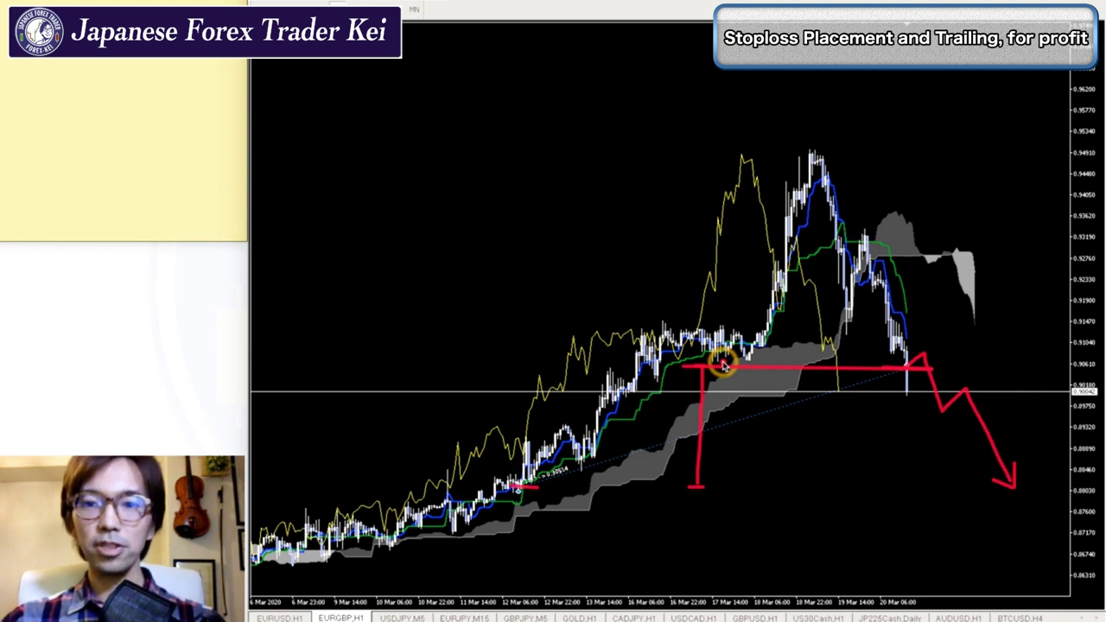
Clear the drawings, mark levels at about 0.919 and 0.905 on the latest falling candles in red, and erase these marks.
key("Escape")
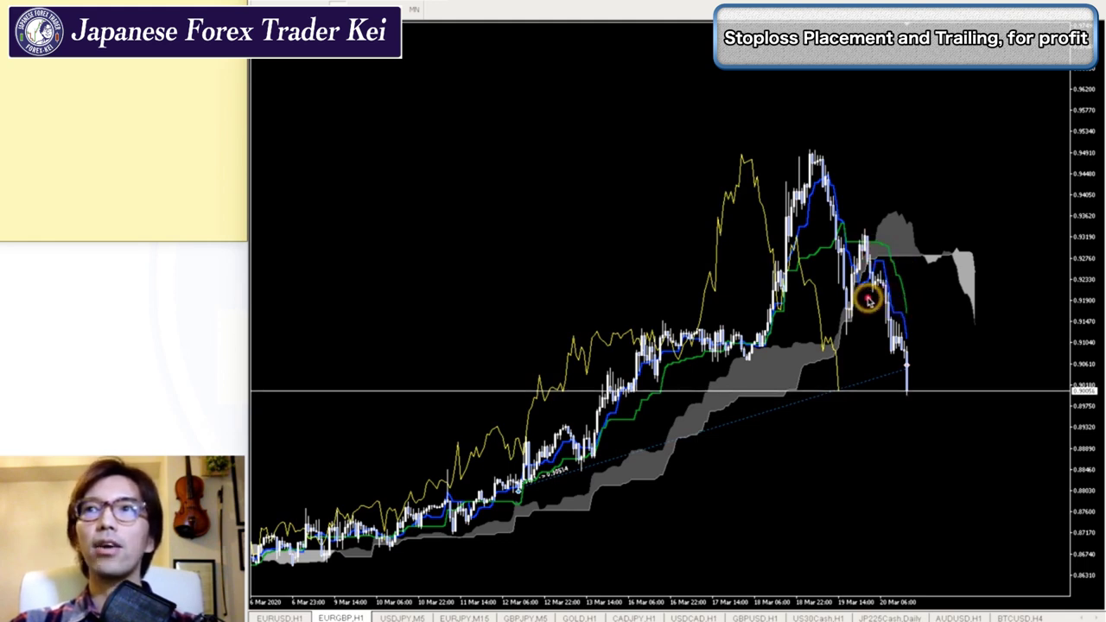
left_click_drag(864, 298, 906, 298)
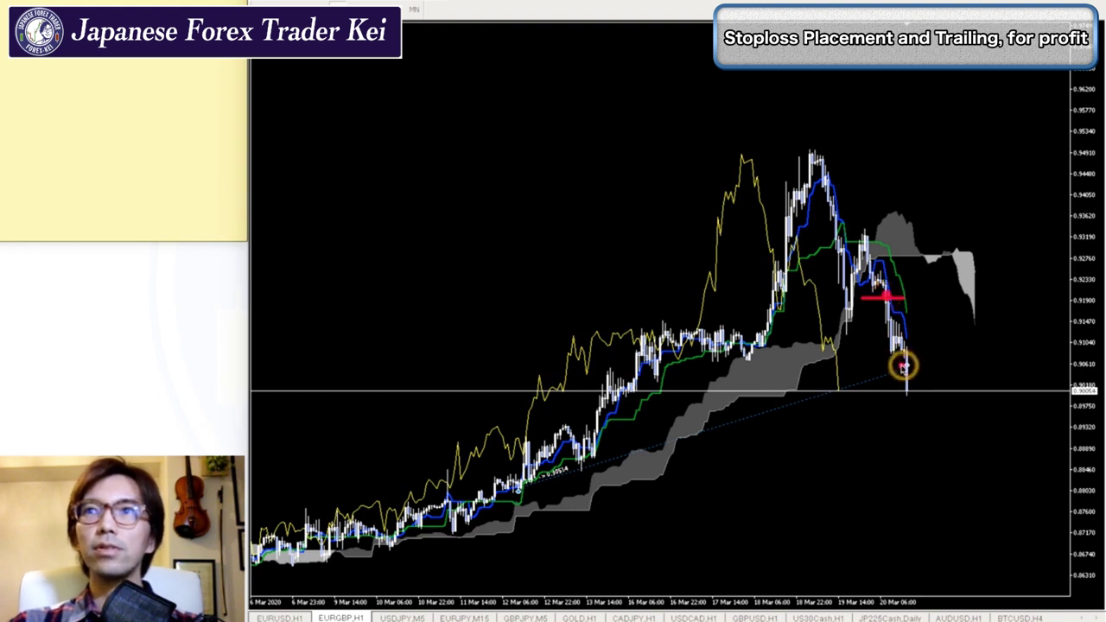
left_click_drag(893, 372, 923, 373)
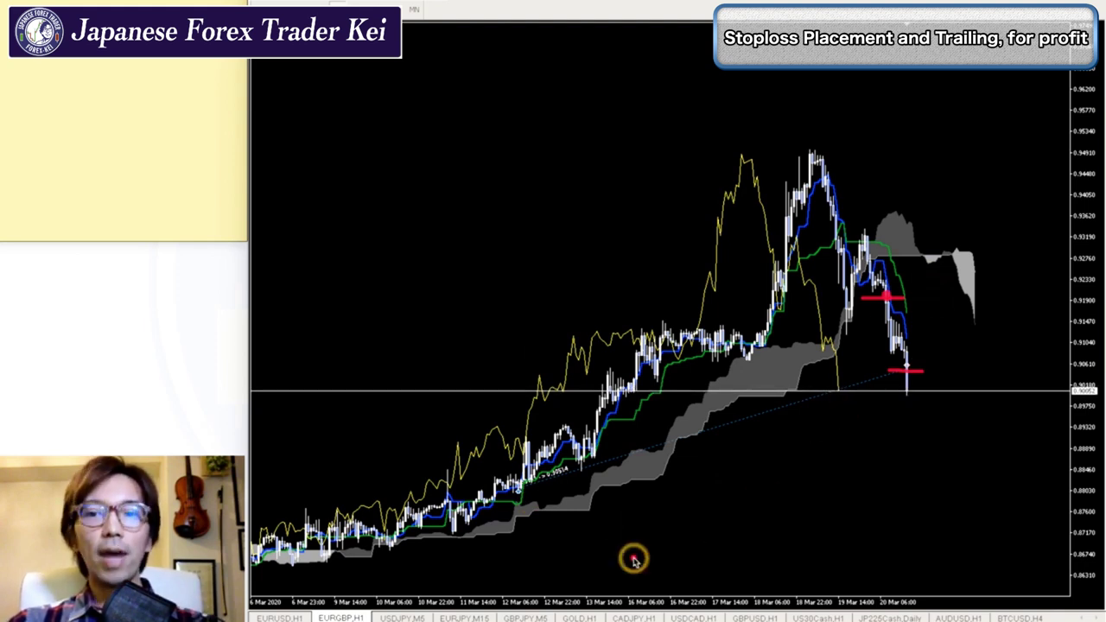
key("Delete")
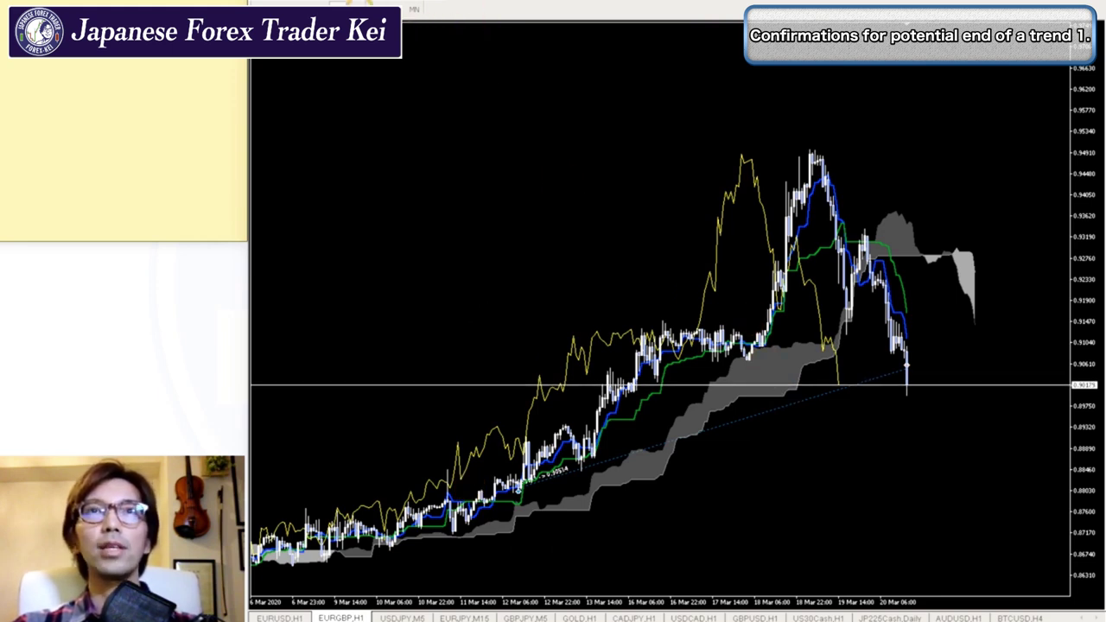
Switch the EURGBP chart to the H4 timeframe and draw a long rising red arrow along the cloud's uptrend.
left_click(357, 2)
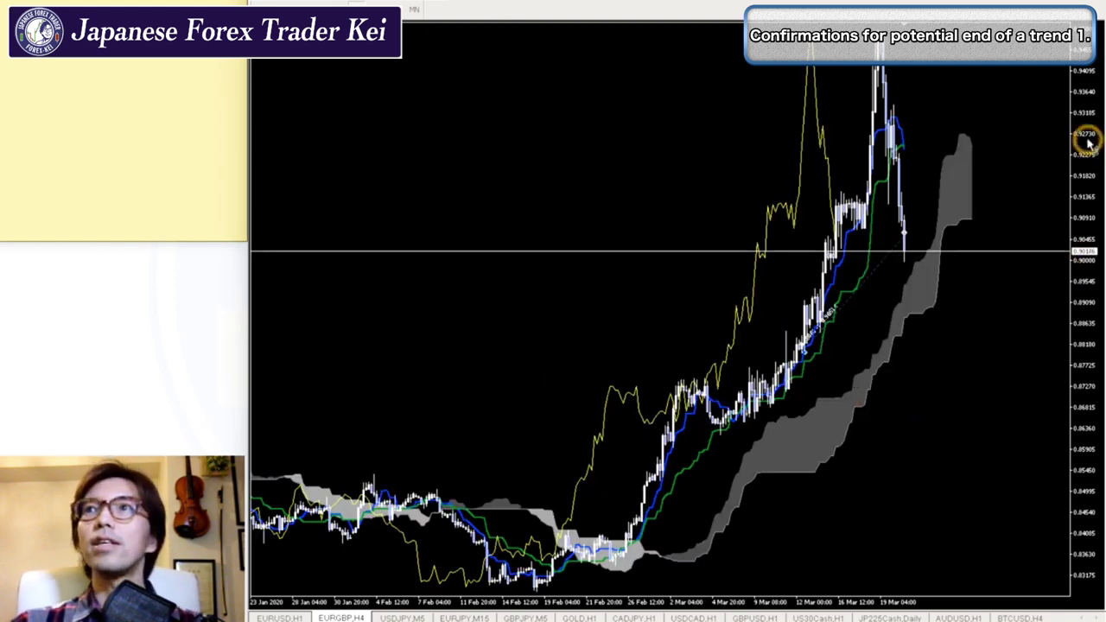
left_click_drag(1087, 143, 1081, 245)
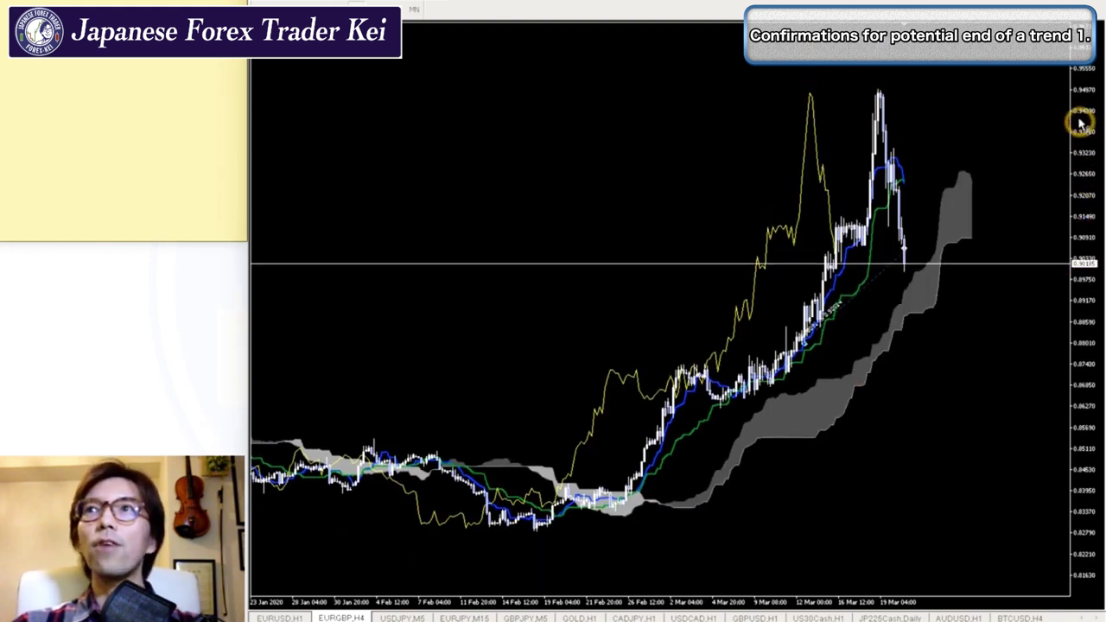
left_click_drag(1081, 123, 1077, 237)
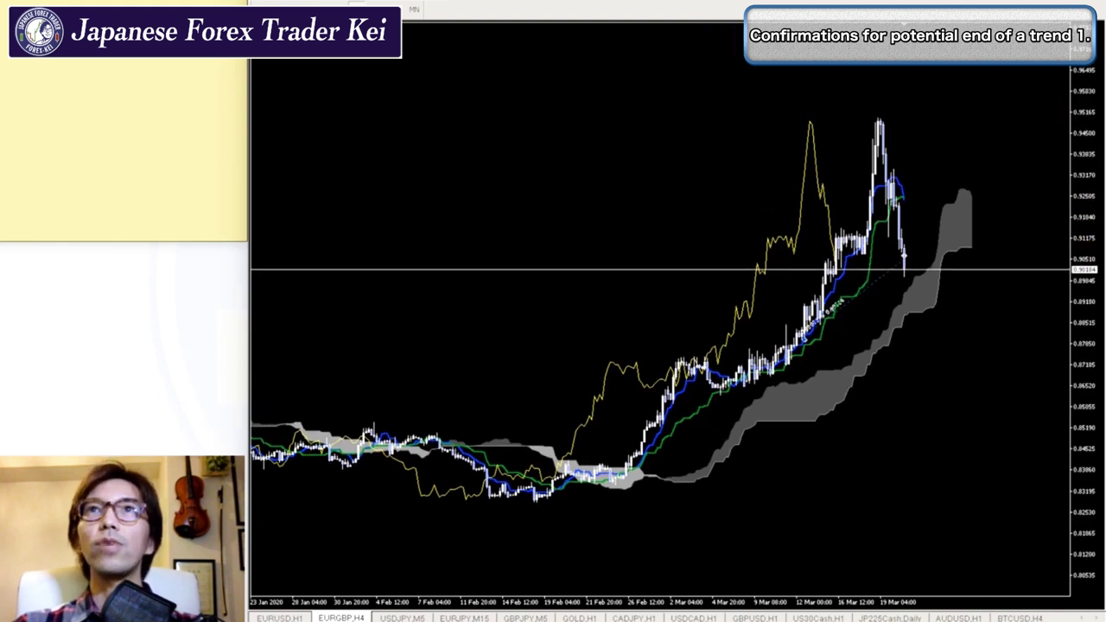
key("plus")
key("End")
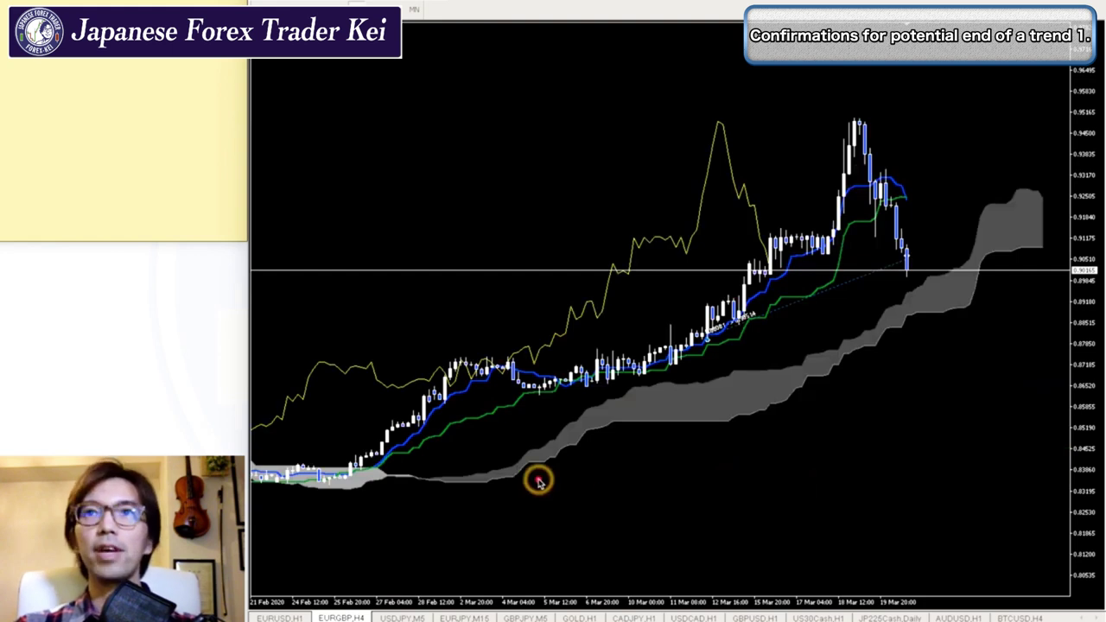
left_click_drag(538, 480, 901, 320)
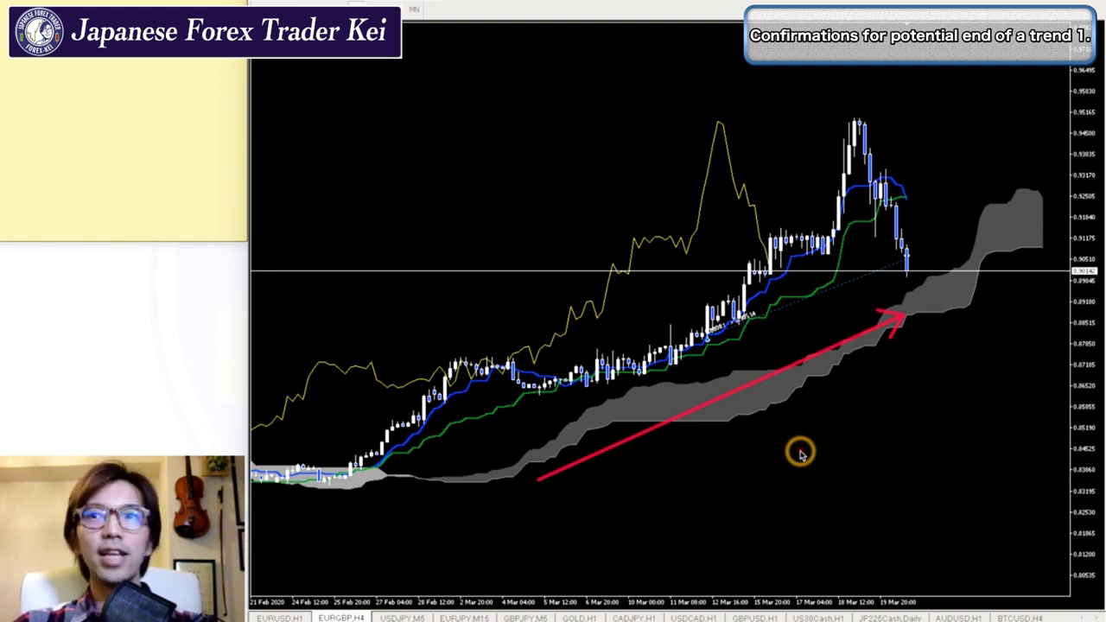
Write "EURGBP H4" in the yellow sticky note.
left_click(76, 75)
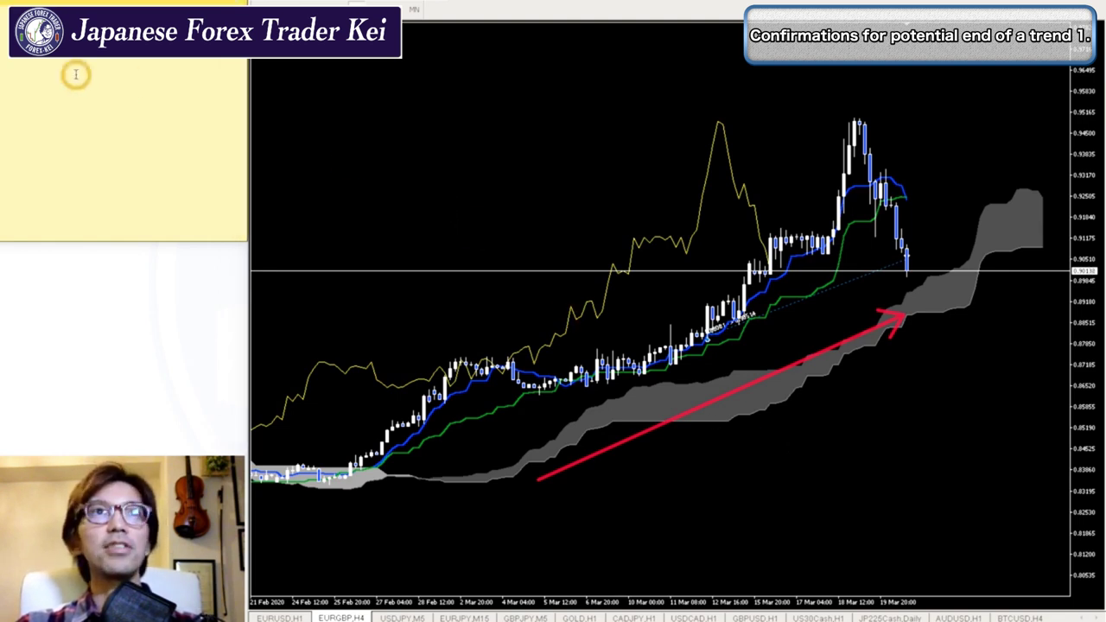
type("RU")
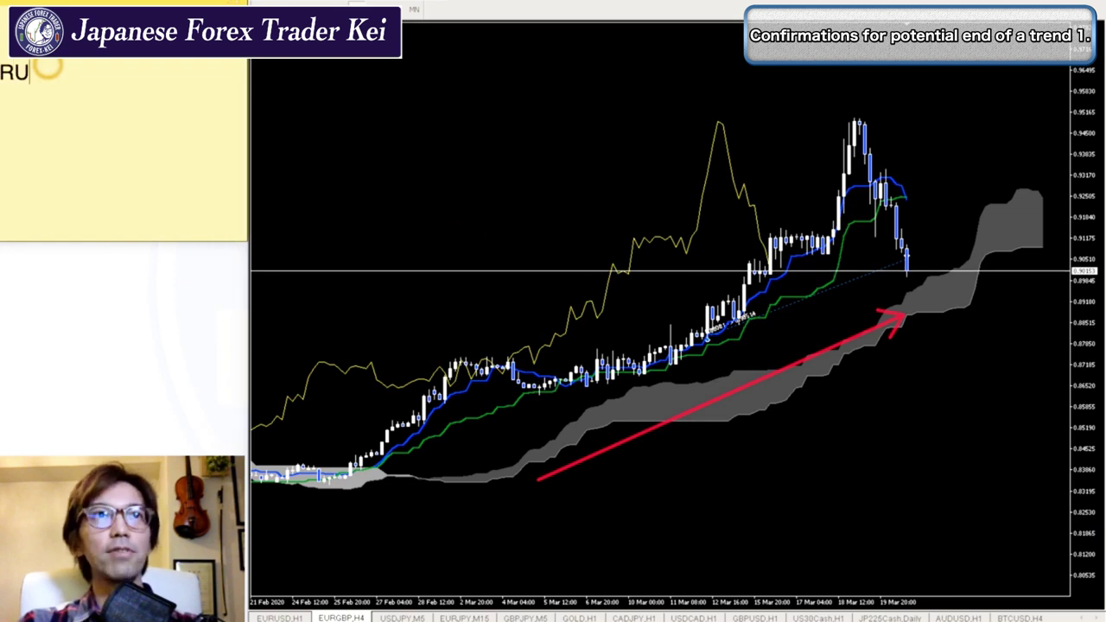
key("BackSpace")
key("BackSpace")
type("URG")
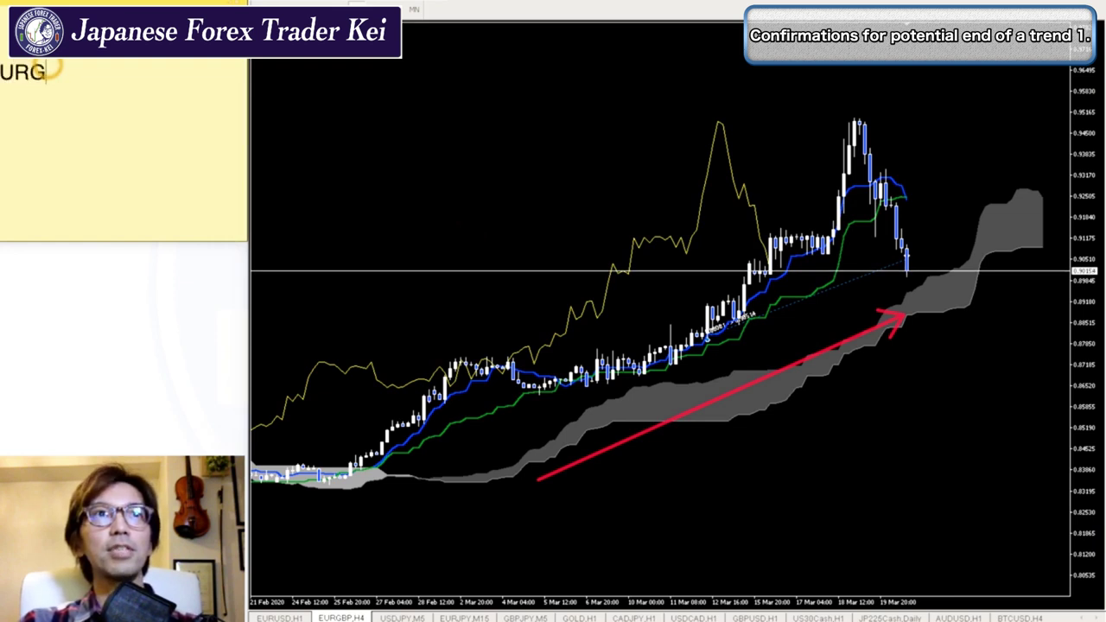
type("BP H4")
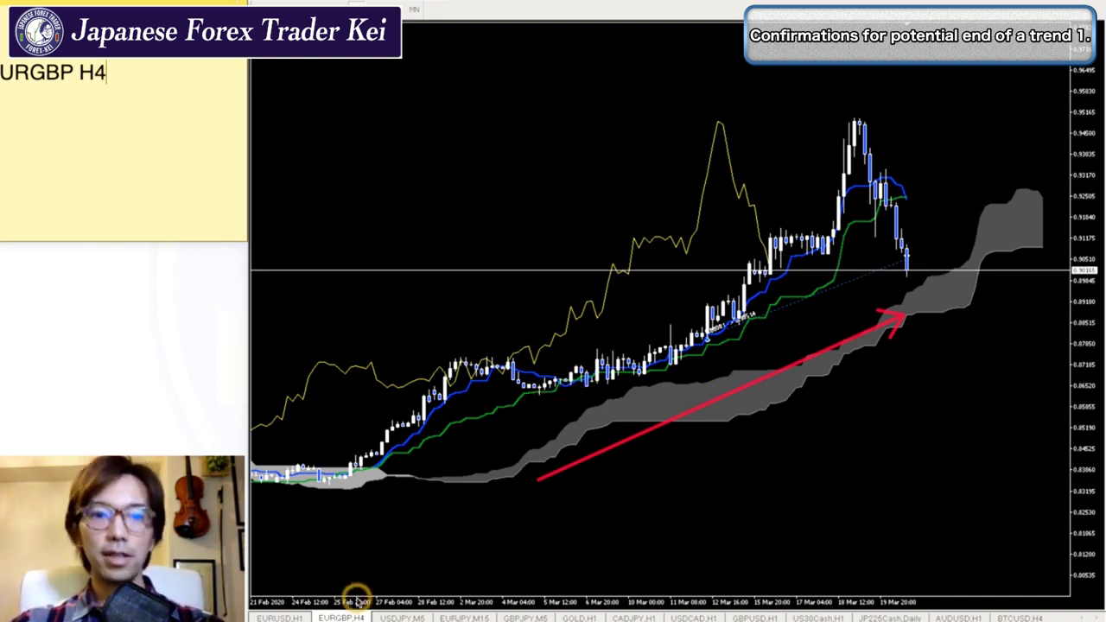
Mark the lows near 25 February, 10 March and 20 March in red, and draw a rising trend line through all three.
left_click_drag(338, 494, 342, 491)
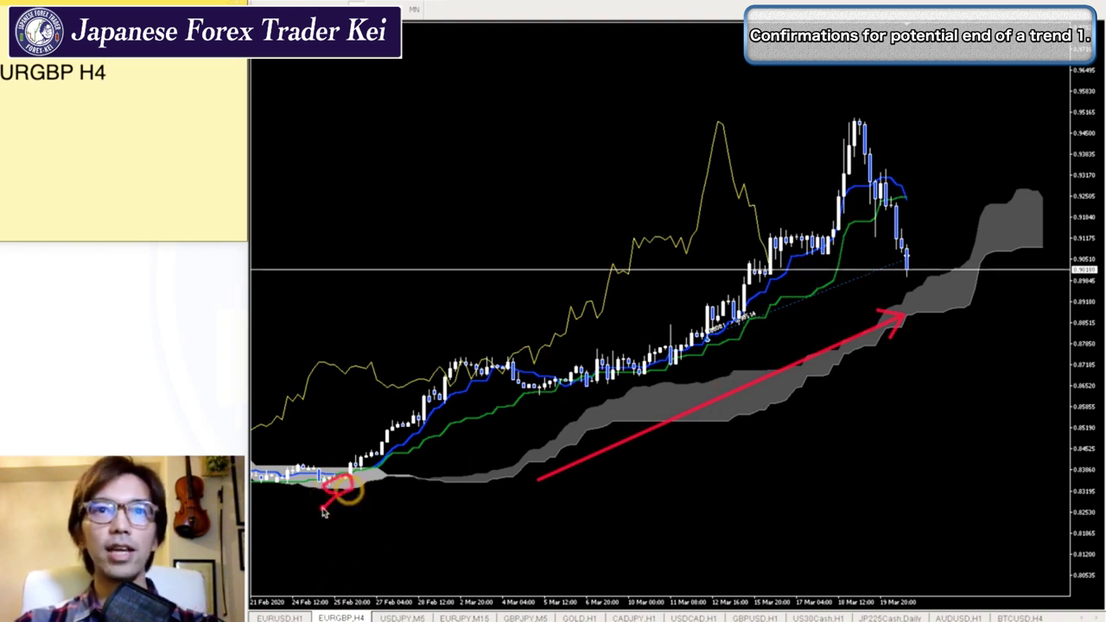
left_click_drag(640, 370, 630, 389)
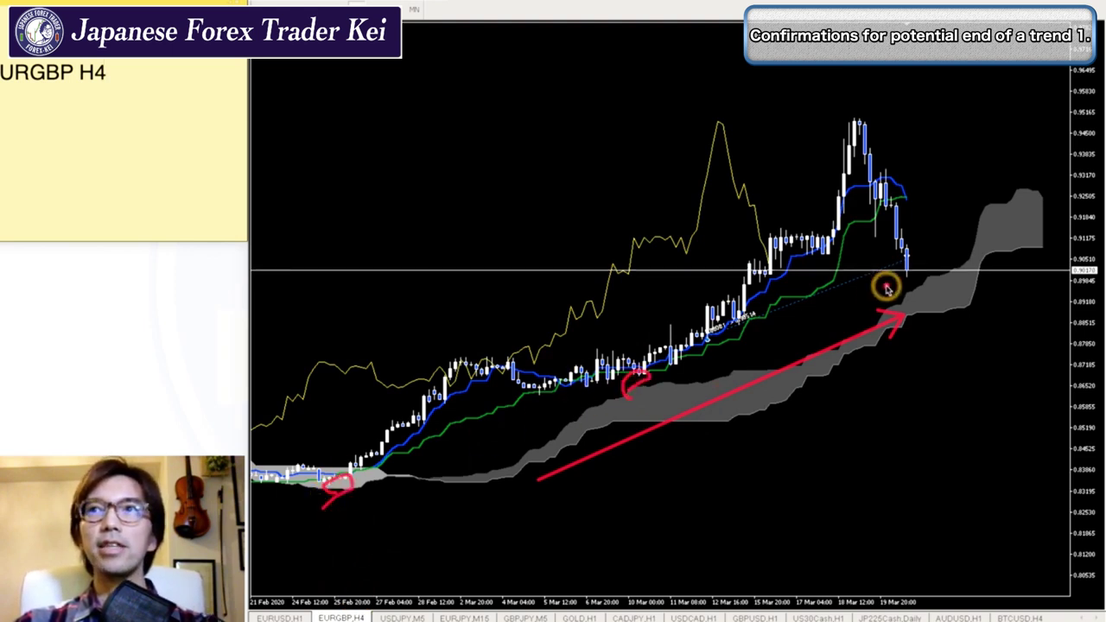
left_click_drag(902, 279, 905, 274)
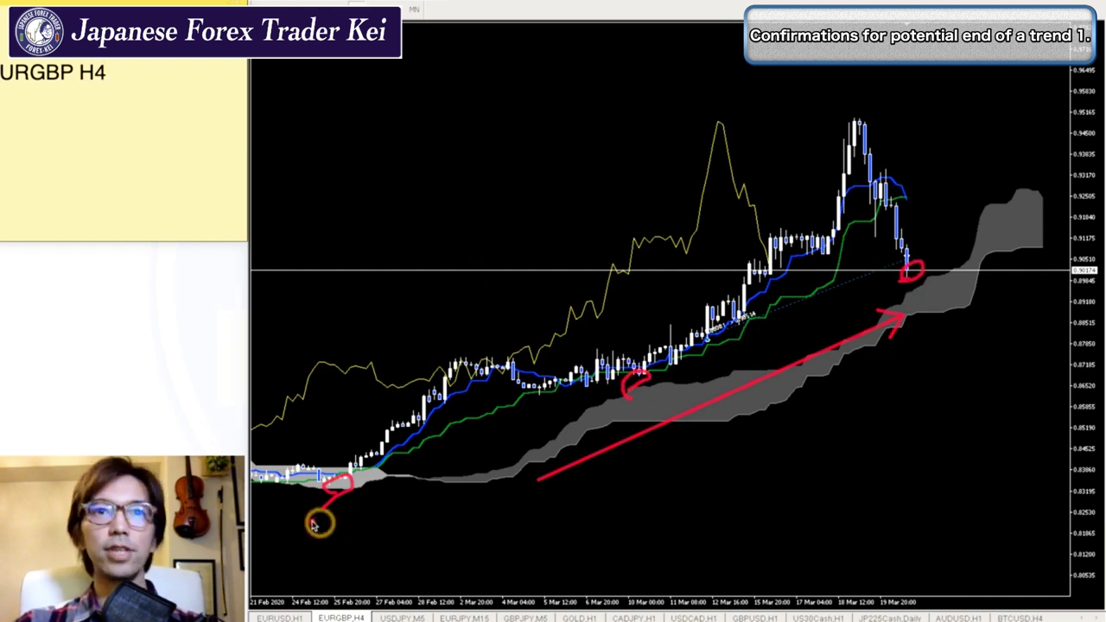
mouse_move(281, 510)
left_mouse_down()
mouse_move(1033, 252)
mouse_move(1025, 231)
left_mouse_up()
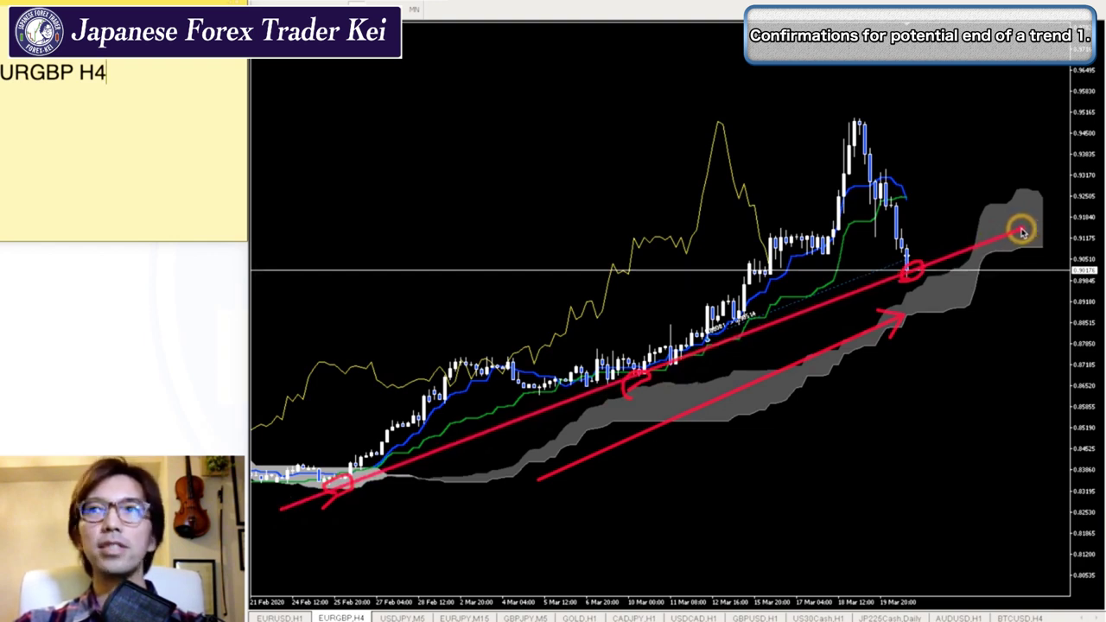
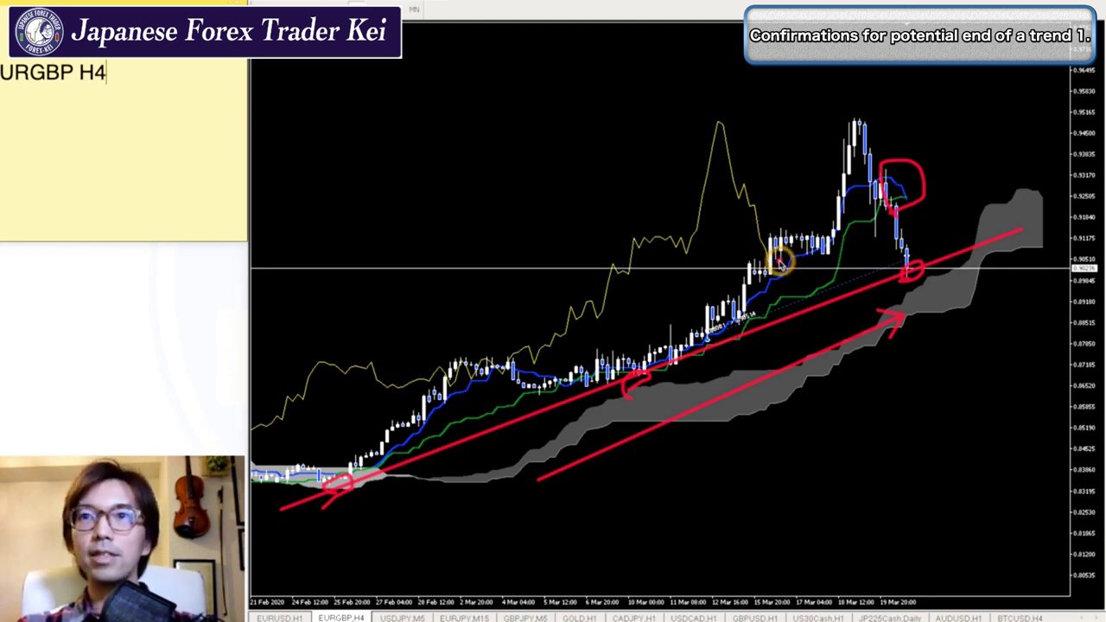
Circle in red the point where the yellow lagging span meets the candles near 15 March.
mouse_move(781, 262)
left_mouse_down()
mouse_move(766, 252)
mouse_move(781, 272)
left_mouse_up()
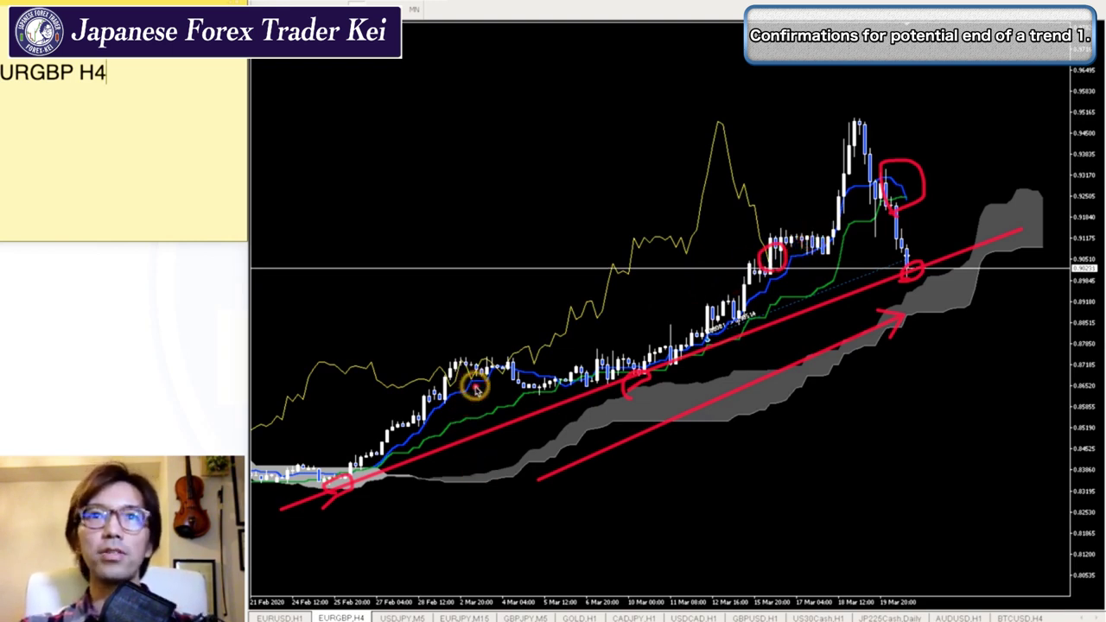
Circle the price ranges around 2 March and 10 March, draw a horizontal line and a rising arrow from them, and undo these marks.
mouse_move(433, 387)
left_mouse_down()
mouse_move(480, 344)
mouse_move(523, 367)
mouse_move(457, 393)
left_mouse_up()
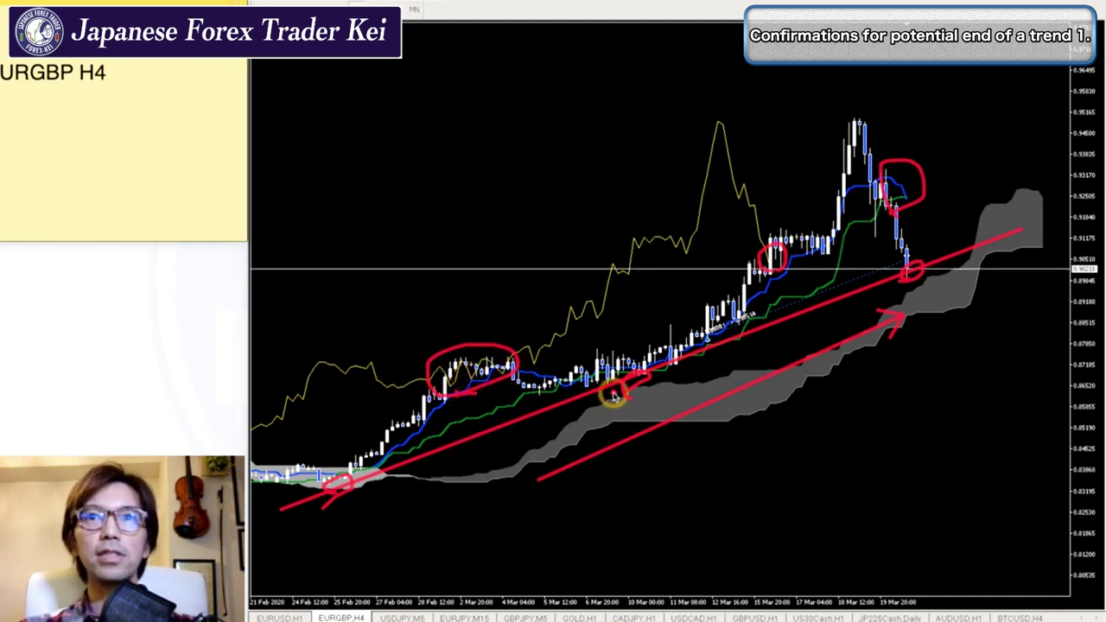
mouse_move(613, 338)
left_mouse_down()
mouse_move(649, 383)
mouse_move(583, 366)
mouse_move(618, 363)
left_mouse_up()
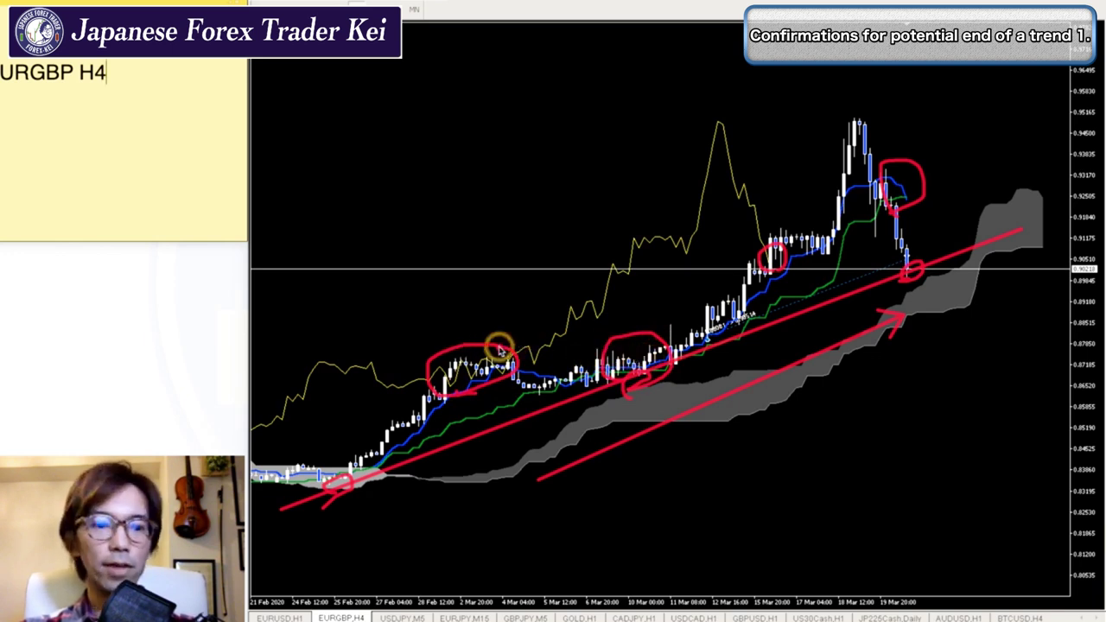
left_click_drag(434, 350, 670, 350)
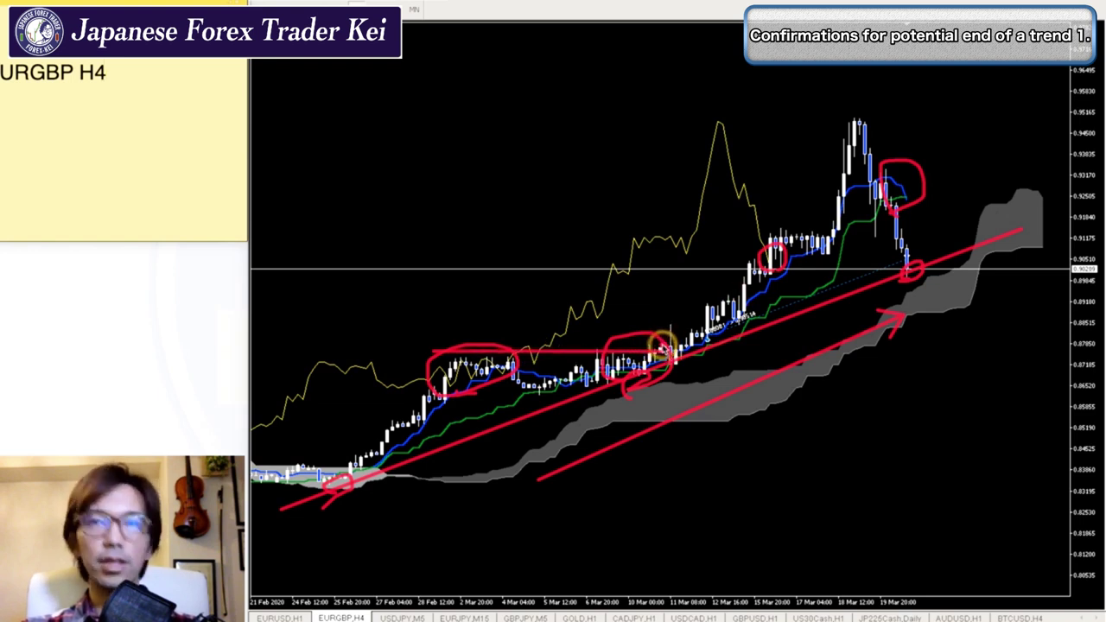
left_click_drag(660, 346, 734, 301)
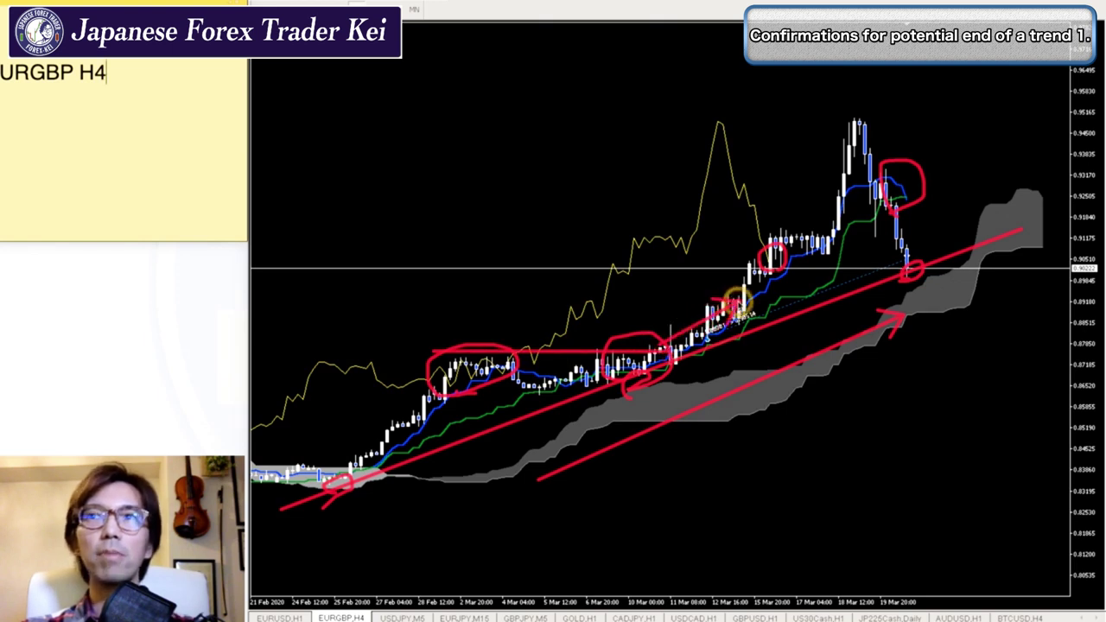
key("ctrl+z")
key("ctrl+z")
key("ctrl+z")
key("ctrl+z")
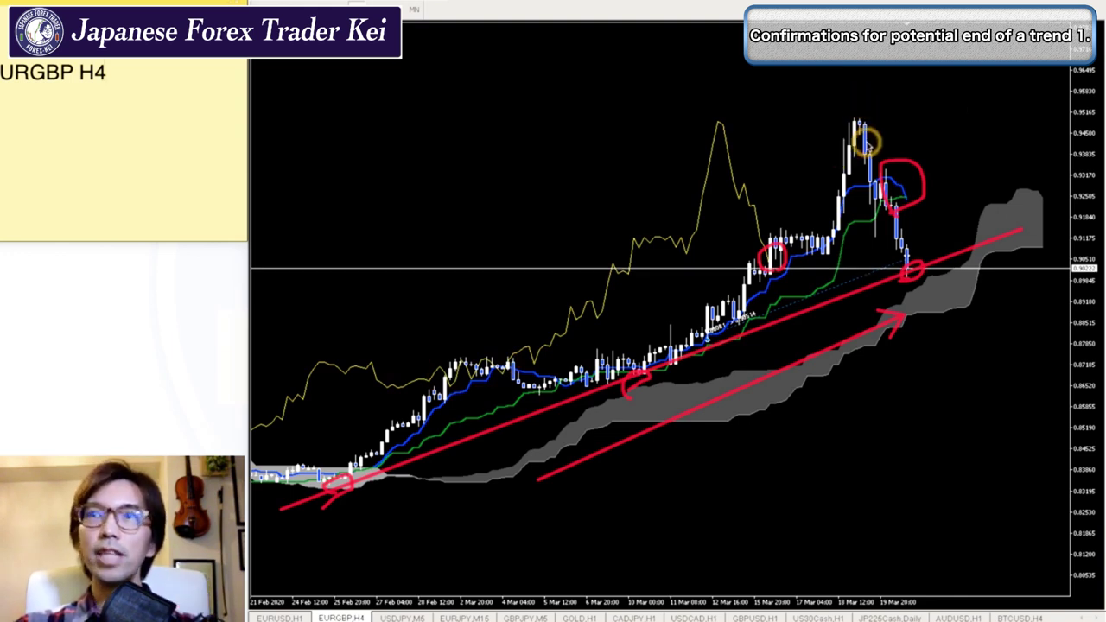
Circle the 18 March peak, draw a falling arrow from the lagging span's end, and clear all drawings.
mouse_move(865, 141)
left_mouse_down()
mouse_move(852, 121)
mouse_move(860, 132)
left_mouse_up()
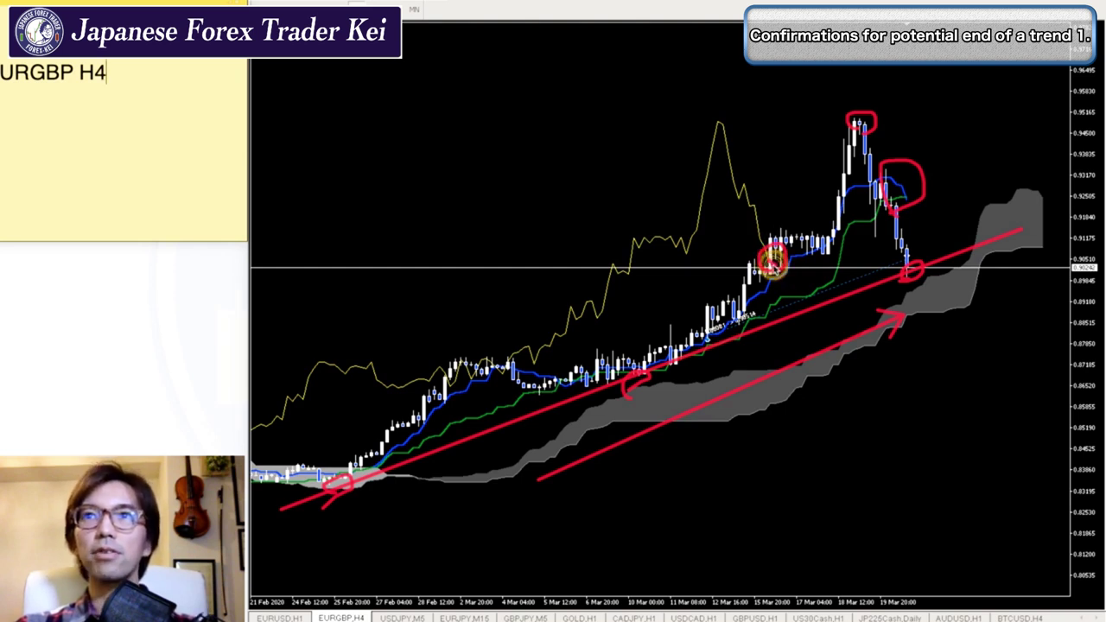
mouse_move(774, 262)
left_mouse_down()
mouse_move(791, 287)
mouse_move(790, 273)
left_mouse_up()
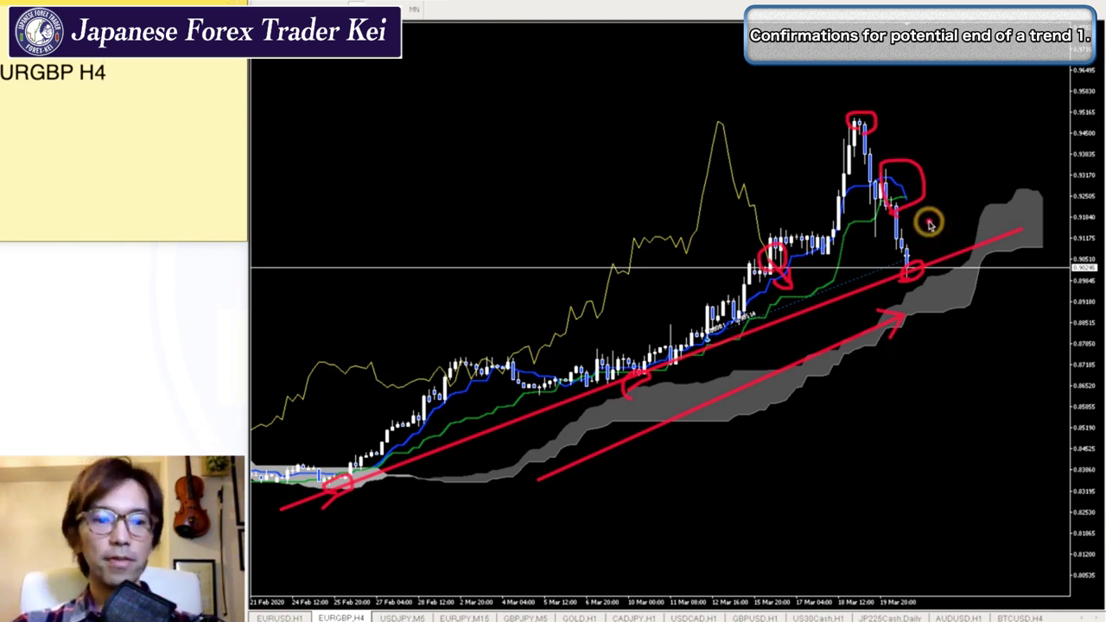
key("Escape")
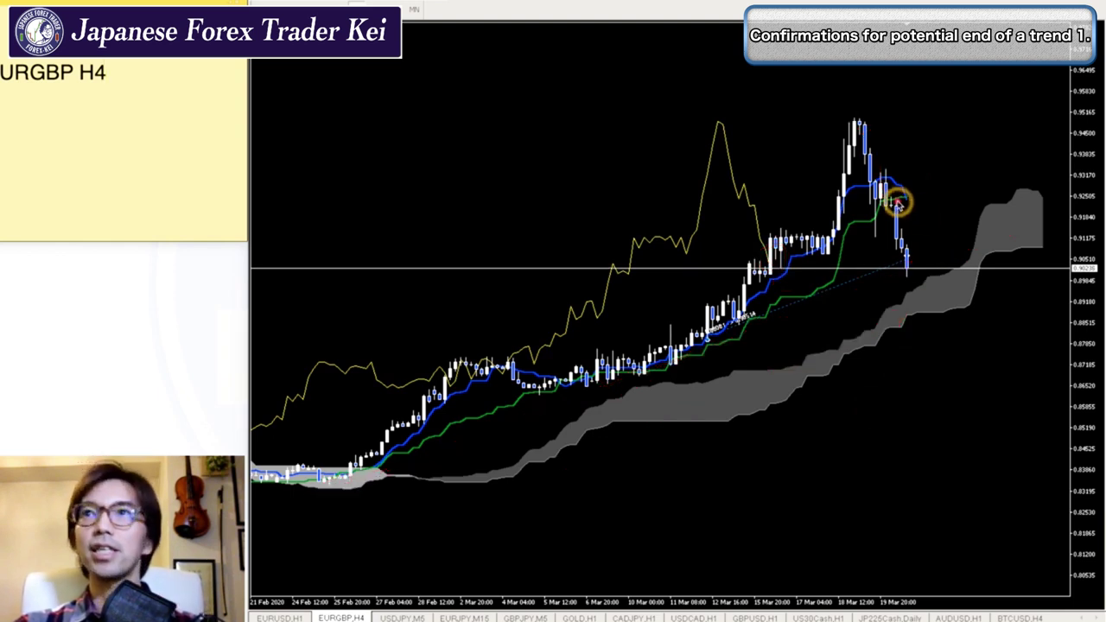
Draw a short rising red arrow on the green line's latest section and a falling one at the future cloud's upper edge.
mouse_move(883, 203)
left_mouse_down()
mouse_move(907, 193)
mouse_move(916, 213)
left_mouse_up()
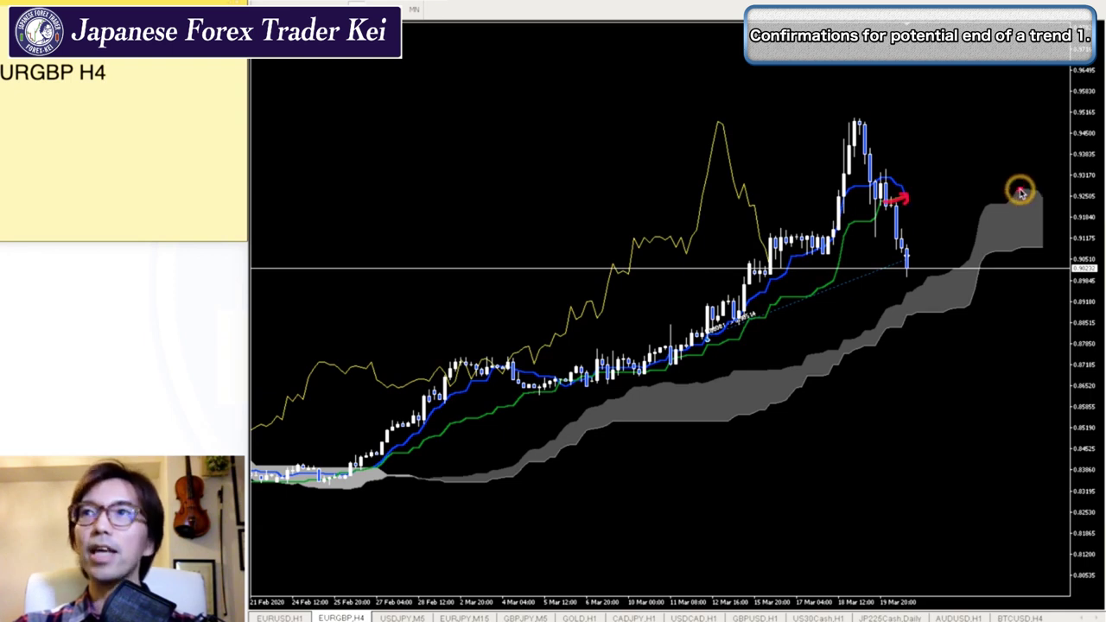
left_click_drag(1018, 194, 1043, 204)
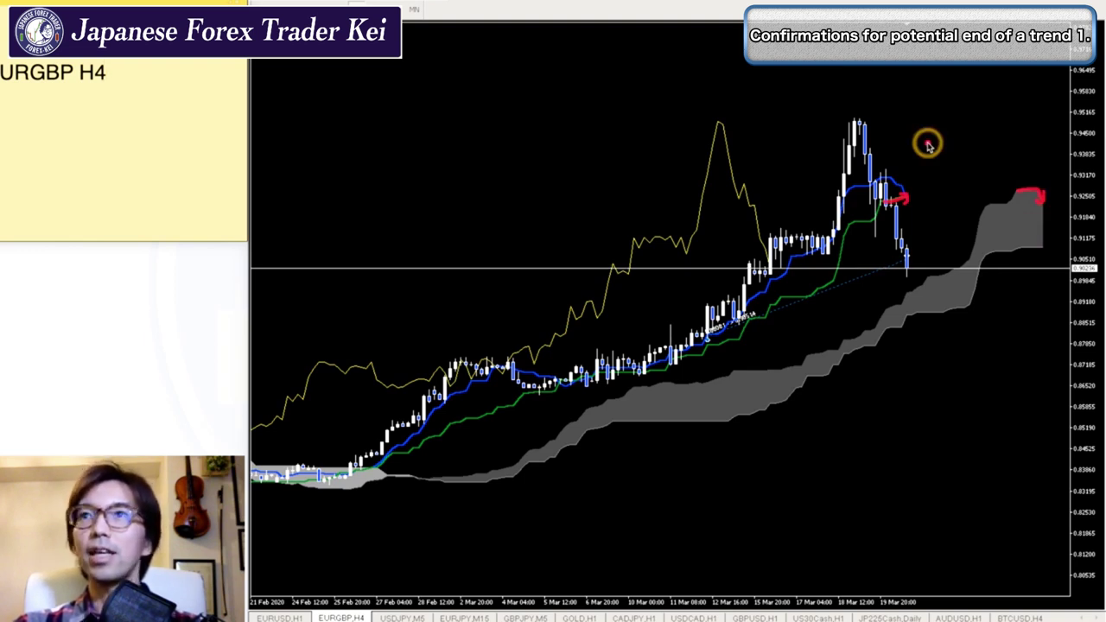
Circle the two latest highs, sketch a projected bounce and fall with its top circled, and clear the drawings.
mouse_move(854, 114)
left_mouse_down()
mouse_move(839, 116)
mouse_move(868, 120)
left_mouse_up()
mouse_move(887, 175)
left_mouse_down()
mouse_move(885, 165)
mouse_move(873, 173)
mouse_move(890, 178)
left_mouse_up()
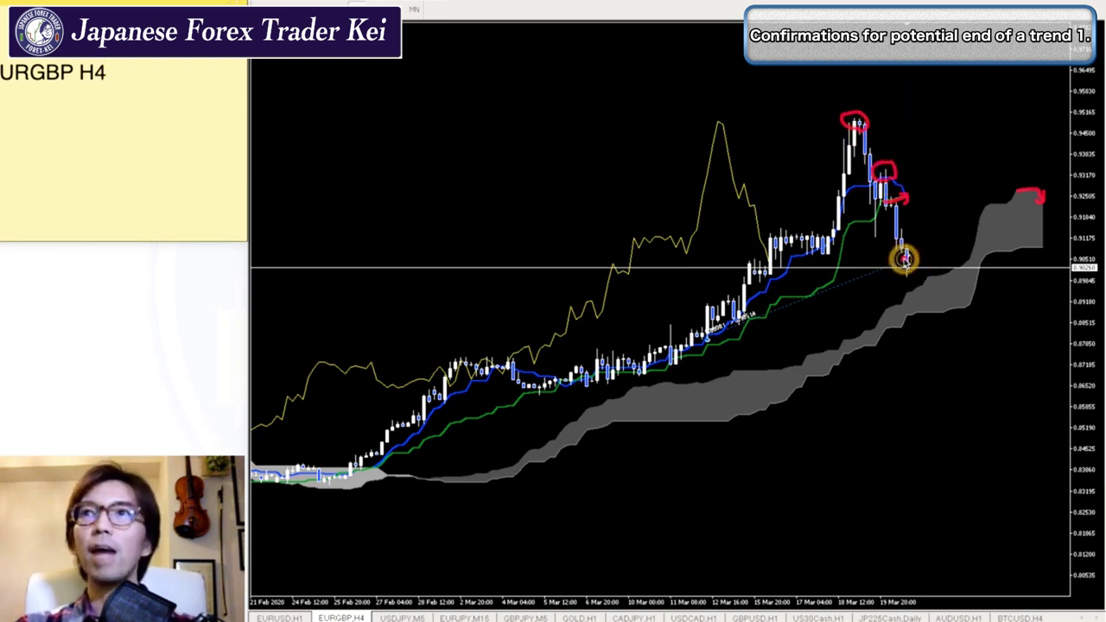
mouse_move(905, 258)
left_mouse_down()
mouse_move(931, 218)
mouse_move(958, 251)
left_mouse_up()
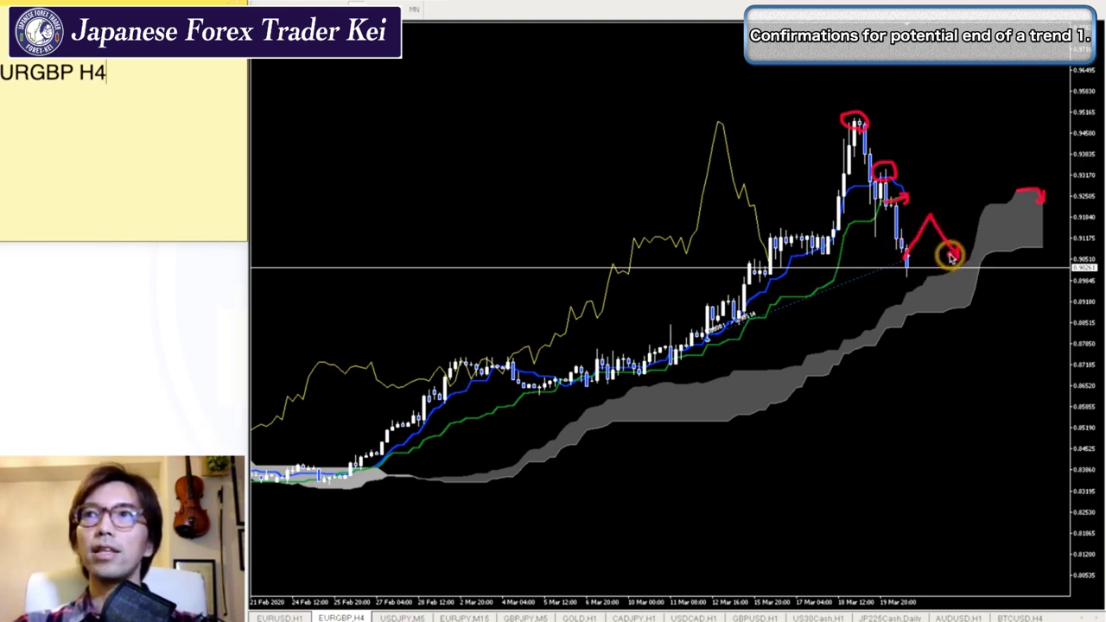
mouse_move(922, 205)
left_mouse_down()
mouse_move(937, 200)
mouse_move(932, 221)
left_mouse_up()
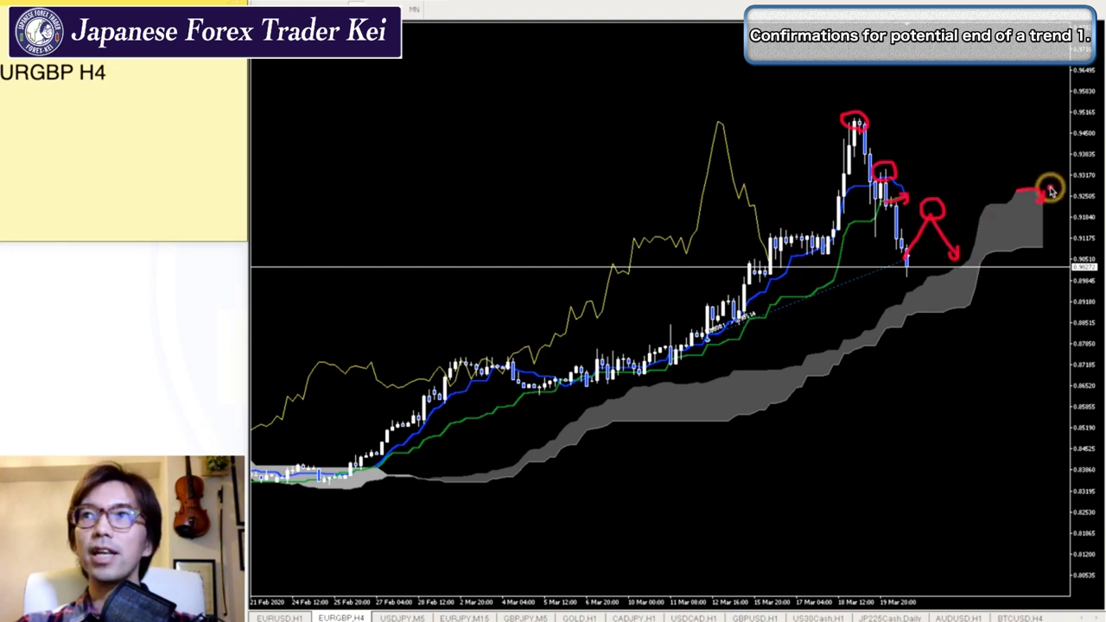
key("Escape")
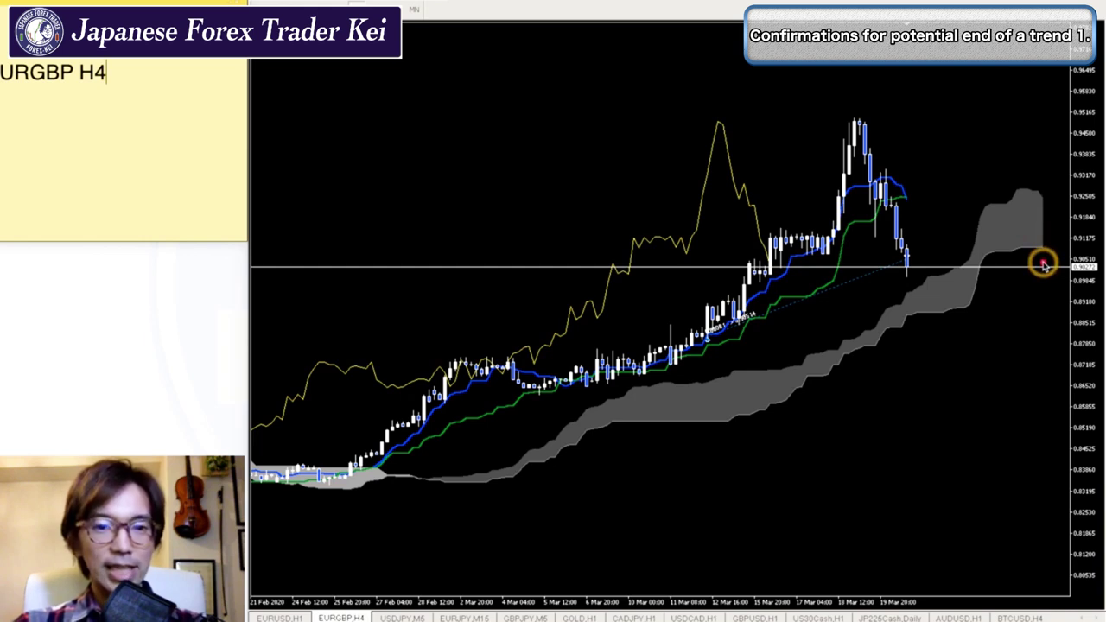
Circle the flat lower edge of the future cloud and the latest blue-green line cross, and draw a falling arrow above the cloud.
mouse_move(1040, 264)
left_mouse_down()
mouse_move(994, 255)
mouse_move(1012, 228)
mouse_move(1058, 242)
mouse_move(1029, 263)
left_mouse_up()
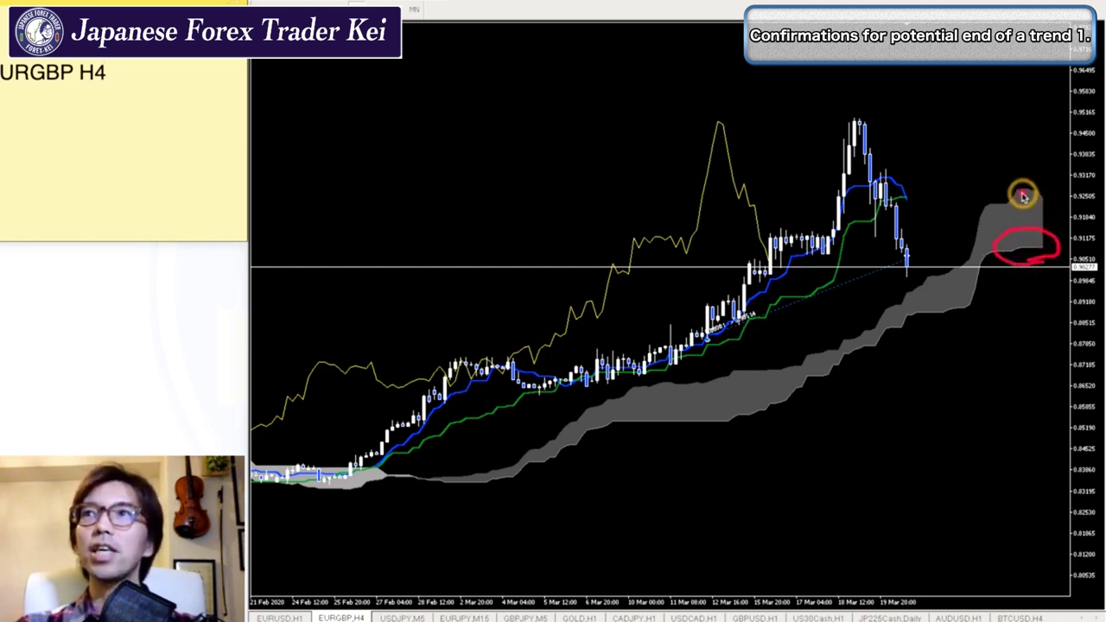
left_click_drag(1021, 170, 1061, 188)
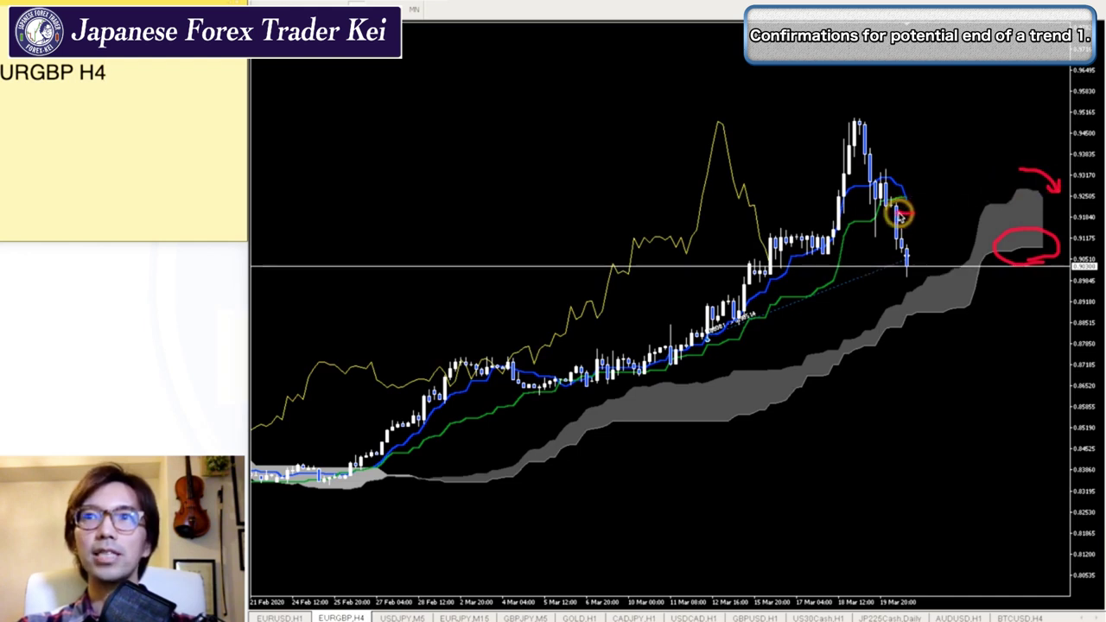
mouse_move(906, 209)
left_mouse_down()
mouse_move(887, 182)
mouse_move(919, 168)
mouse_move(925, 214)
left_mouse_up()
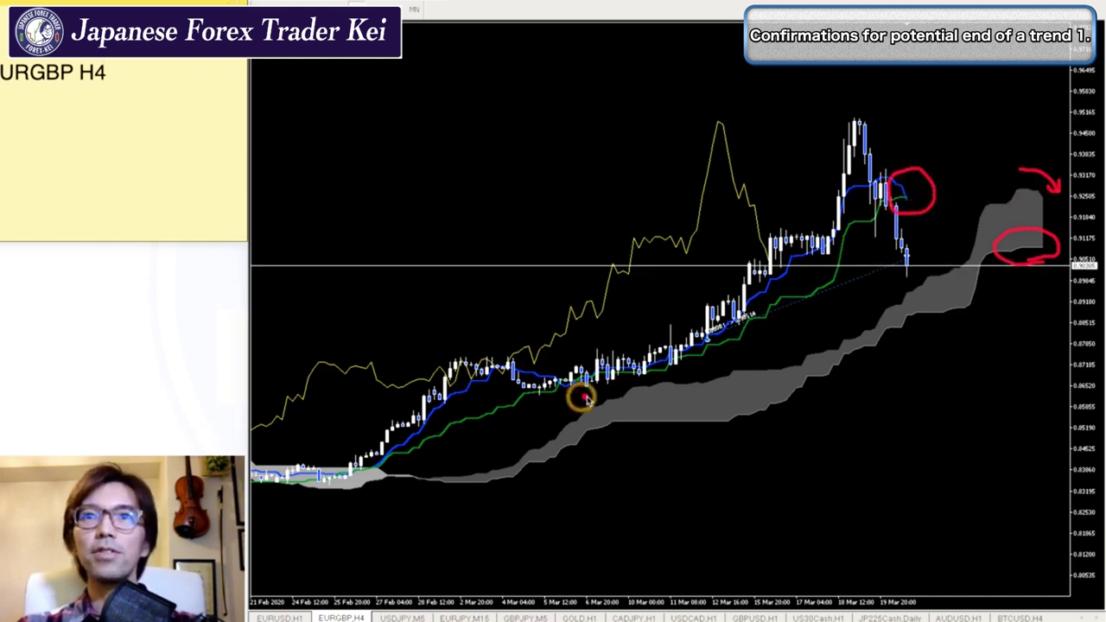
Mark the sideways price range between about 5 and 10 March in red, and undo these marks.
mouse_move(599, 391)
left_mouse_down()
mouse_move(569, 388)
mouse_move(576, 361)
mouse_move(612, 367)
mouse_move(606, 394)
mouse_move(580, 389)
mouse_move(647, 375)
left_mouse_up()
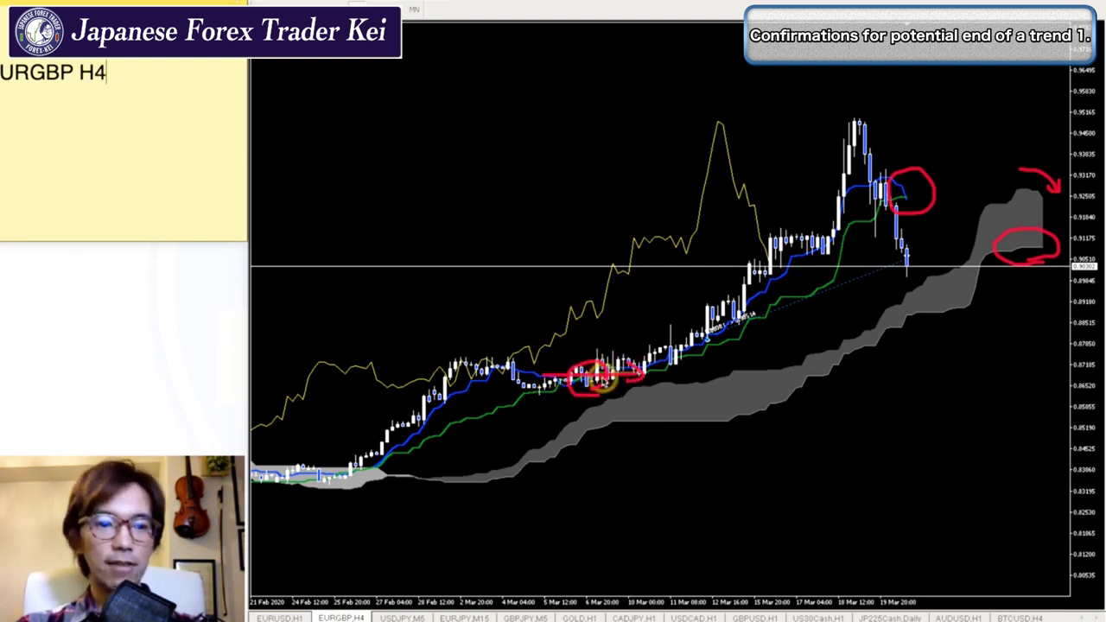
key("ctrl+z")
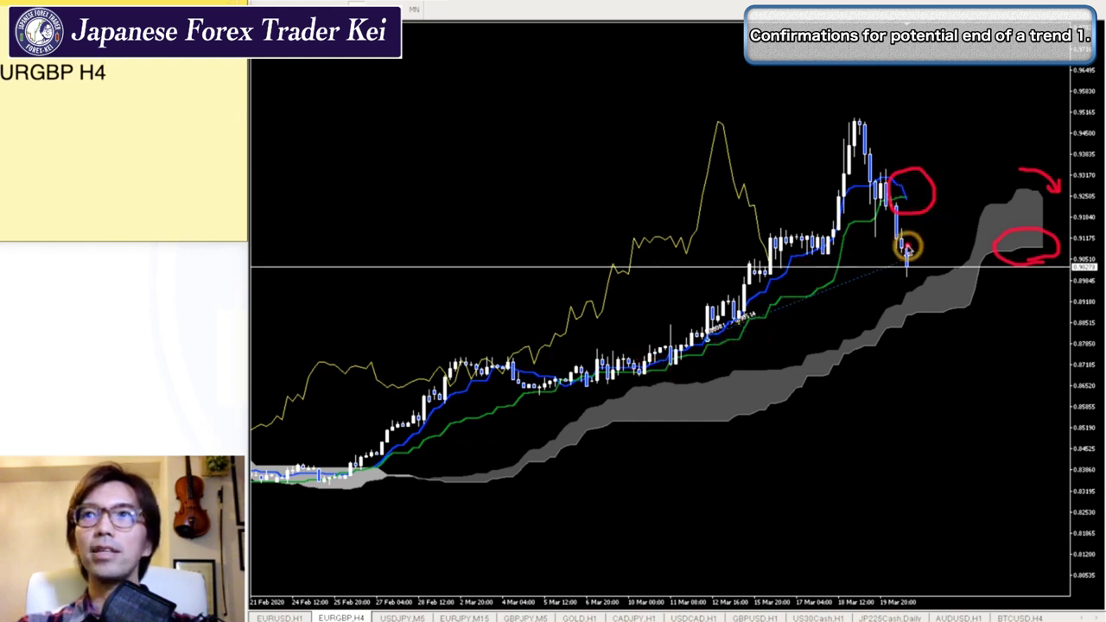
Draw falling arrows from the latest candle and the lagging span, plus a long rising arrow along the uptrend, and clear all drawings.
mouse_move(905, 247)
left_mouse_down()
mouse_move(944, 316)
mouse_move(946, 290)
left_mouse_up()
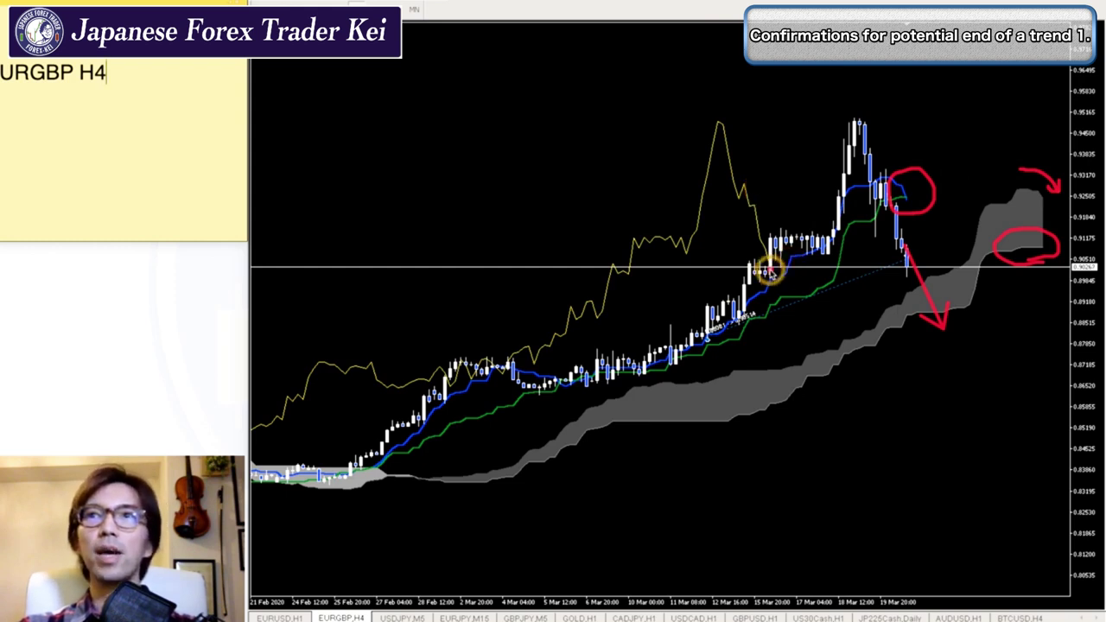
mouse_move(766, 251)
left_mouse_down()
mouse_move(791, 283)
mouse_move(785, 271)
left_mouse_up()
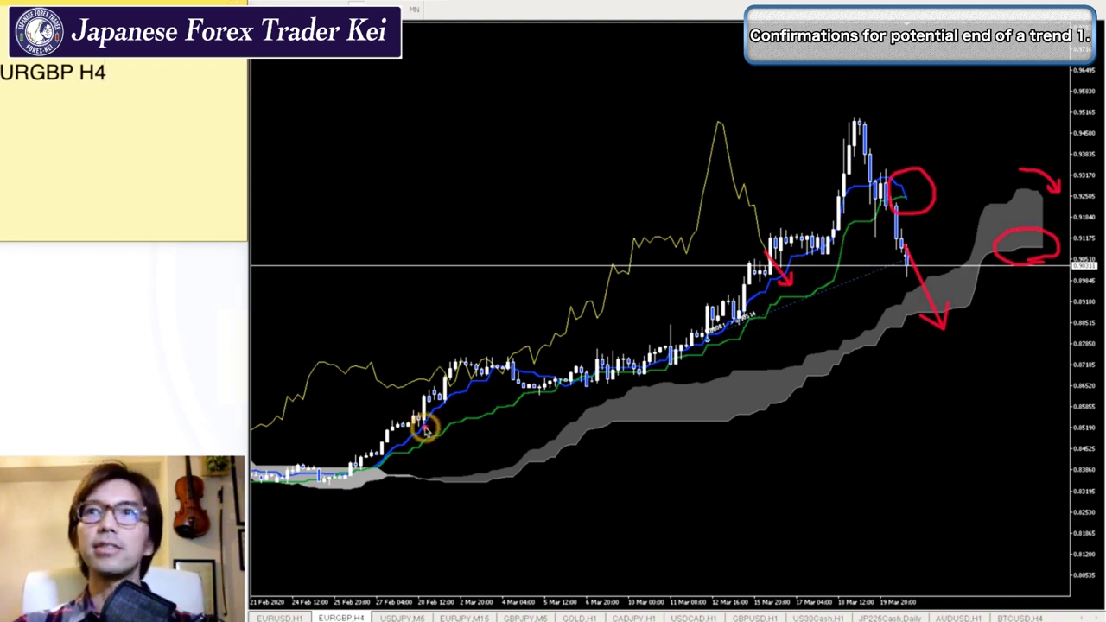
left_click_drag(424, 425, 901, 265)
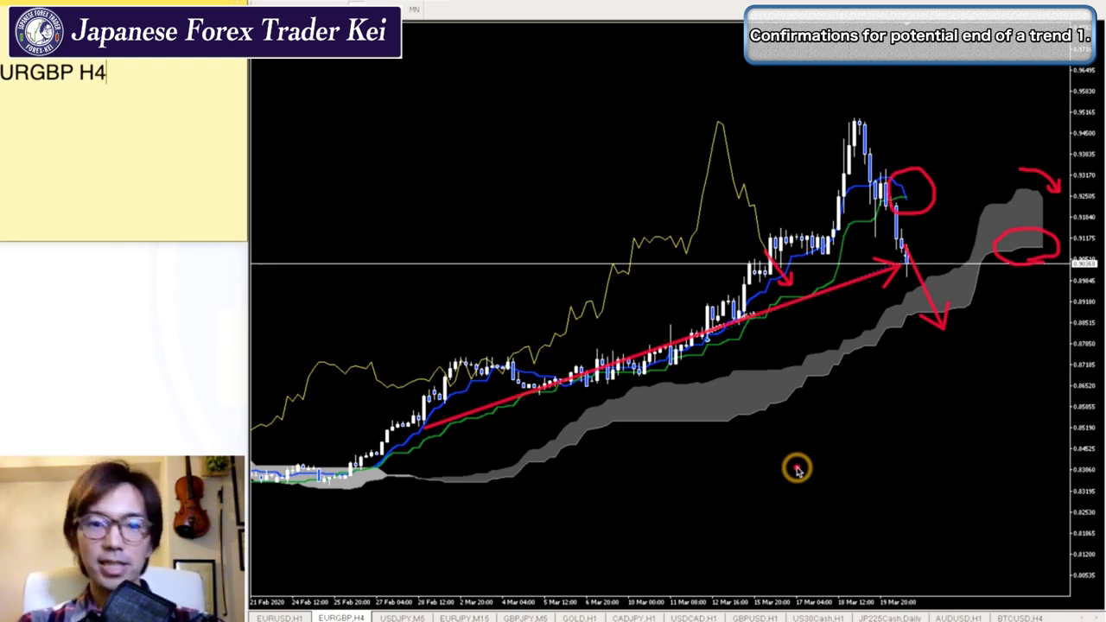
key("Escape")
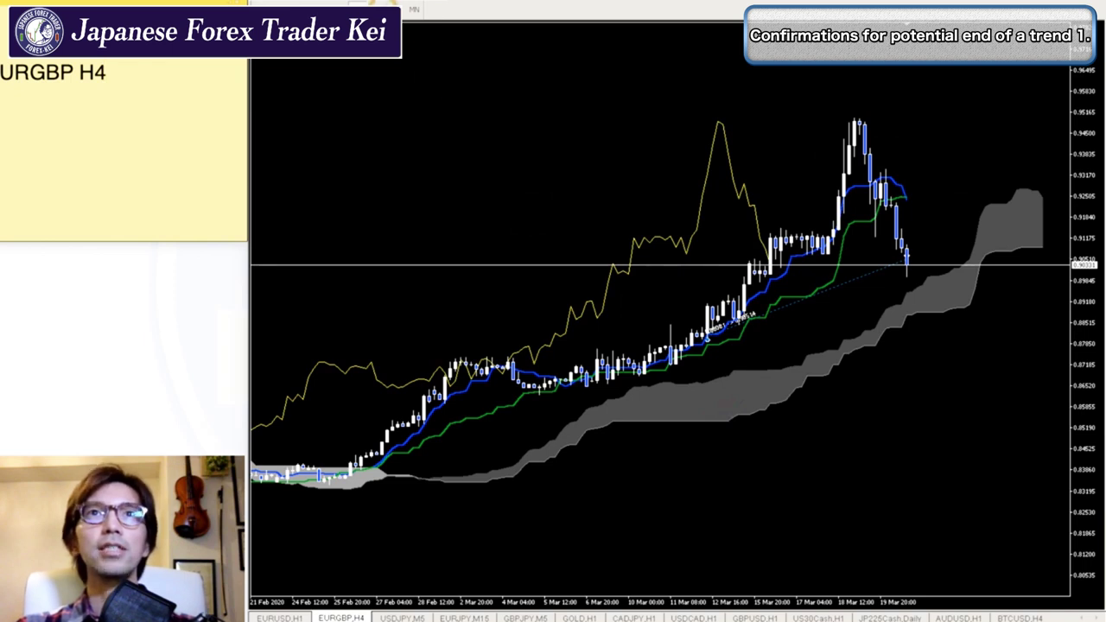
Switch the EURGBP chart to the Daily timeframe, draw a rising red arrow along the future cloud, and erase it.
left_click(377, 8)
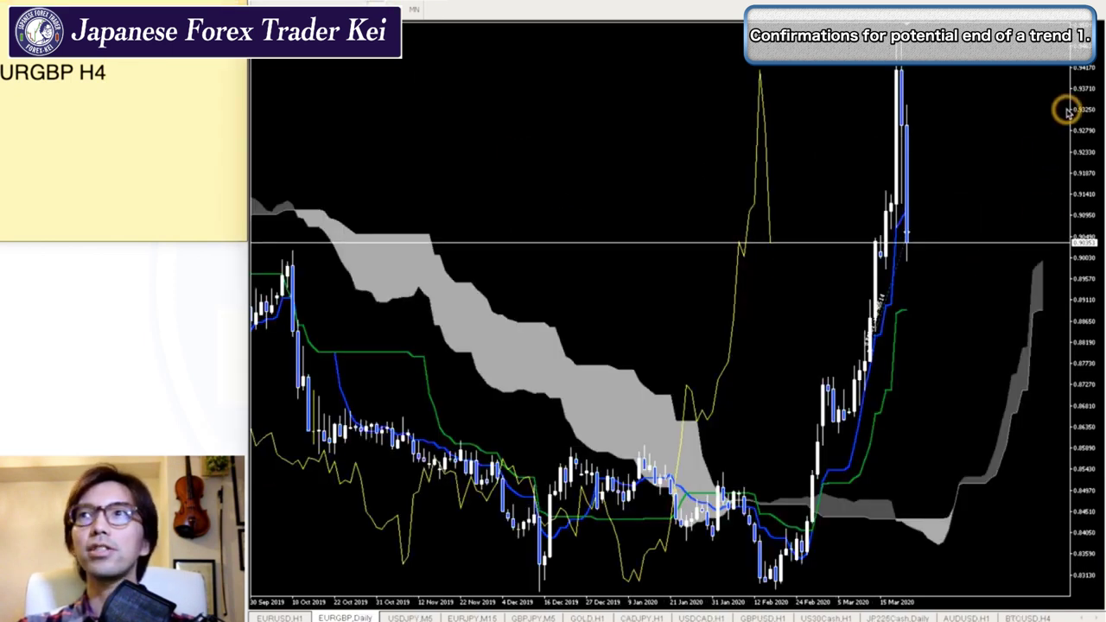
left_click_drag(1080, 86, 1086, 120)
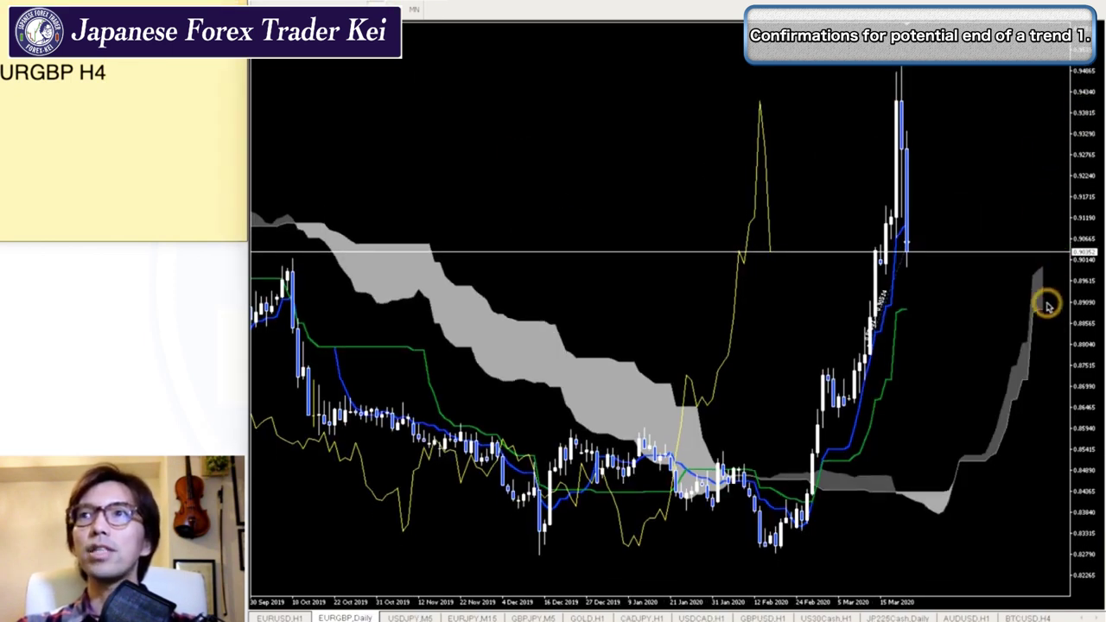
mouse_move(942, 499)
left_mouse_down()
mouse_move(1034, 302)
mouse_move(1041, 344)
left_mouse_up()
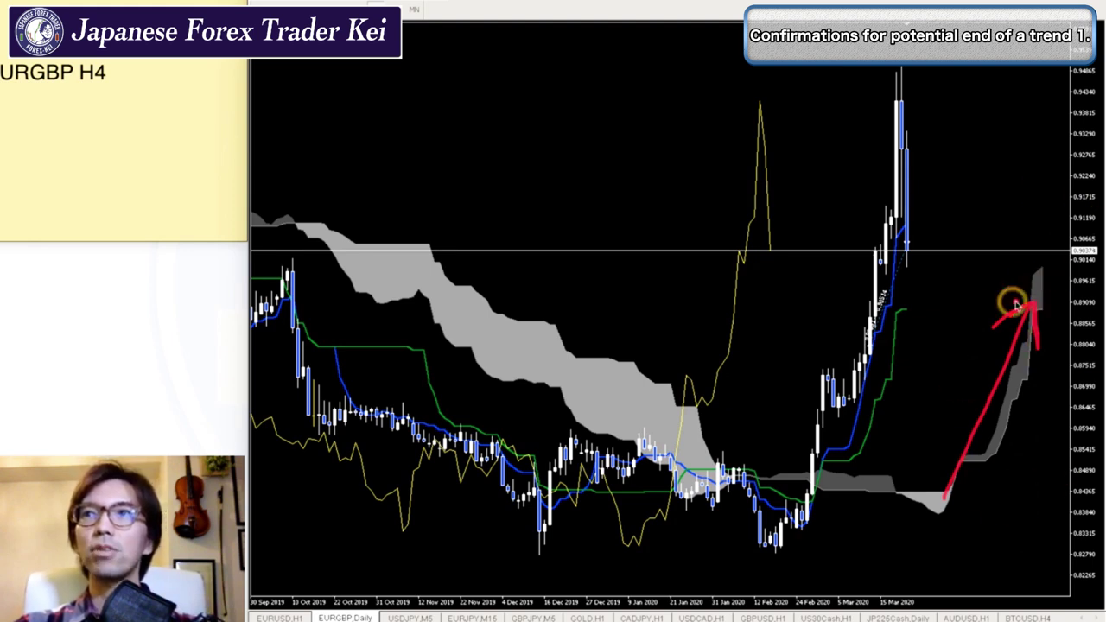
key("Escape")
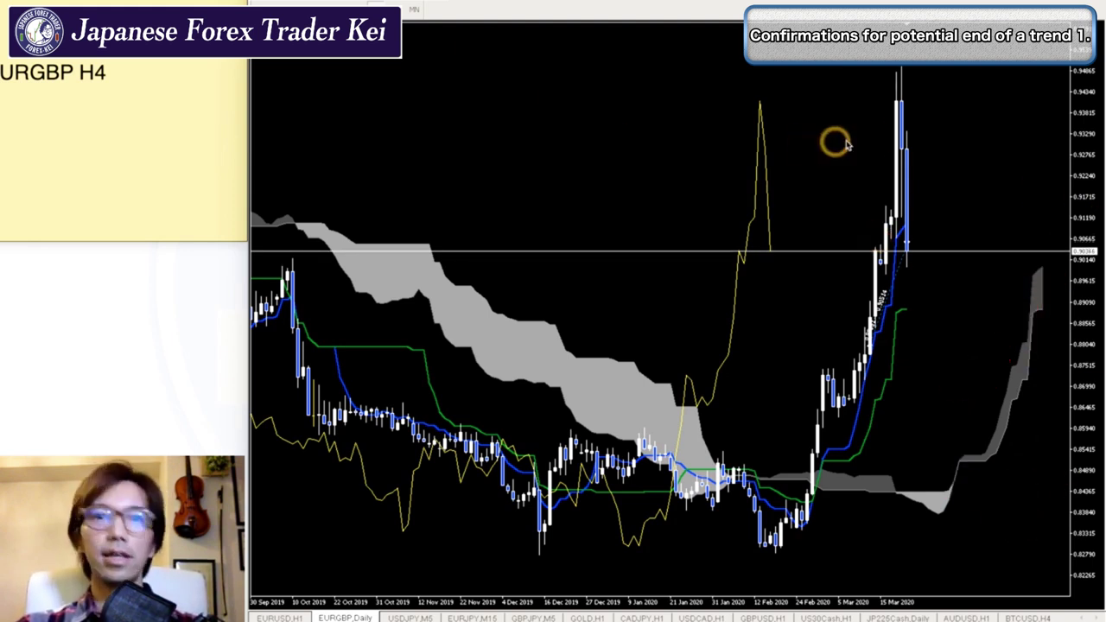
Draw falling arrows beside and below the latest daily candles, outline the future cloud with a circle and rising lines, and clear the drawings.
mouse_move(899, 83)
left_mouse_down()
mouse_move(930, 241)
mouse_move(934, 227)
mouse_move(929, 239)
mouse_move(919, 230)
mouse_move(935, 229)
left_mouse_up()
mouse_move(994, 471)
left_mouse_down()
mouse_move(1047, 445)
mouse_move(1007, 488)
left_mouse_up()
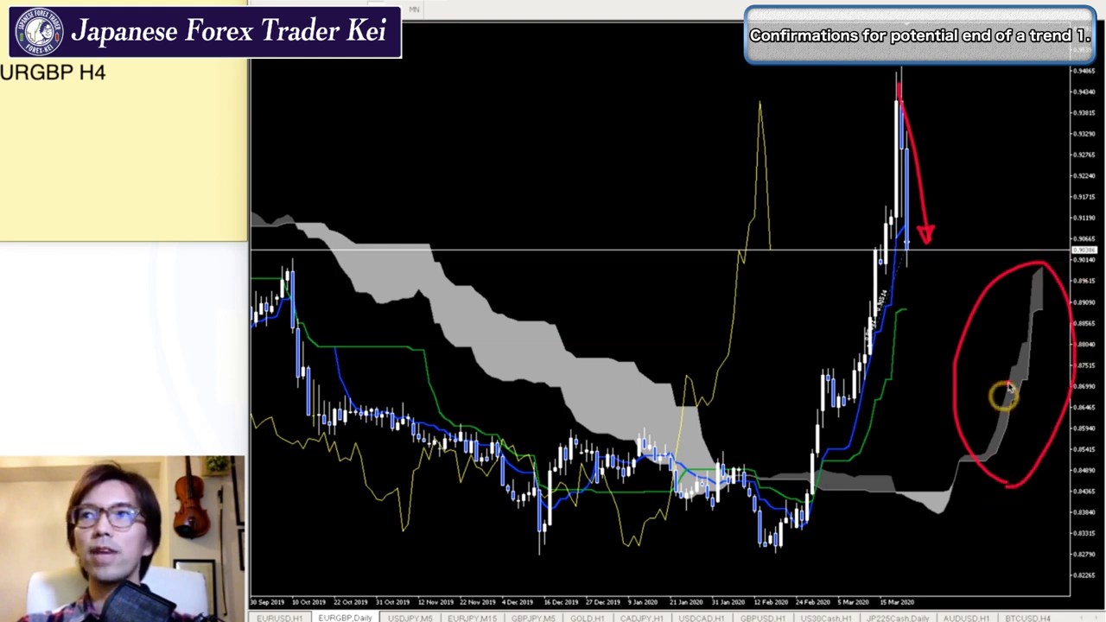
mouse_move(964, 457)
left_mouse_down()
mouse_move(1003, 389)
mouse_move(1041, 275)
left_mouse_up()
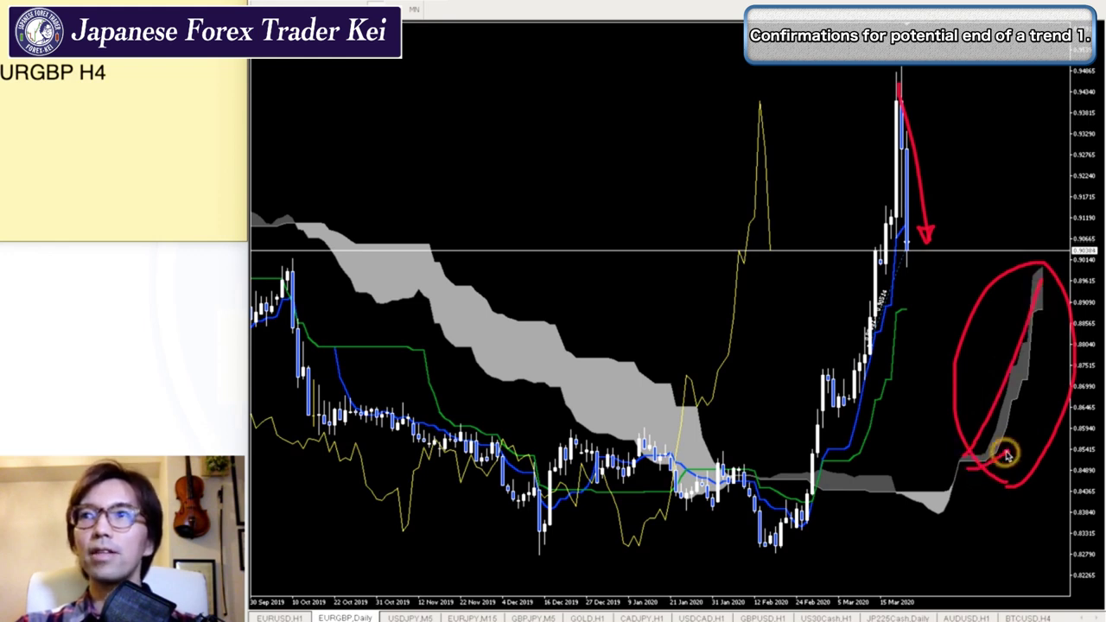
left_click_drag(1007, 455, 1080, 353)
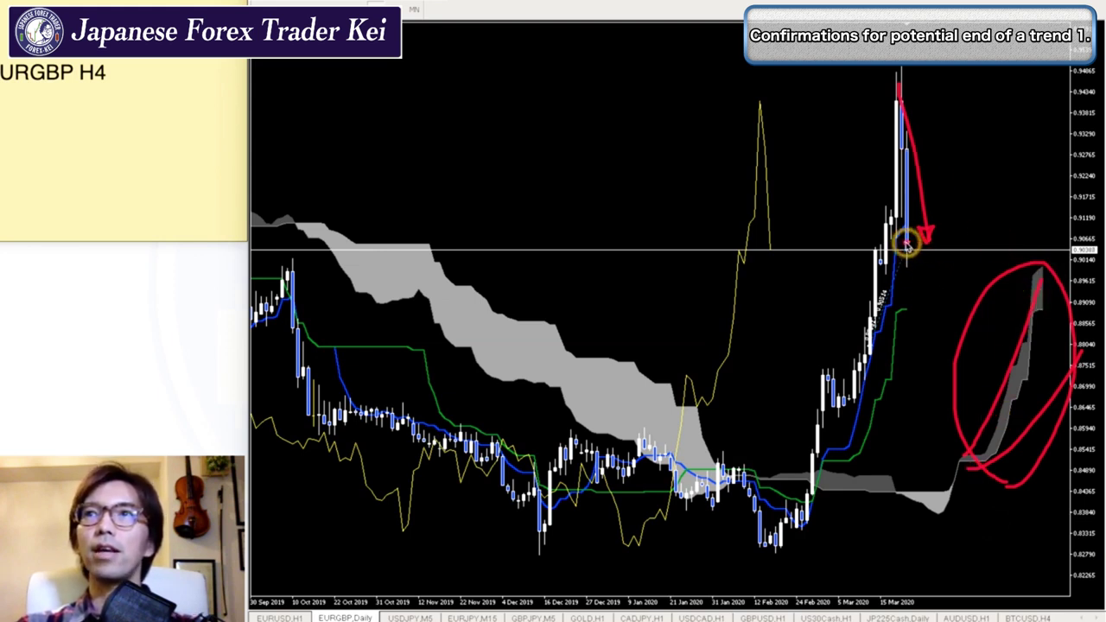
mouse_move(908, 246)
left_mouse_down()
mouse_move(928, 285)
mouse_move(941, 276)
mouse_move(941, 314)
mouse_move(910, 307)
left_mouse_up()
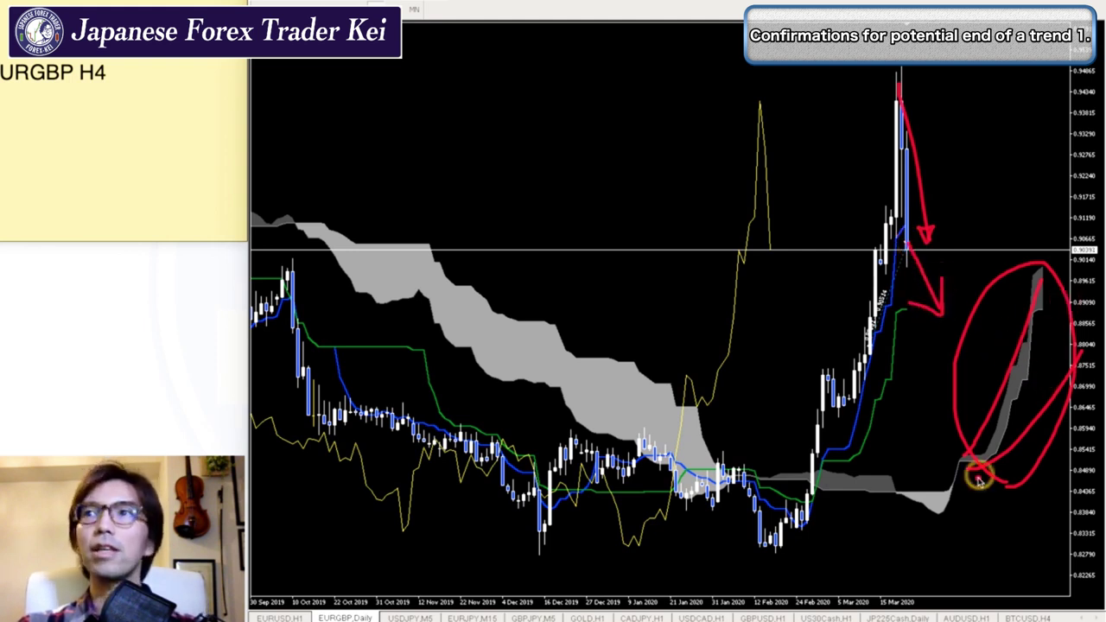
key("Escape")
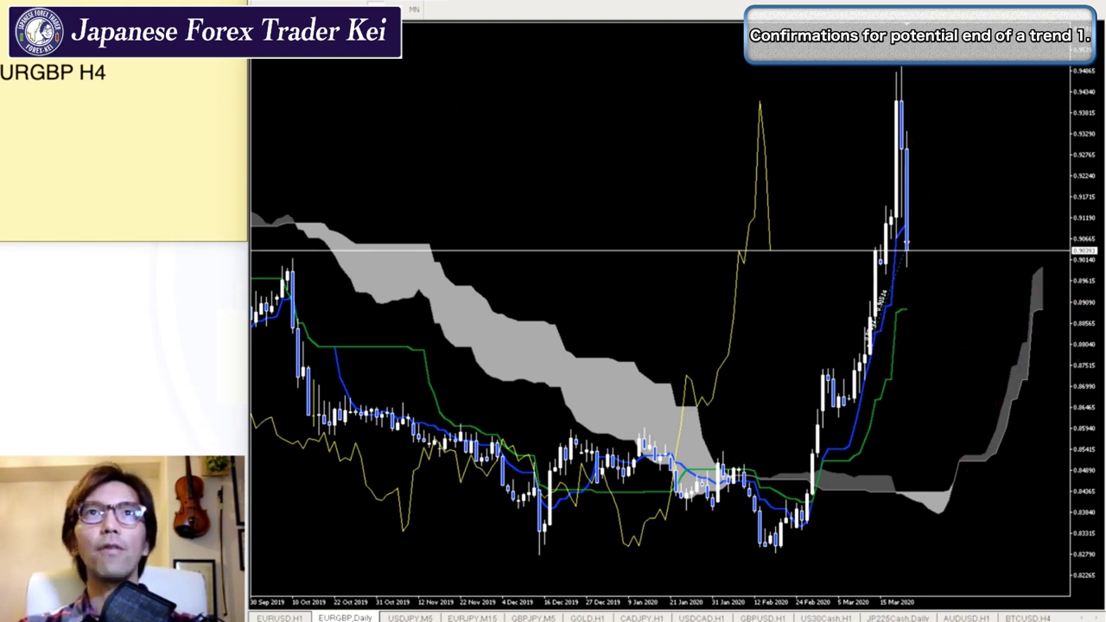
Return the EURGBP chart to H4 and draw a short horizontal red line at the trade entry, at about 0.881.
left_click(357, 10)
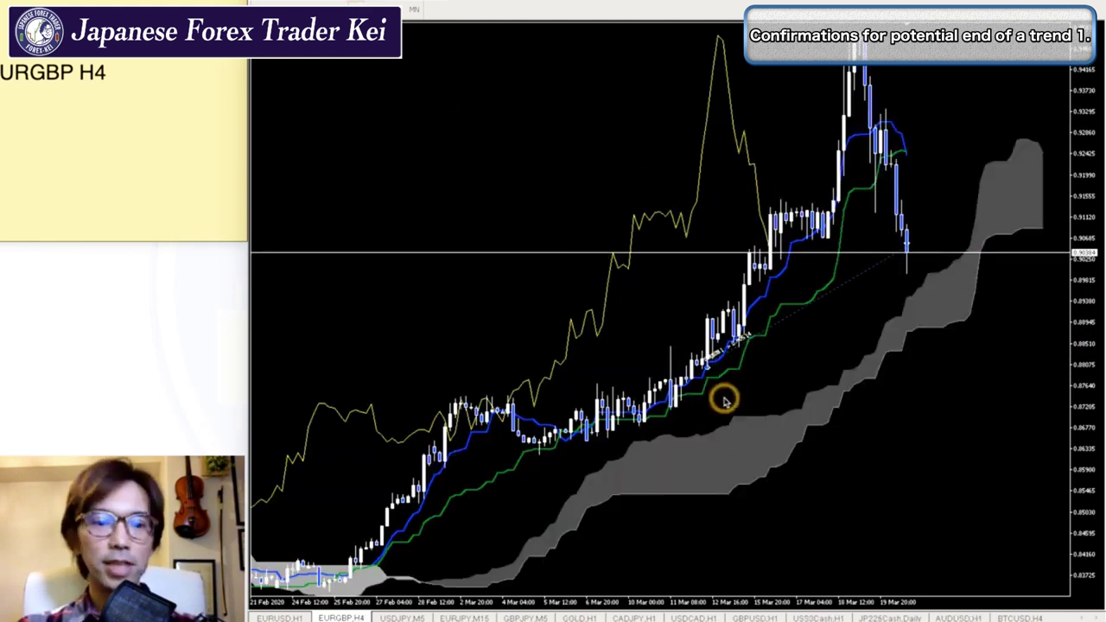
left_click_drag(683, 361, 724, 361)
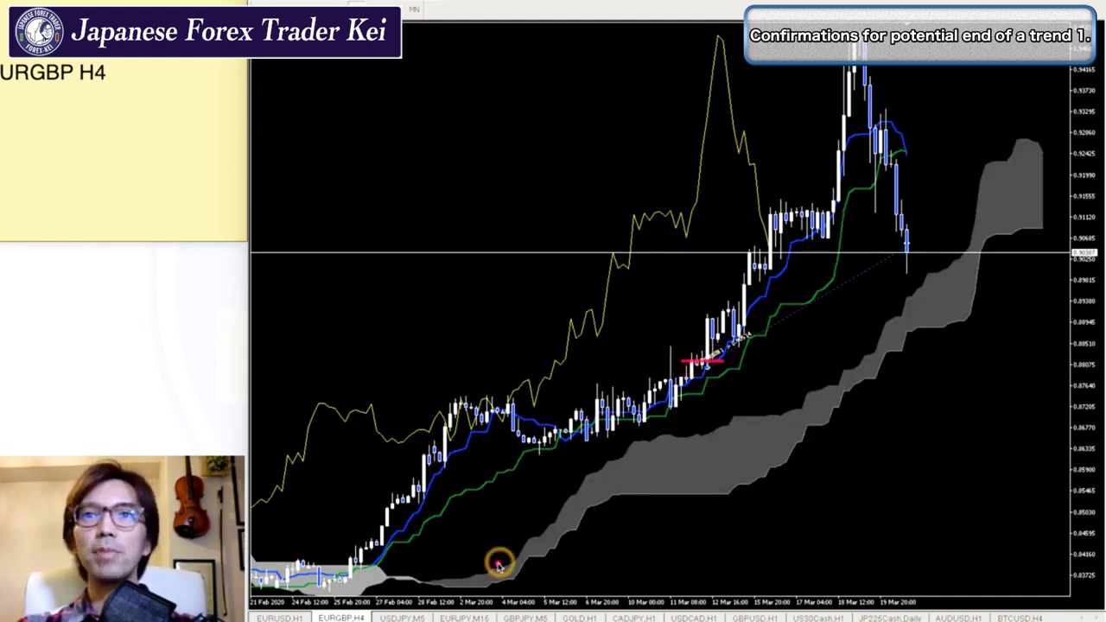
Draw a long rising arrow below the EURGBP H4 uptrend, mark around its head, and add a small mark beneath the entry line.
mouse_move(486, 573)
left_mouse_down()
mouse_move(867, 378)
mouse_move(881, 399)
left_mouse_up()
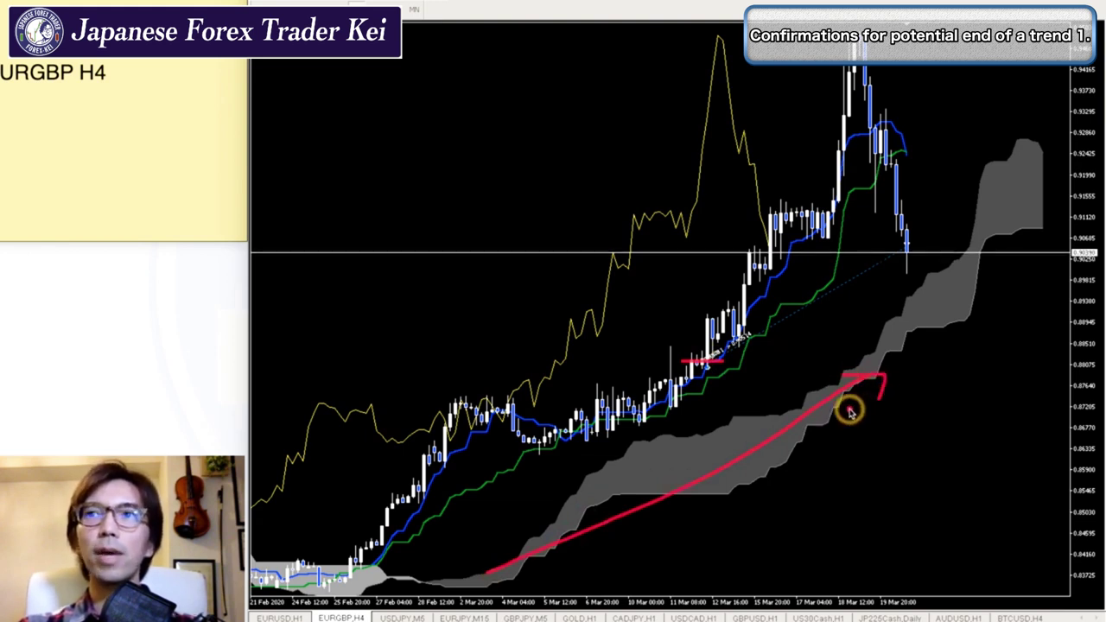
left_click_drag(850, 386, 867, 412)
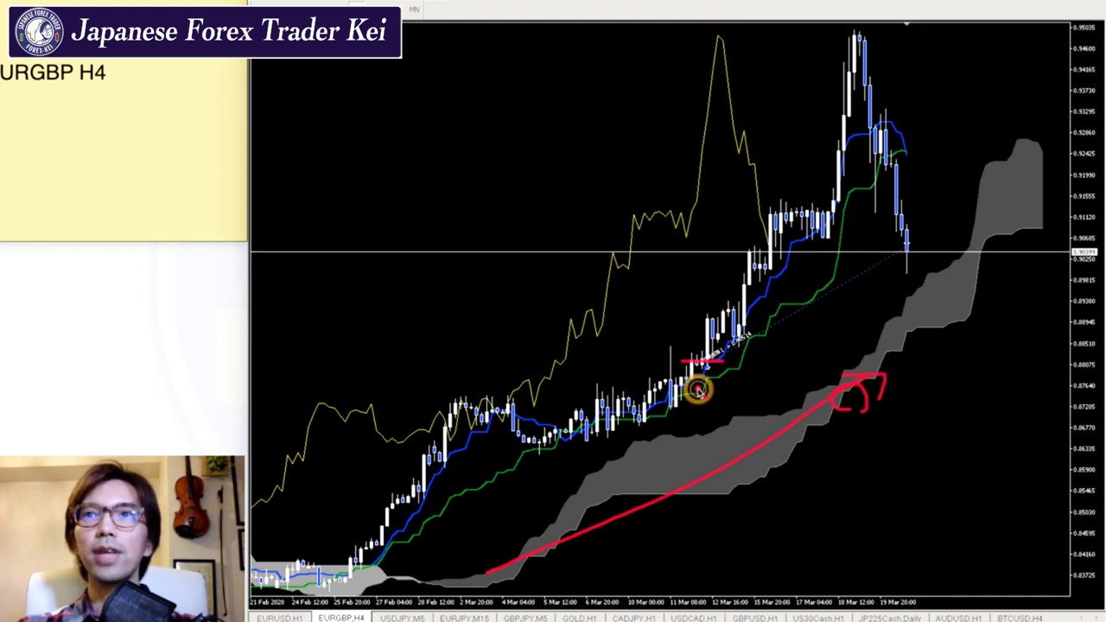
left_click_drag(711, 388, 714, 382)
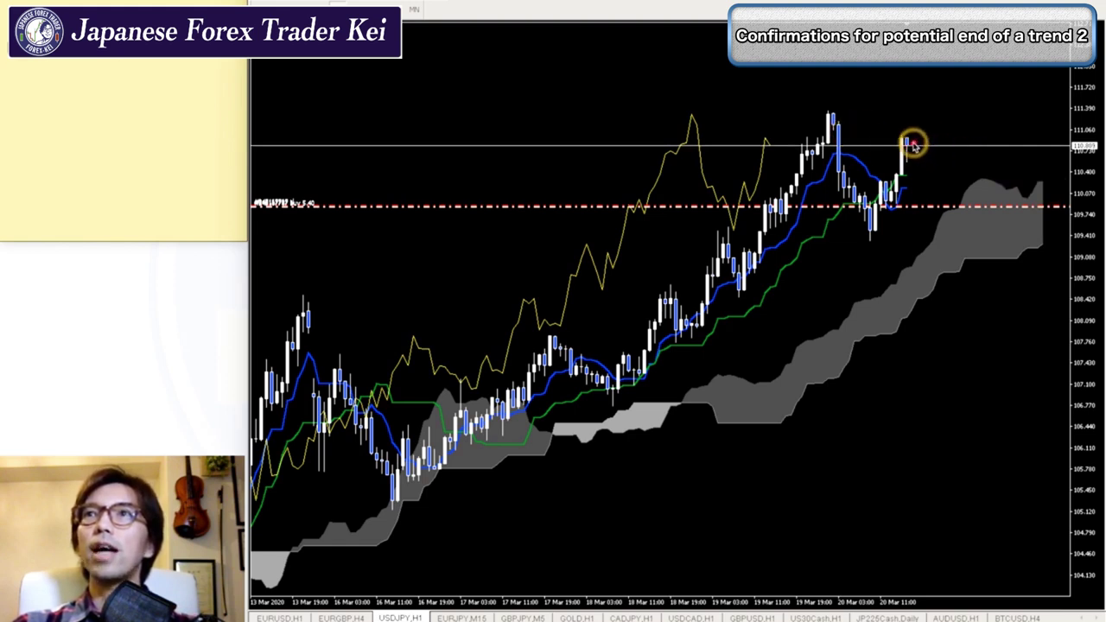
On the USDJPY H1 chart, draw rising and falling arrows from the latest candle and short falling arrows at the future cloud and Kijun-sen.
left_click_drag(908, 147, 960, 85)
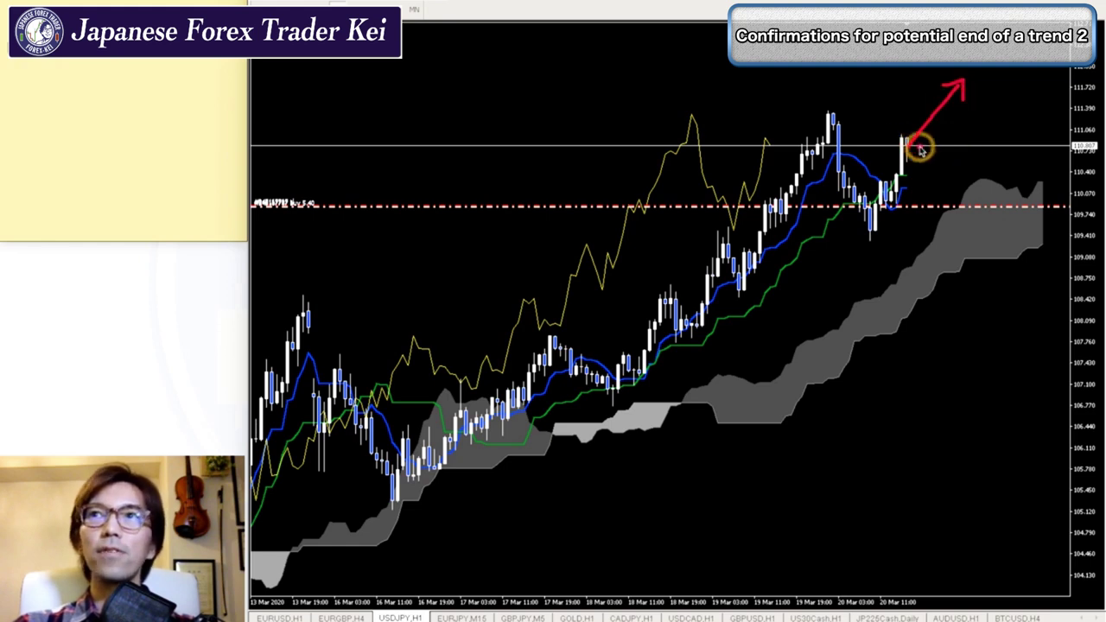
left_click_drag(907, 148, 948, 225)
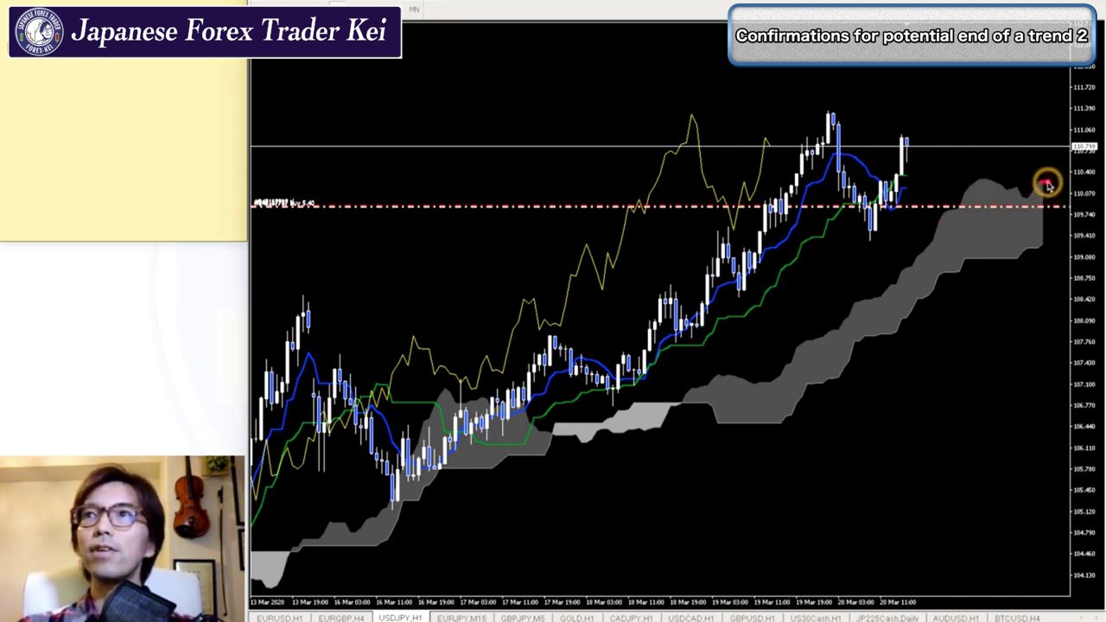
left_click_drag(1049, 185, 1060, 193)
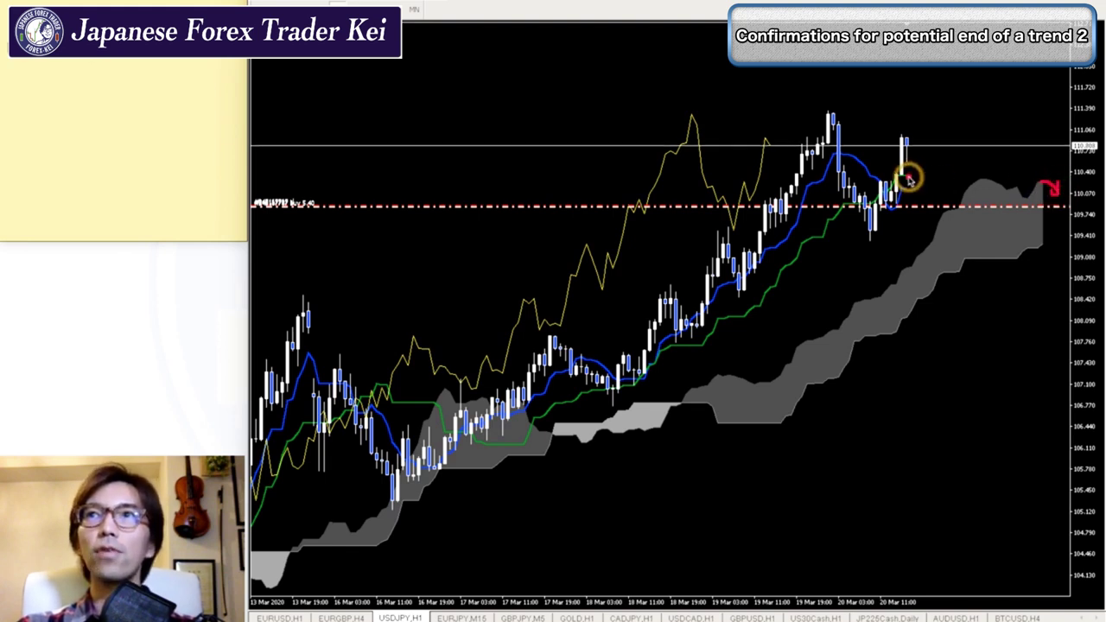
left_click_drag(905, 178, 939, 188)
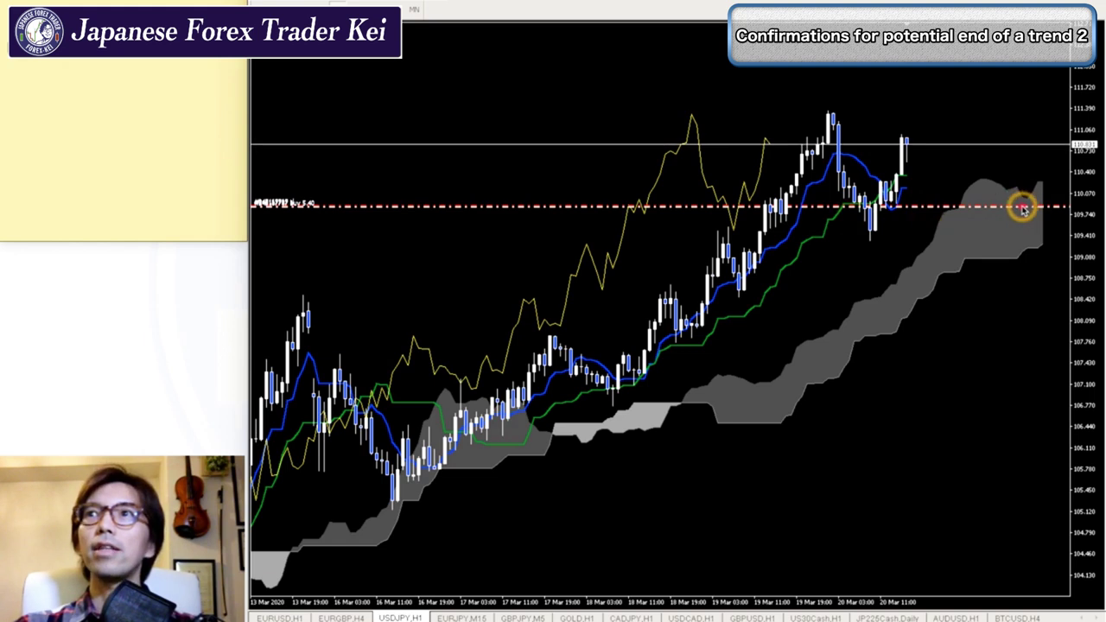
Circle the dip atop the future cloud, clear it, circle the Tenkan-sen and Kijun-sen near the latest candles, and clear the drawings.
mouse_move(983, 197)
left_mouse_down()
mouse_move(991, 170)
mouse_move(1032, 202)
mouse_move(1014, 209)
left_mouse_up()
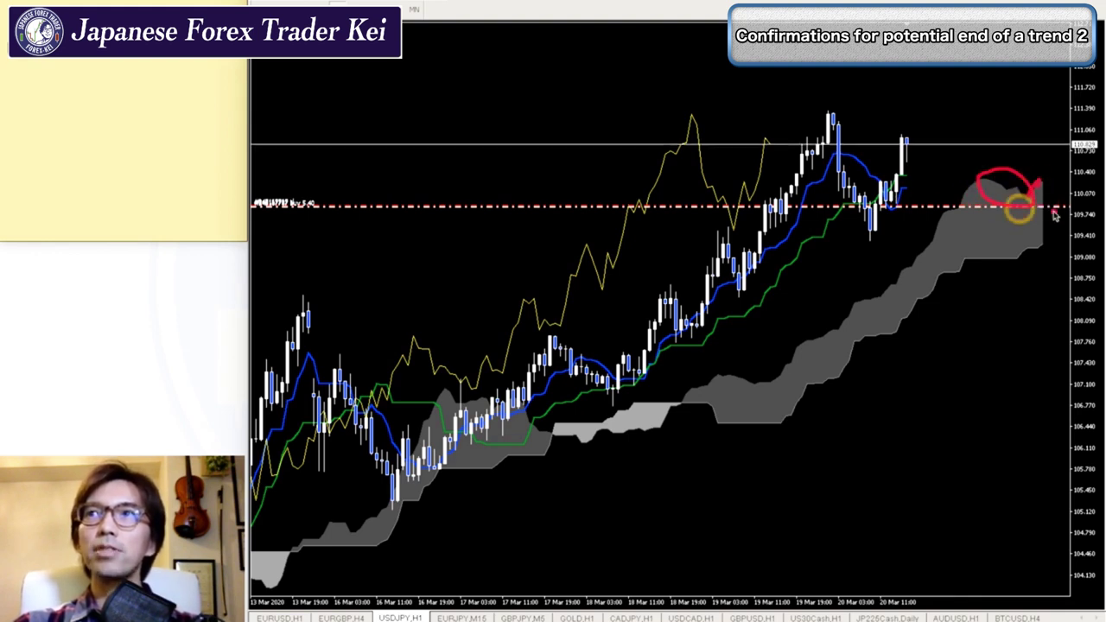
key("Escape")
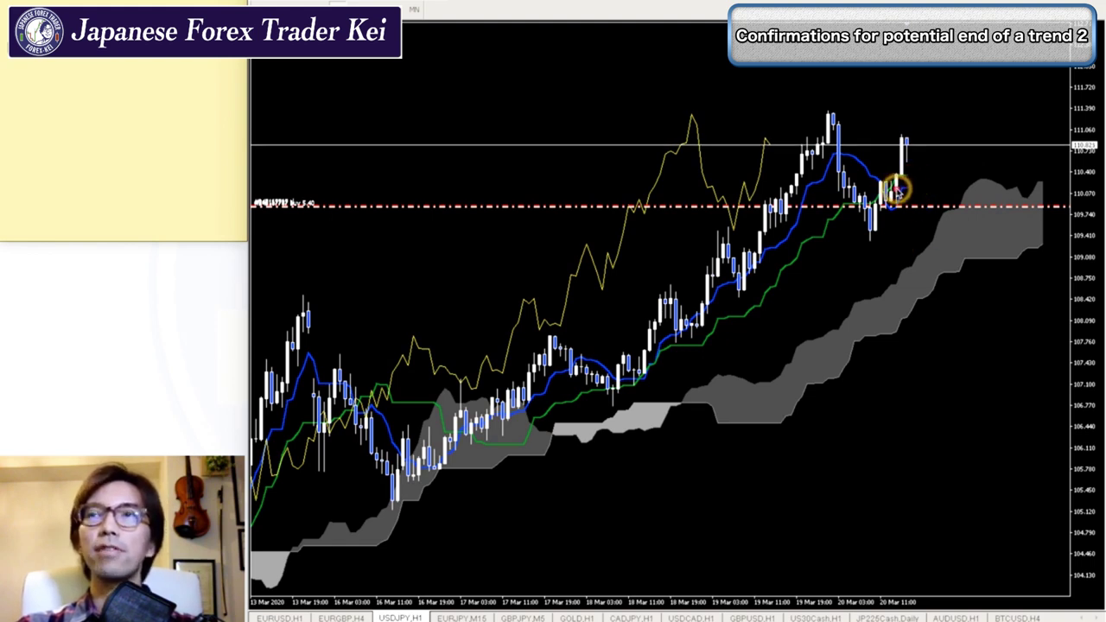
mouse_move(906, 190)
left_mouse_down()
mouse_move(890, 179)
mouse_move(919, 168)
mouse_move(905, 178)
mouse_move(943, 190)
left_mouse_up()
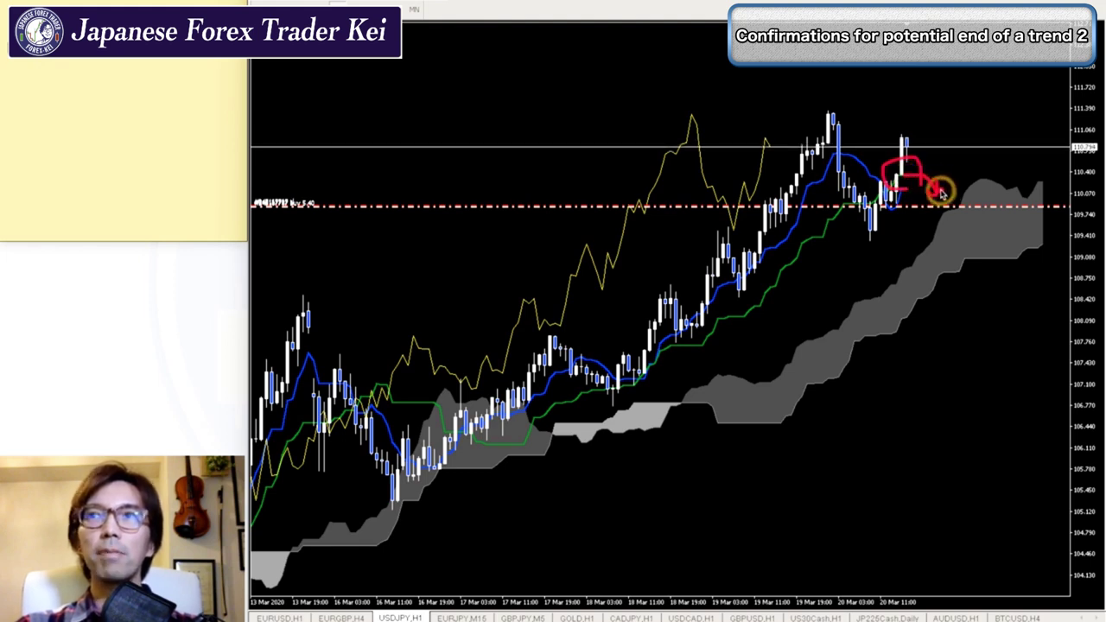
key("Escape")
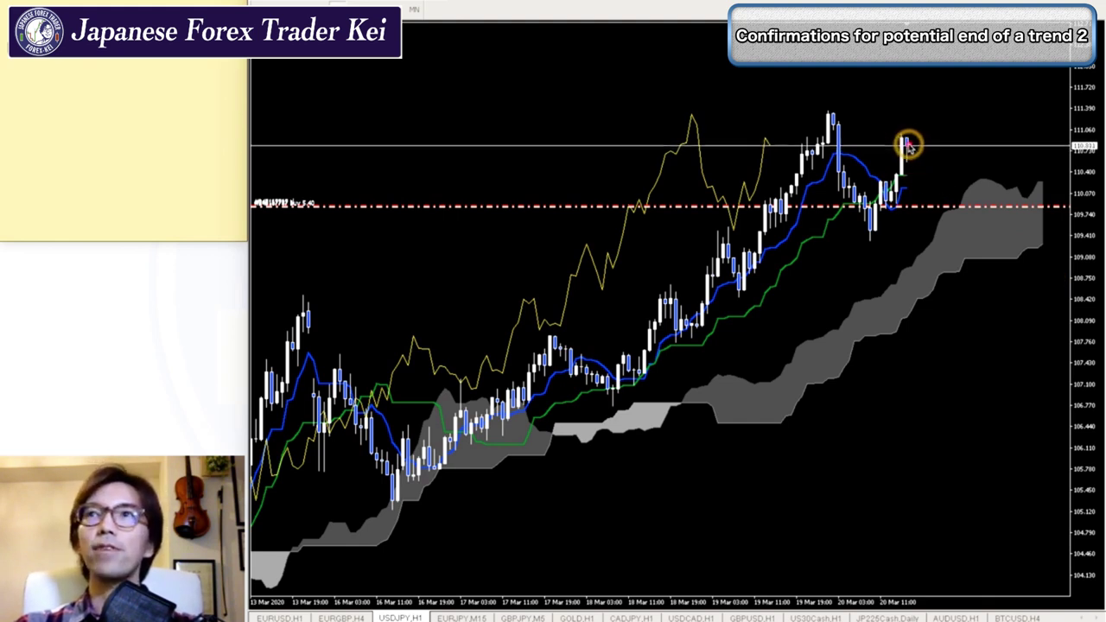
Draw a falling arrow through the cloud, lines converging from the future cloud's edges, and horizontal marks at support levels, and clear everything.
mouse_move(908, 145)
left_mouse_down()
mouse_move(919, 189)
mouse_move(945, 204)
mouse_move(985, 298)
mouse_move(990, 272)
mouse_move(988, 300)
mouse_move(979, 264)
left_mouse_up()
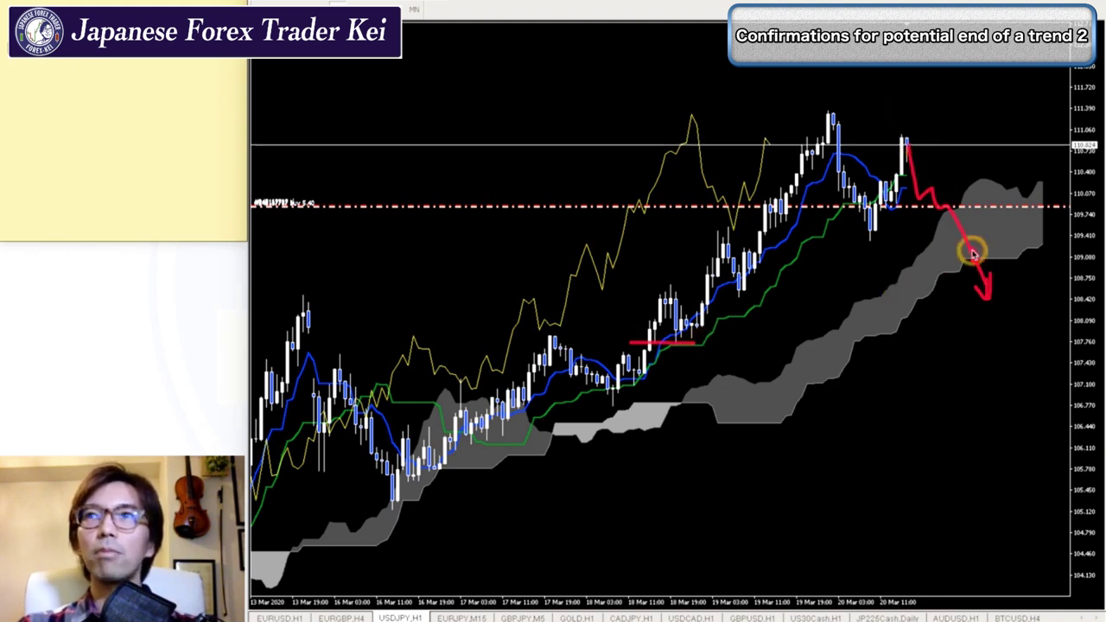
mouse_move(1043, 187)
left_mouse_down()
mouse_move(1087, 239)
mouse_move(1038, 242)
mouse_move(1089, 230)
left_mouse_up()
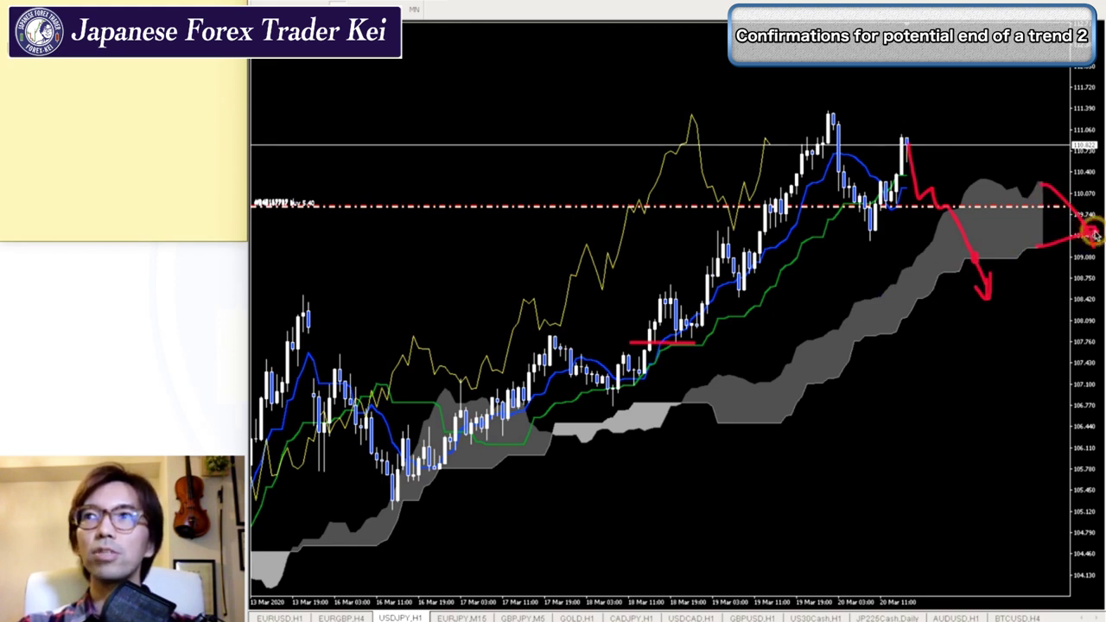
left_click_drag(958, 257, 994, 260)
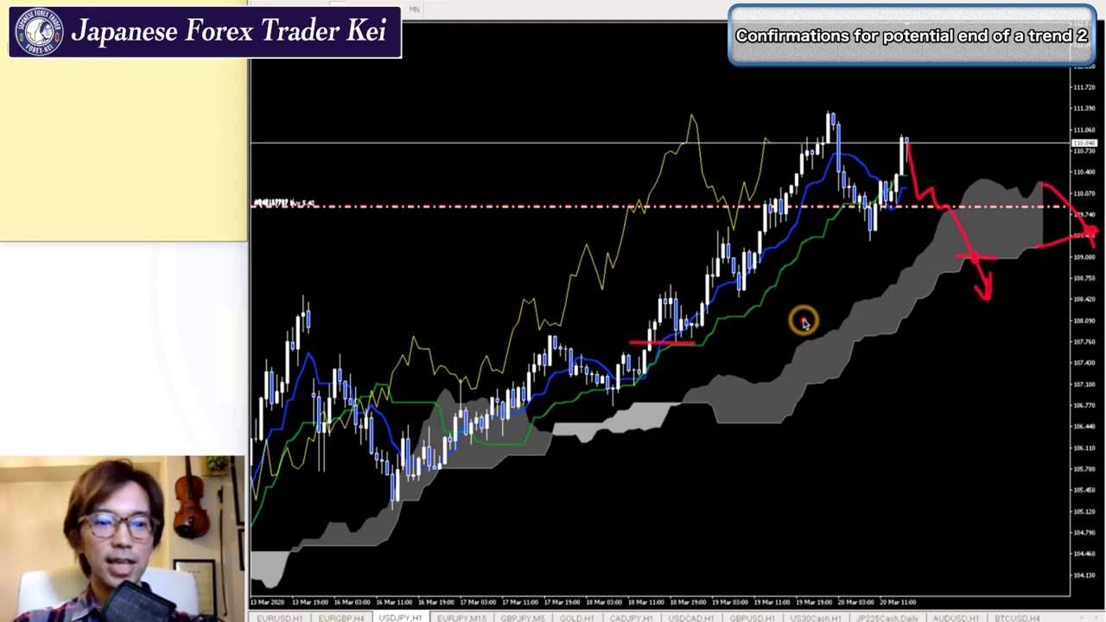
key("Escape")
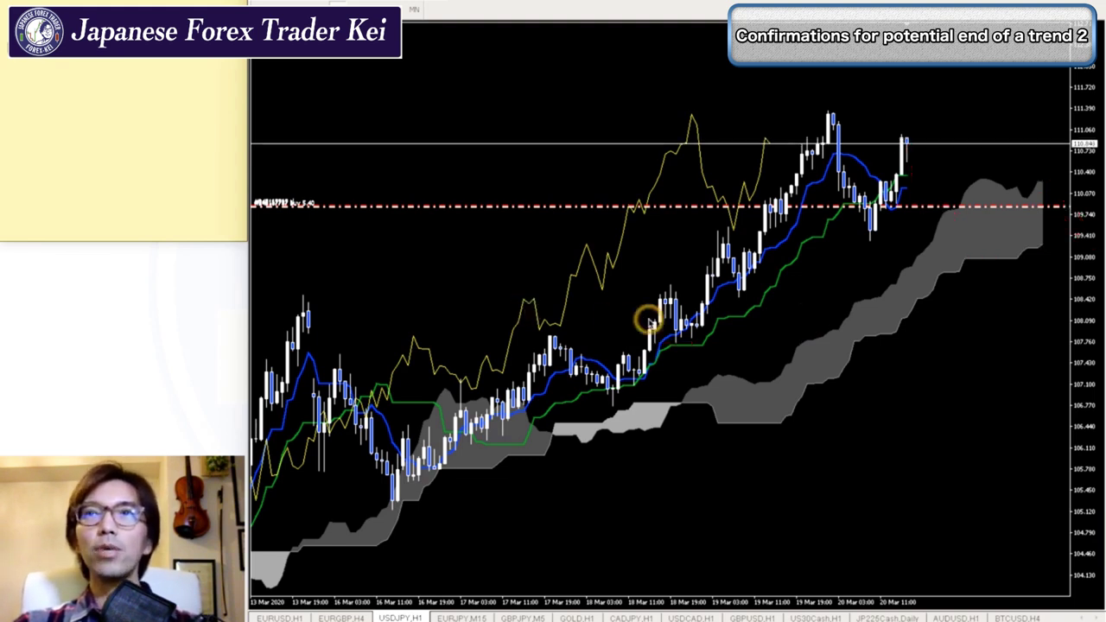
Circle the last two swing highs on USDJPY H1 and draw a falling zigzag arrow with a horizontal support line from the latest high.
mouse_move(773, 301)
left_mouse_down()
mouse_move(968, 299)
mouse_move(786, 286)
left_mouse_up()
left_click(749, 214)
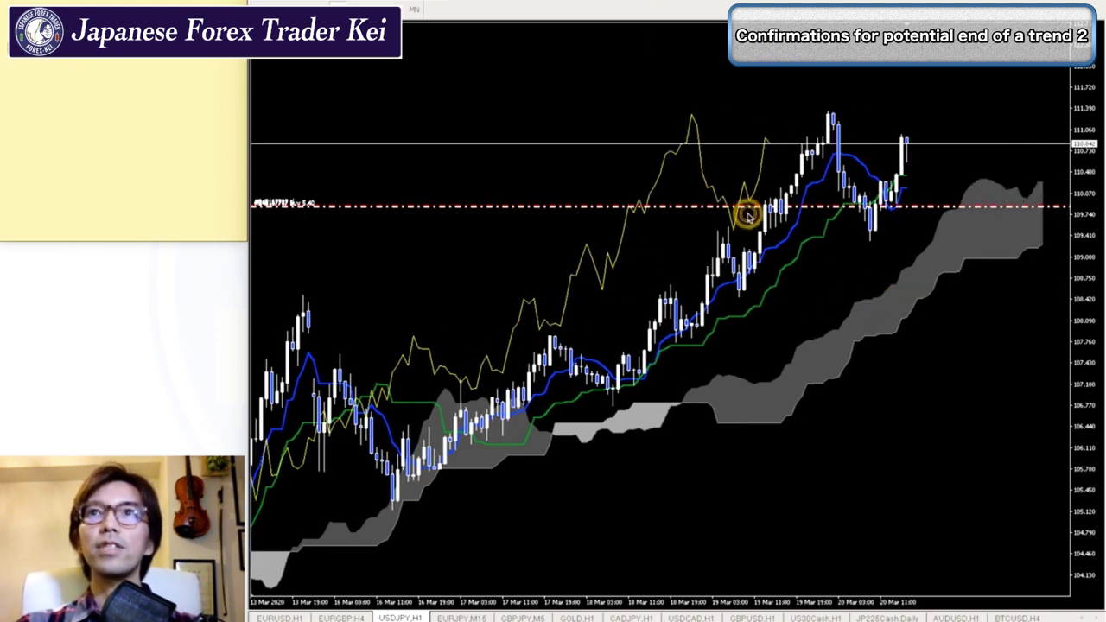
left_click_drag(812, 435, 1011, 450)
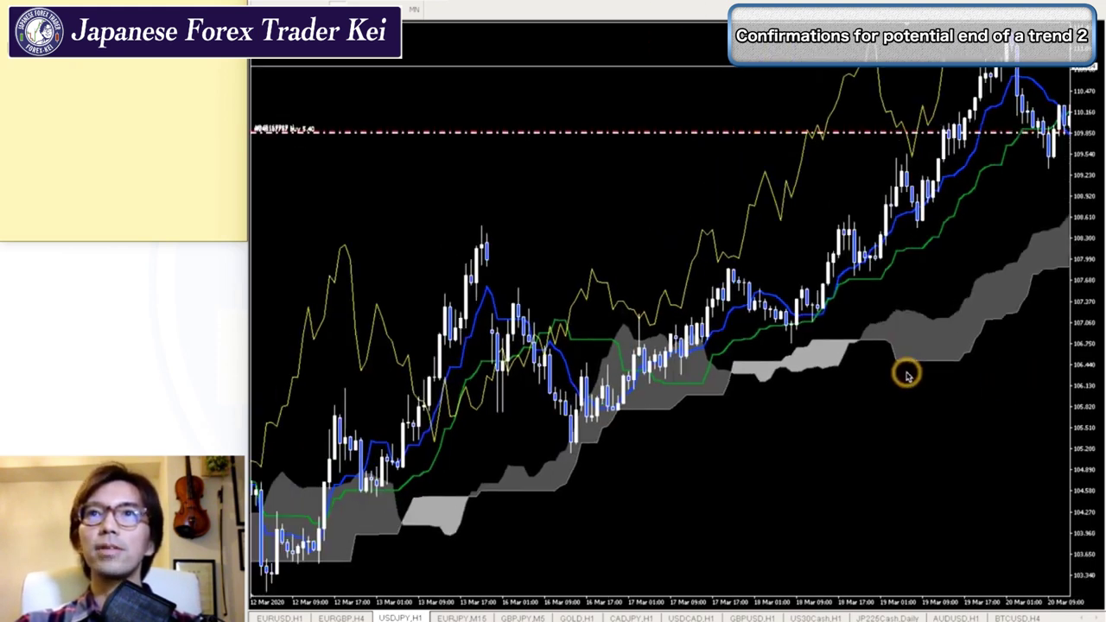
left_click_drag(908, 374, 662, 375)
left_click_drag(1081, 350, 1085, 322)
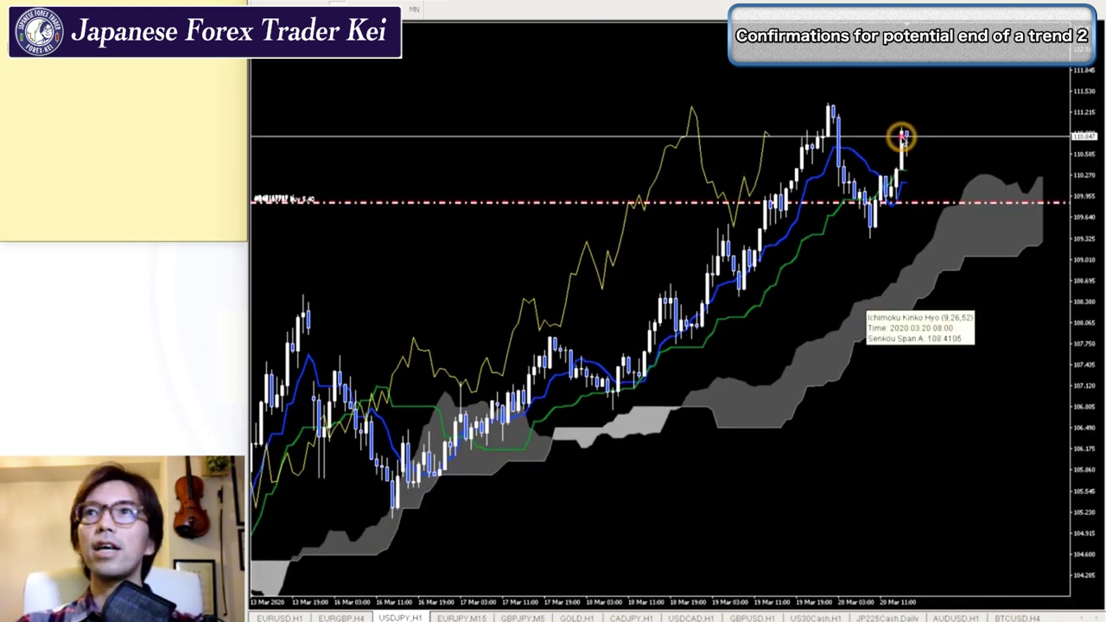
left_click(906, 124)
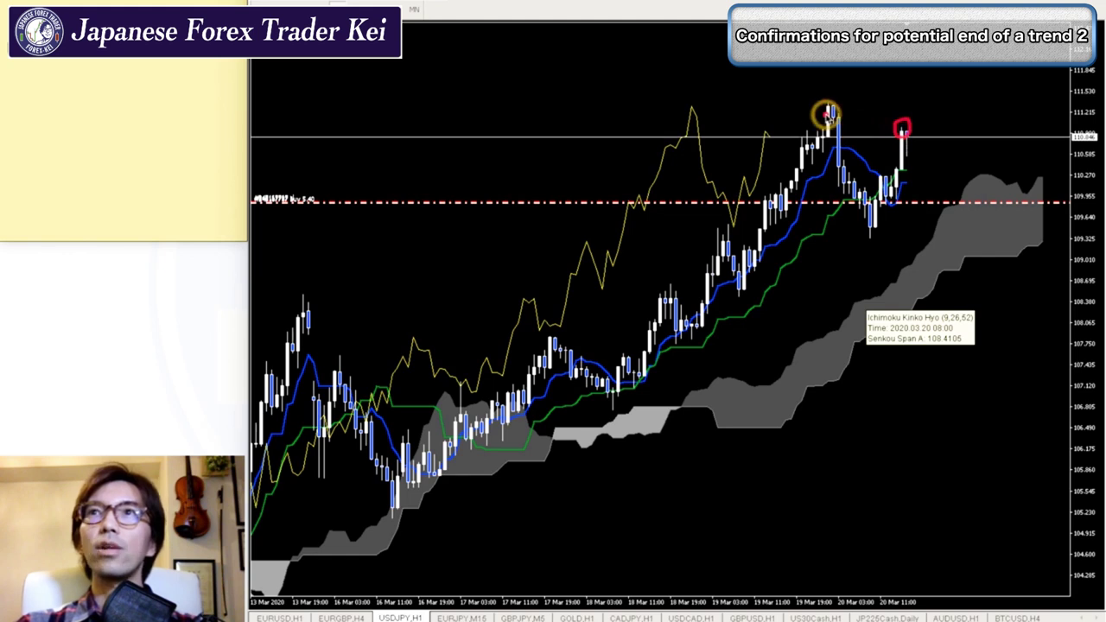
left_click(830, 107)
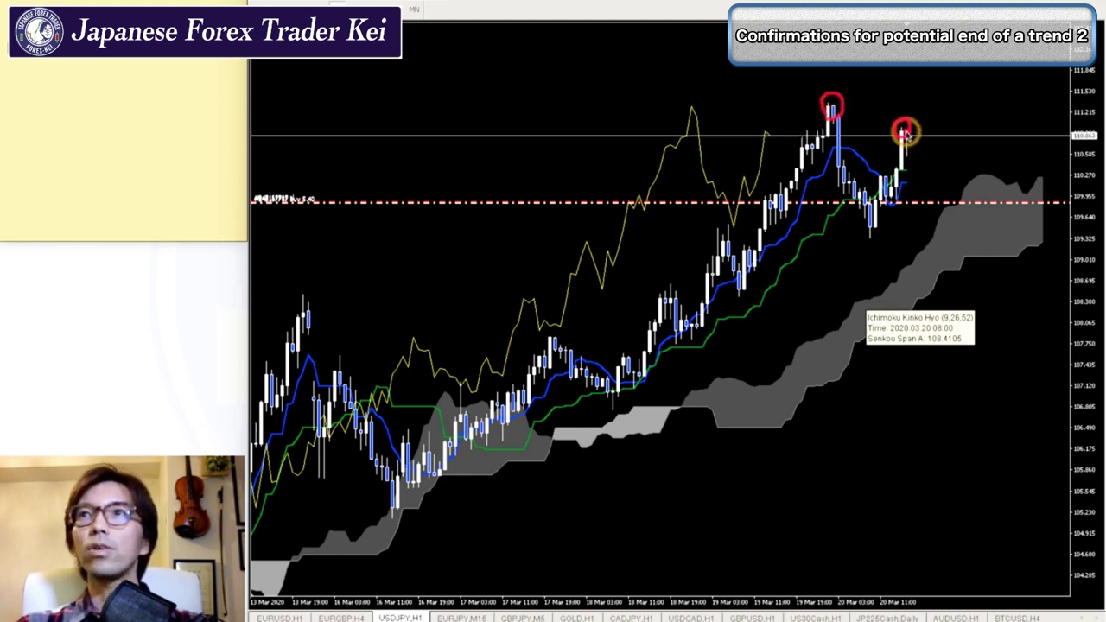
mouse_move(904, 131)
left_mouse_down()
mouse_move(930, 180)
mouse_move(946, 153)
mouse_move(971, 190)
mouse_move(939, 179)
mouse_move(983, 179)
left_mouse_up()
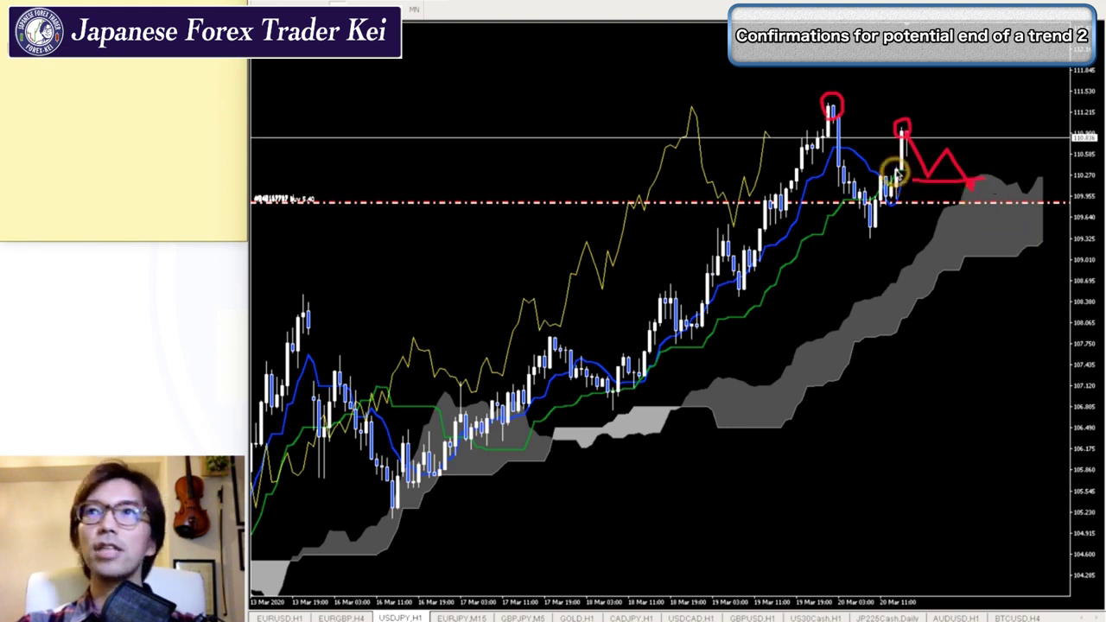
Mark the three descending highs with horizontal lines, add short falling arrows at the Kijun-sen and zigzag end, and draw a long rising arrow.
mouse_move(899, 173)
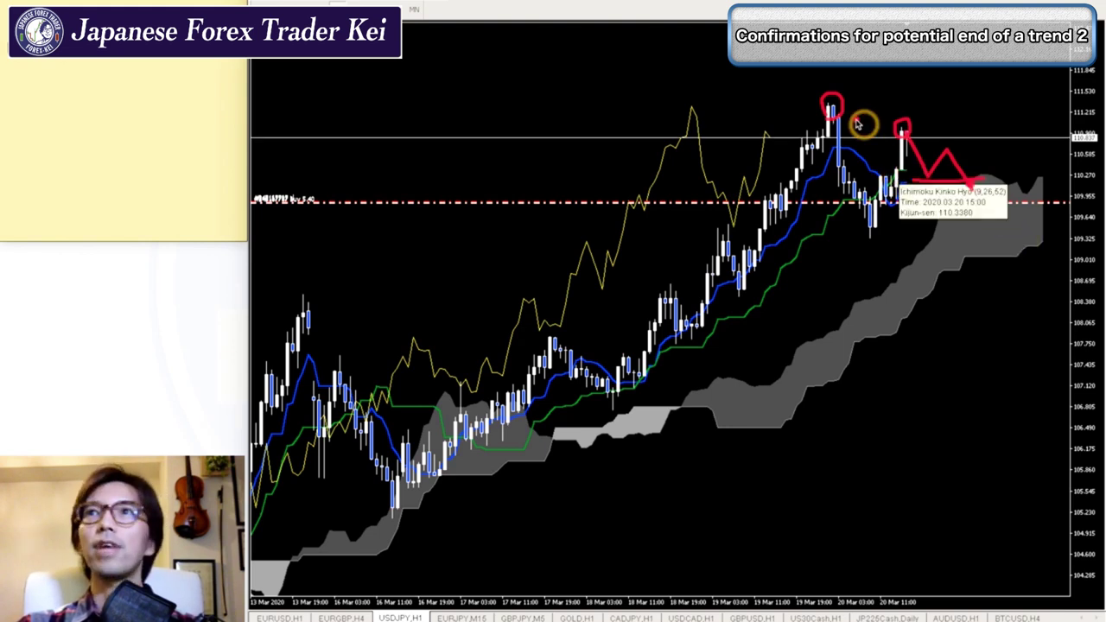
mouse_move(797, 97)
left_mouse_down()
mouse_move(855, 98)
mouse_move(969, 147)
left_mouse_up()
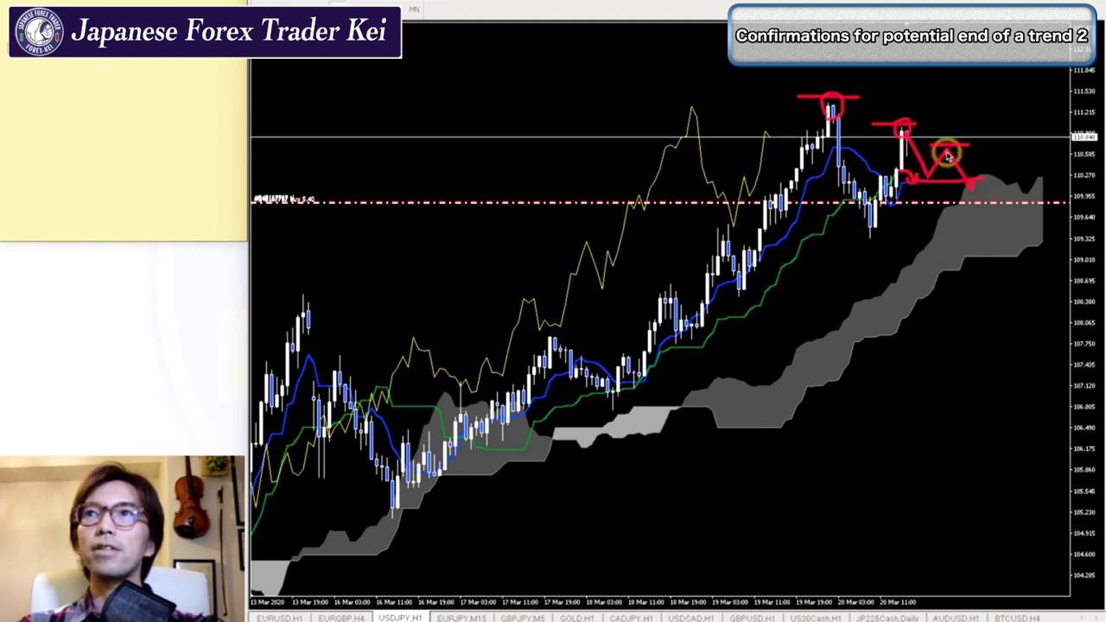
left_click_drag(966, 177, 977, 190)
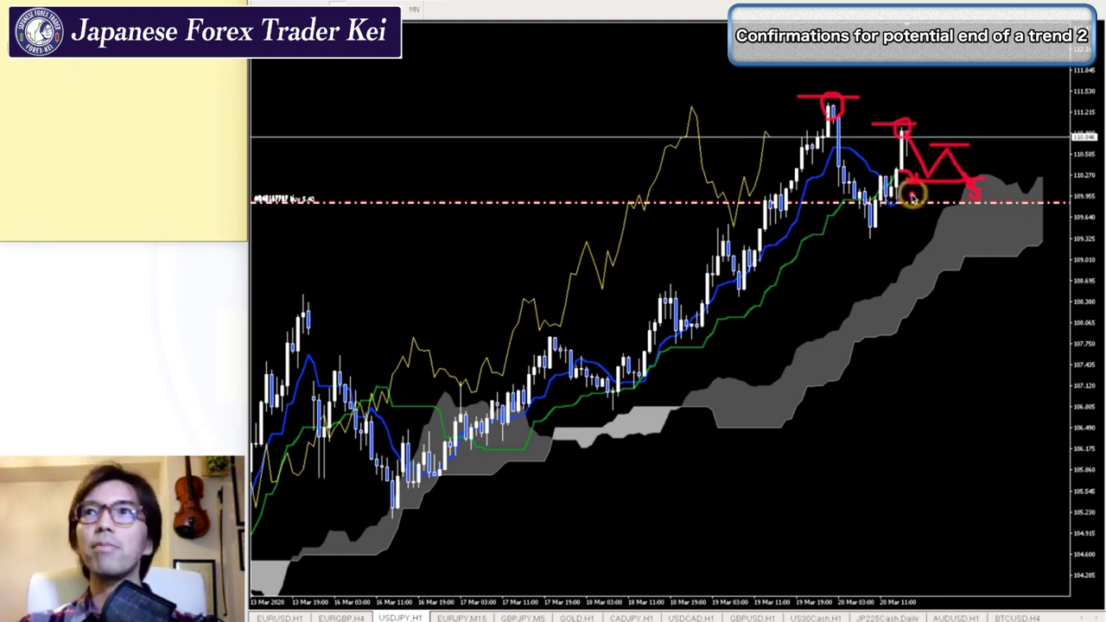
left_click_drag(950, 152, 1012, 53)
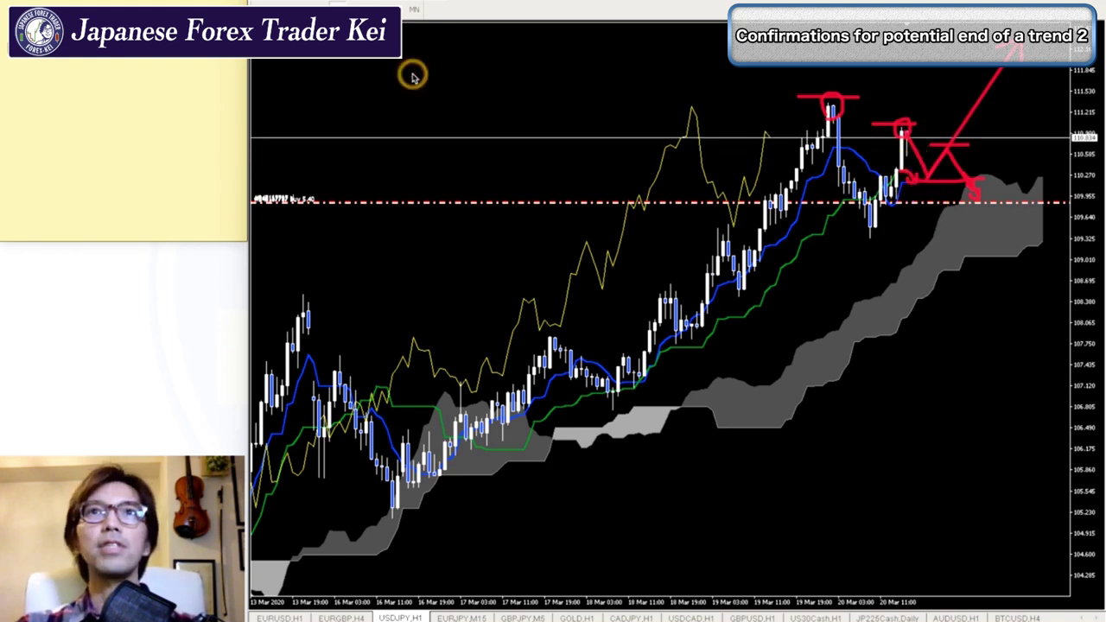
Switch the USDJPY chart to M5, go to the latest candles, and draw a long rising arrow from them.
left_click(291, 3)
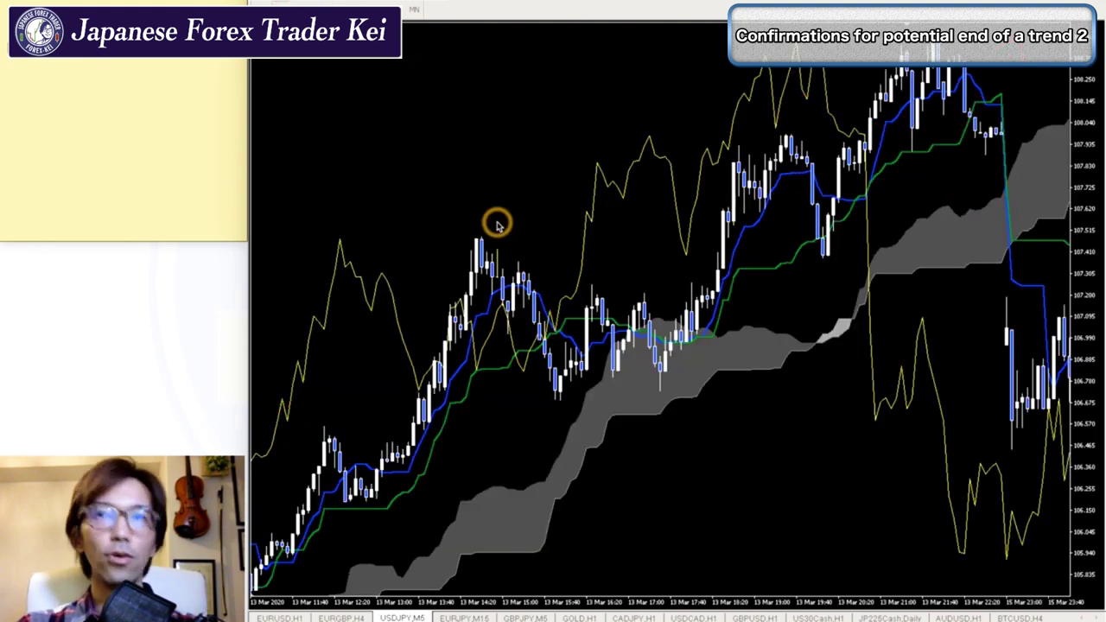
left_click_drag(1087, 205, 1042, 370)
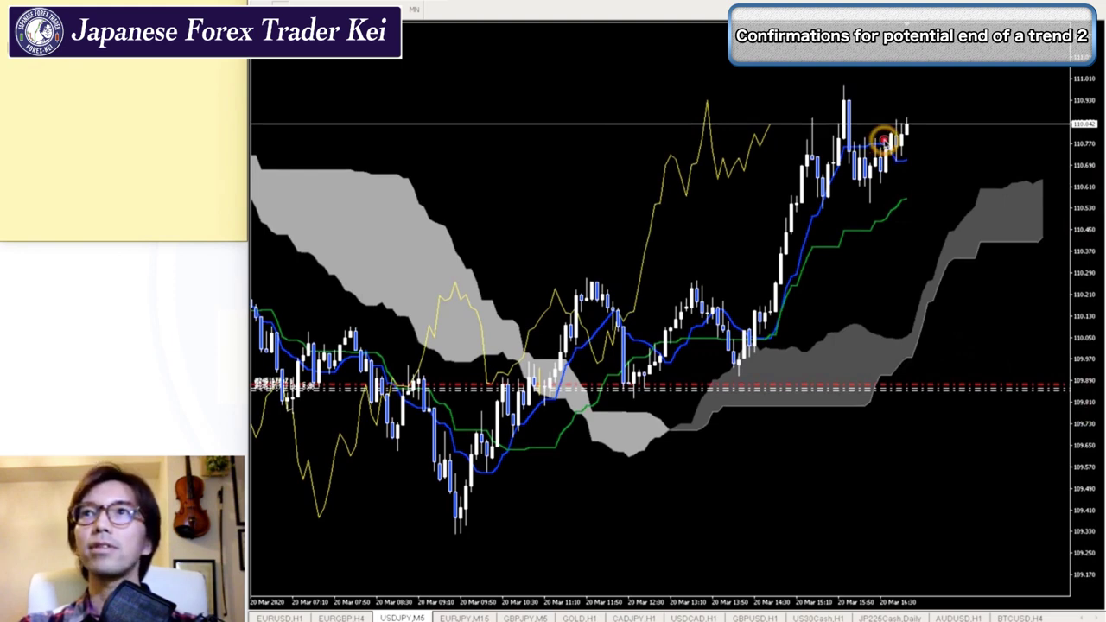
mouse_move(884, 138)
left_mouse_down()
mouse_move(951, 74)
mouse_move(975, 18)
mouse_move(1002, 7)
left_mouse_up()
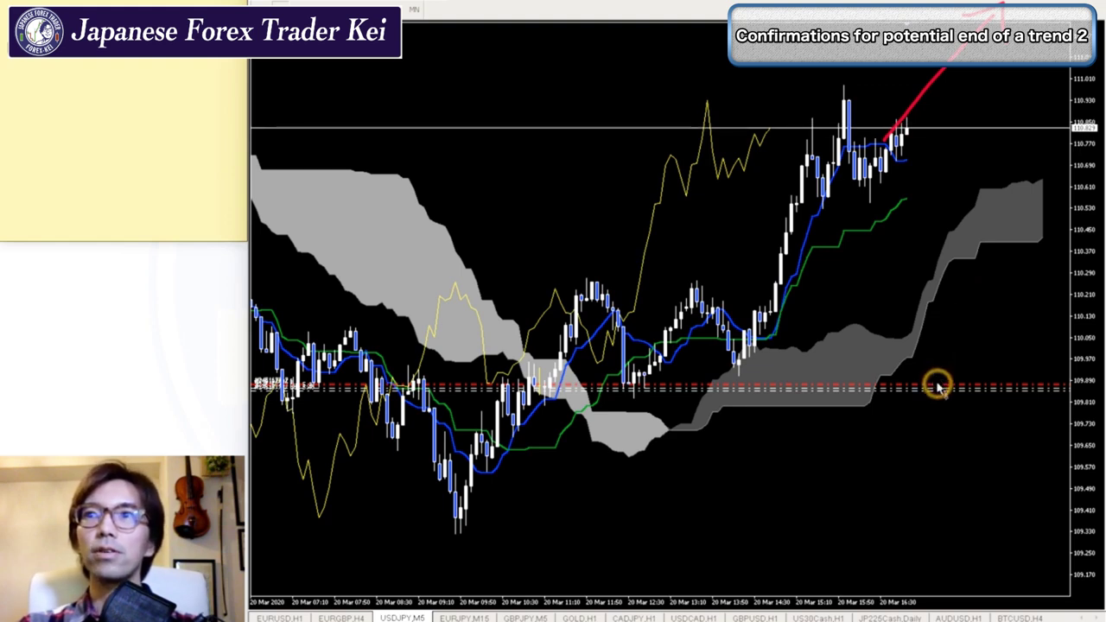
Try raising the USDJPY trade's stop-loss line to about 110.49, just below the Kijun-sen, and return it to the entry level.
left_click_drag(938, 387, 949, 221)
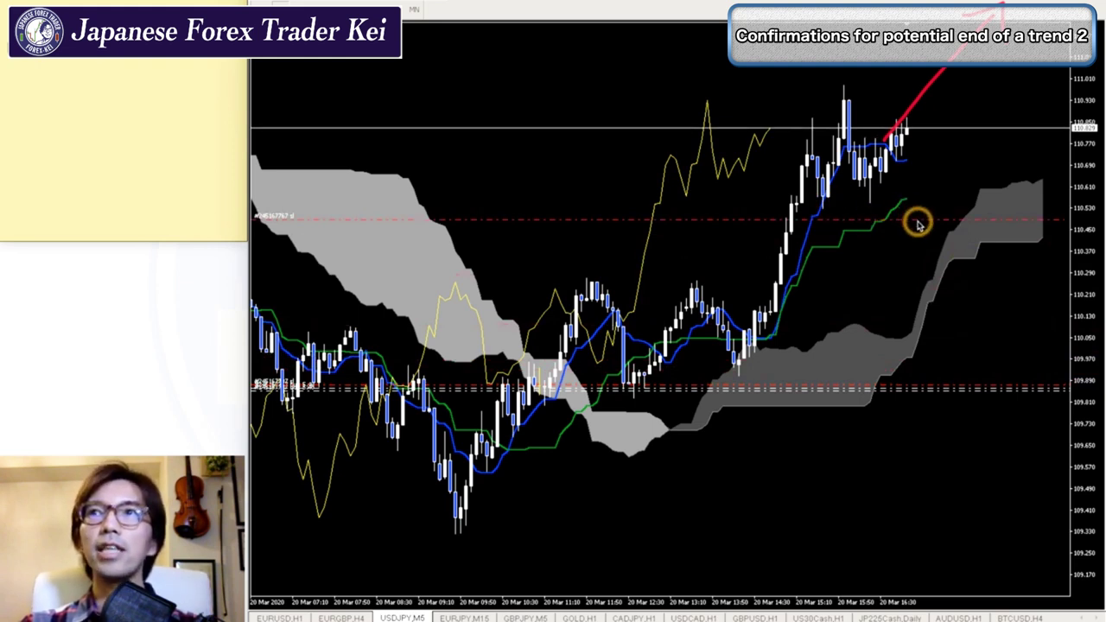
mouse_move(918, 223)
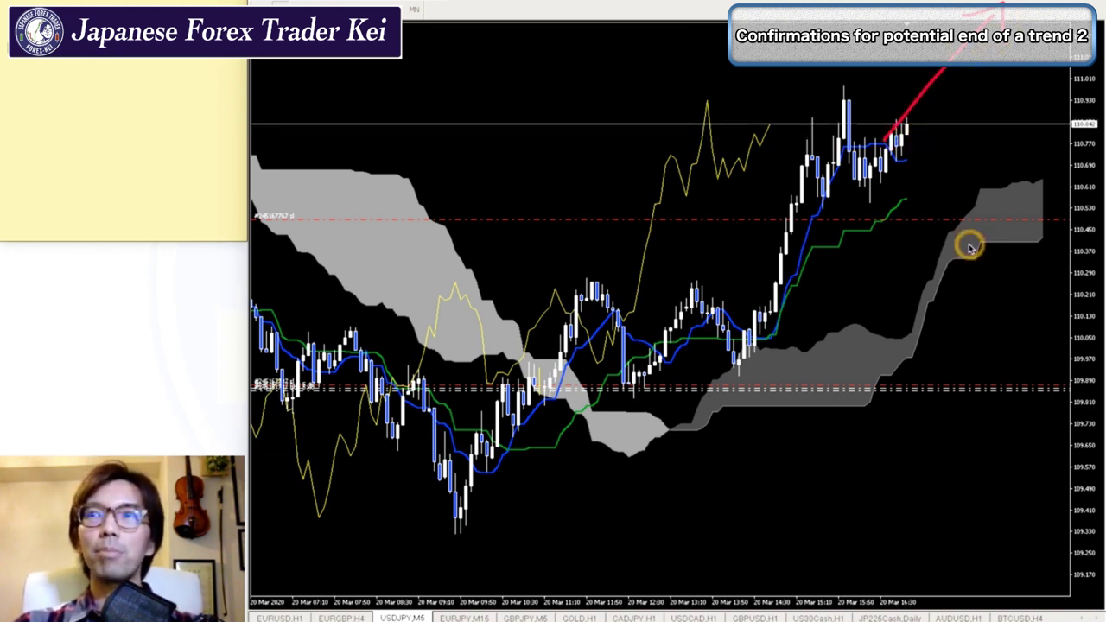
left_click_drag(942, 224, 912, 389)
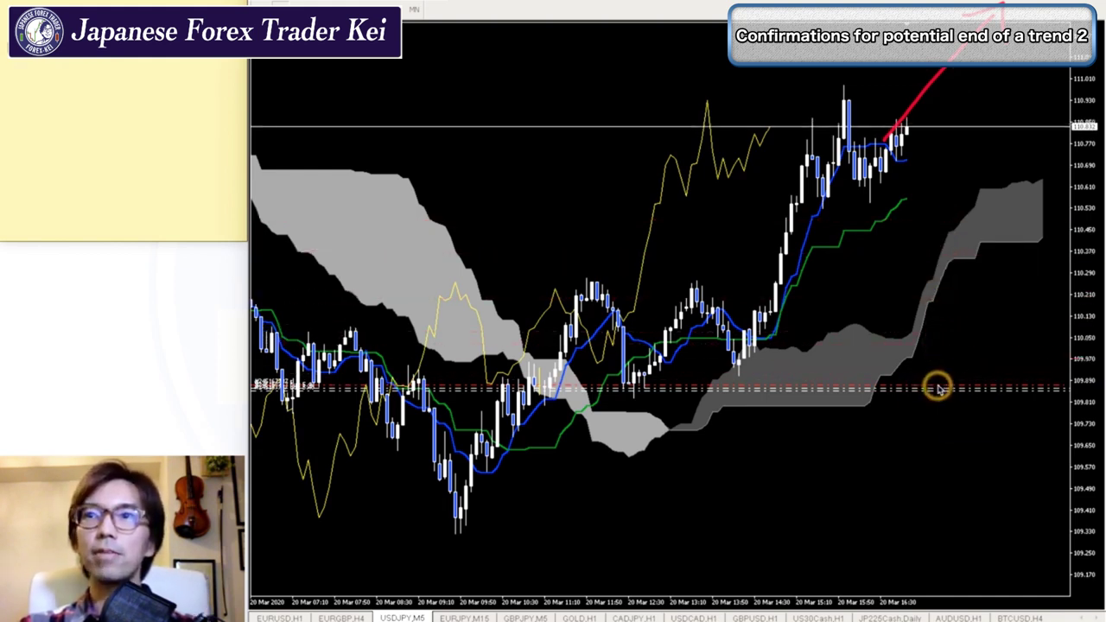